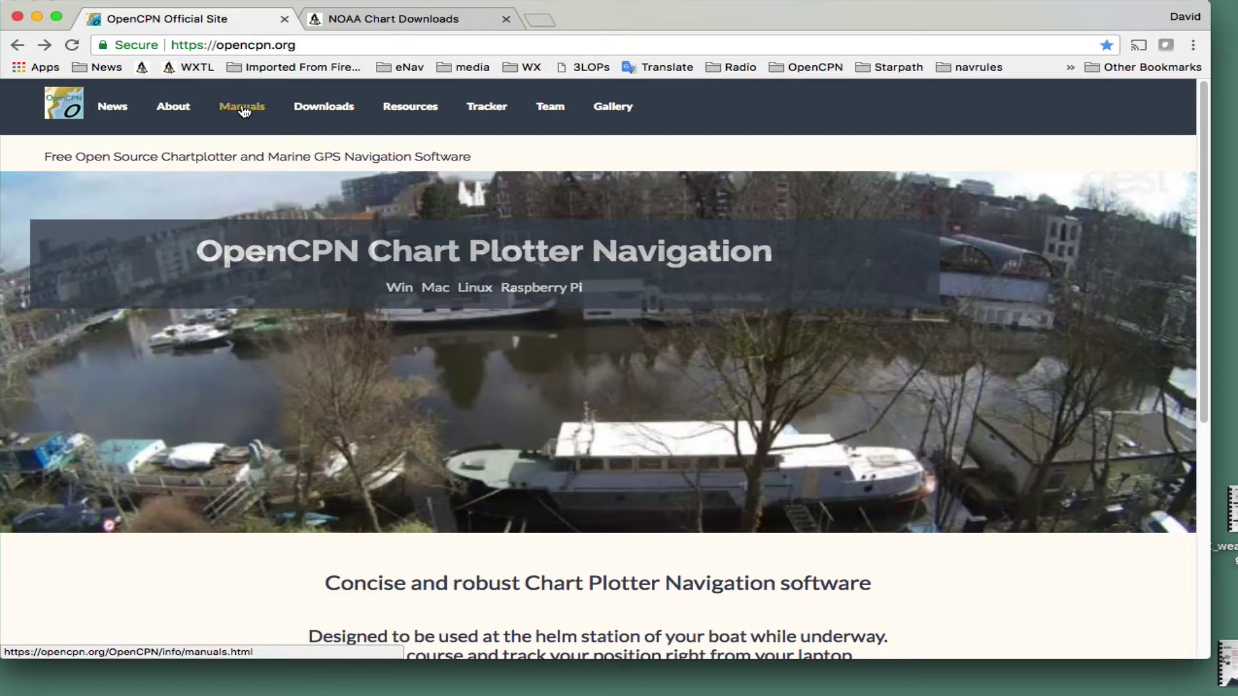
# Open the Chart Manual Install page under CHARTS in the OpenCPN User Manual and look through its instructions
pyautogui.click(244, 108)
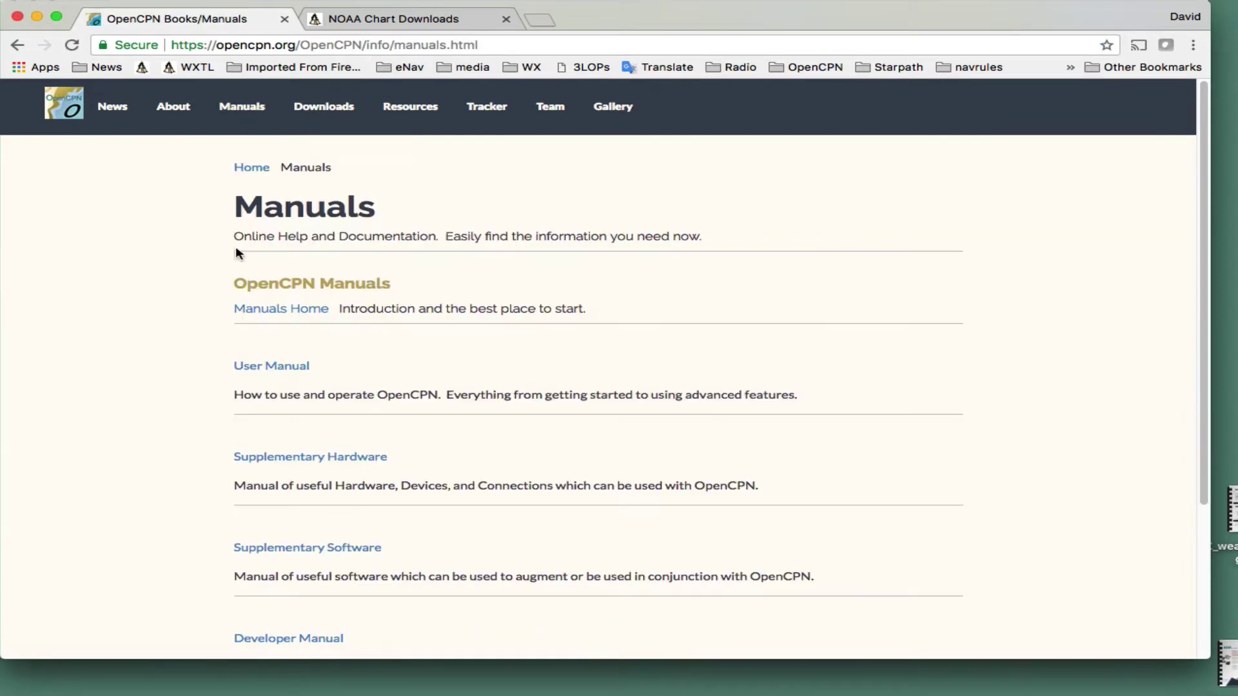
pyautogui.click(290, 368)
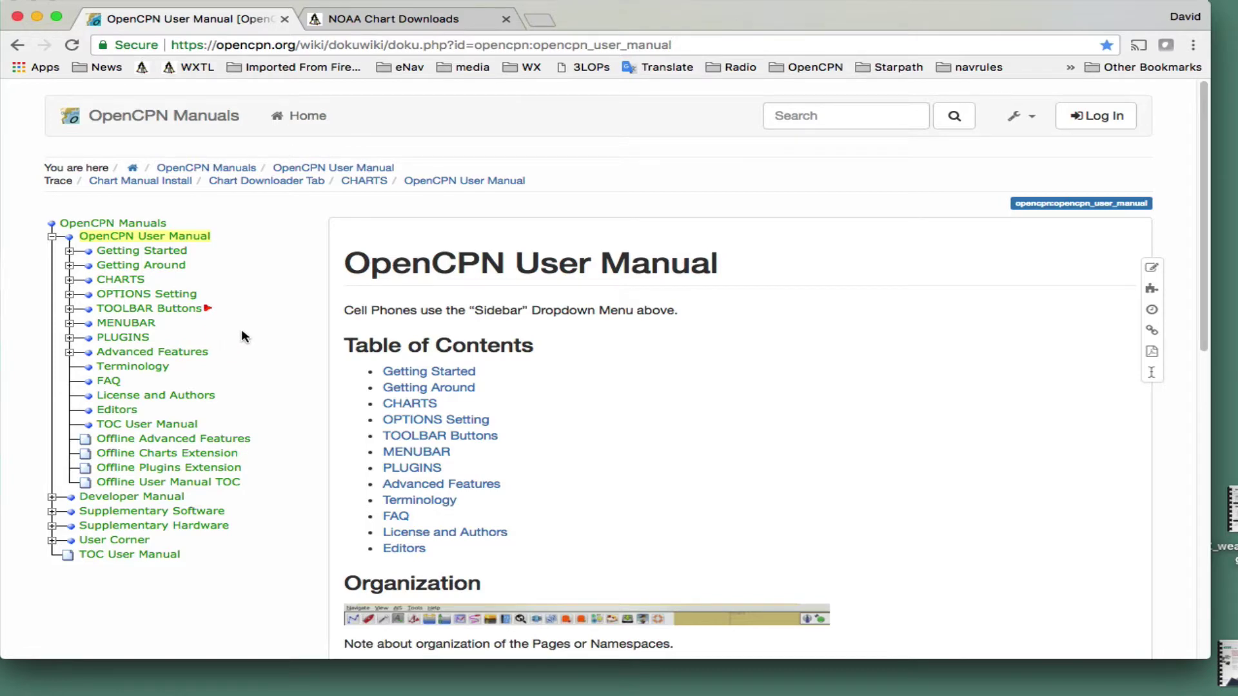
pyautogui.click(108, 284)
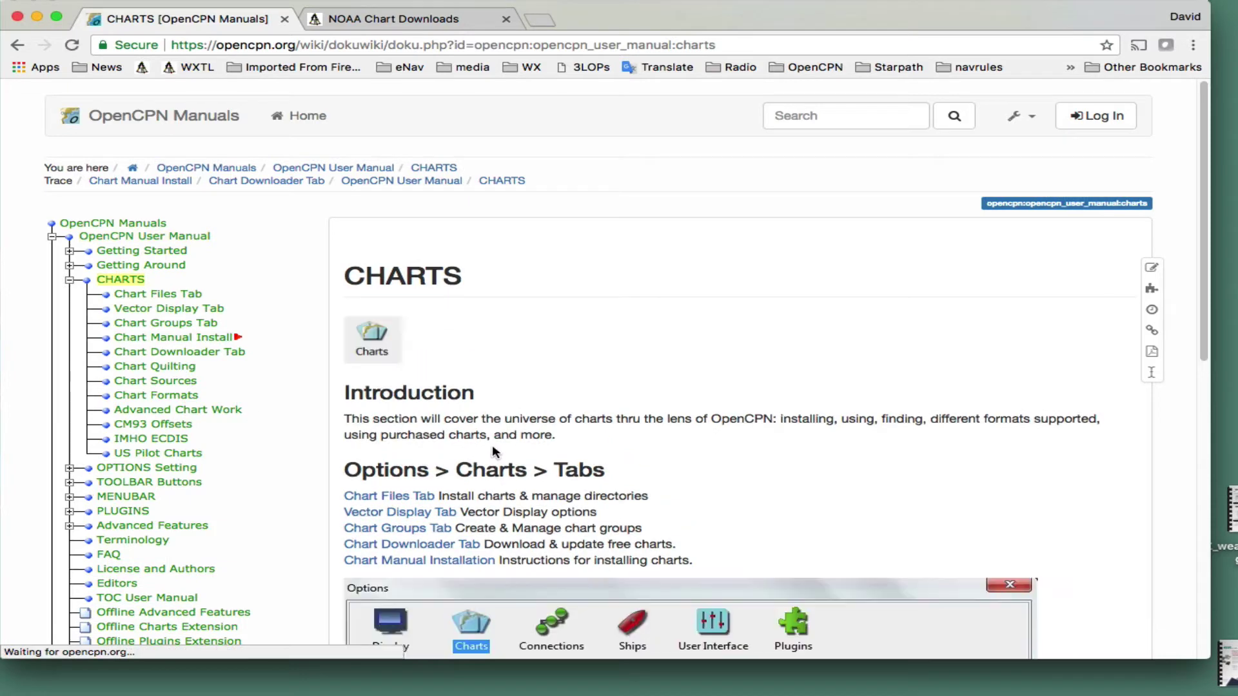
pyautogui.click(168, 338)
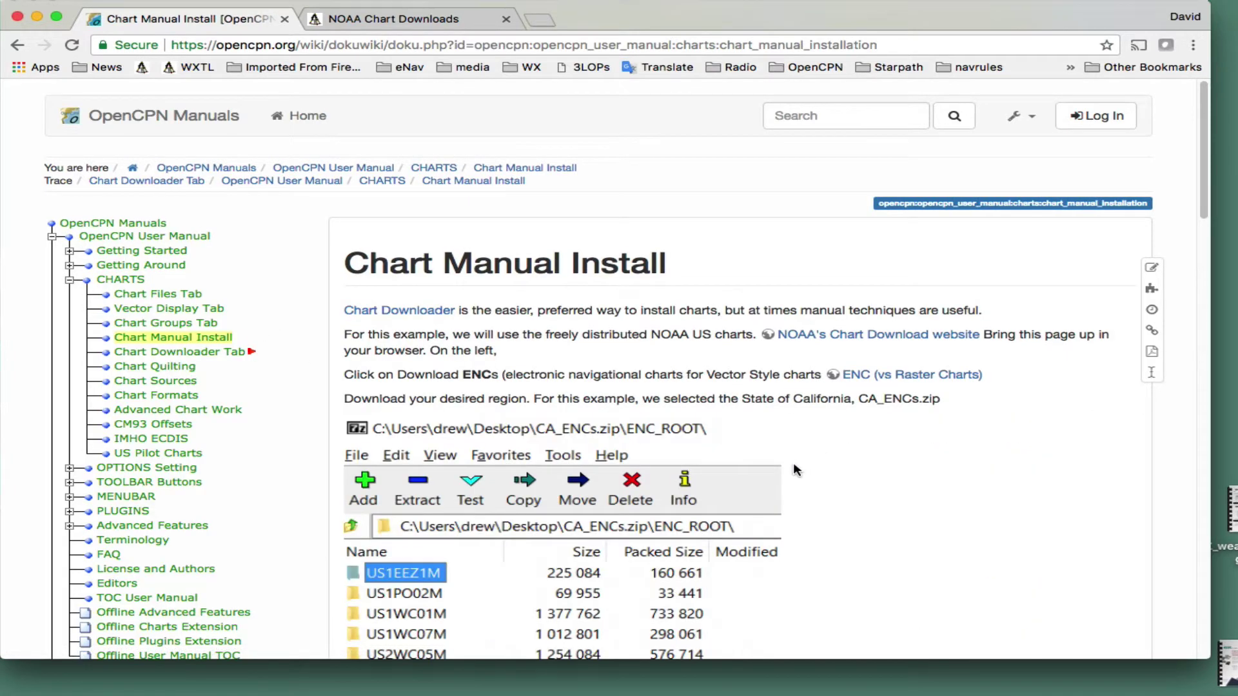
pyautogui.scroll(-3, 799, 477)
pyautogui.scroll(-15, 800, 480)
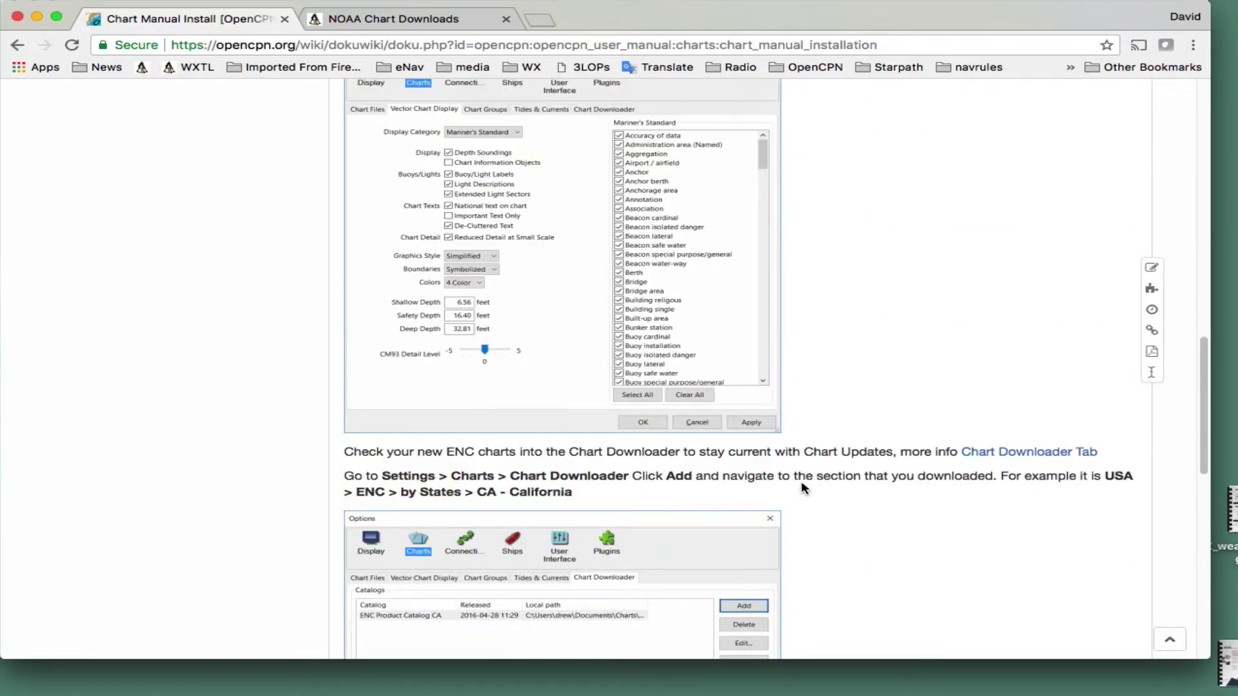
pyautogui.scroll(18, 799, 484)
pyautogui.scroll(1, 801, 488)
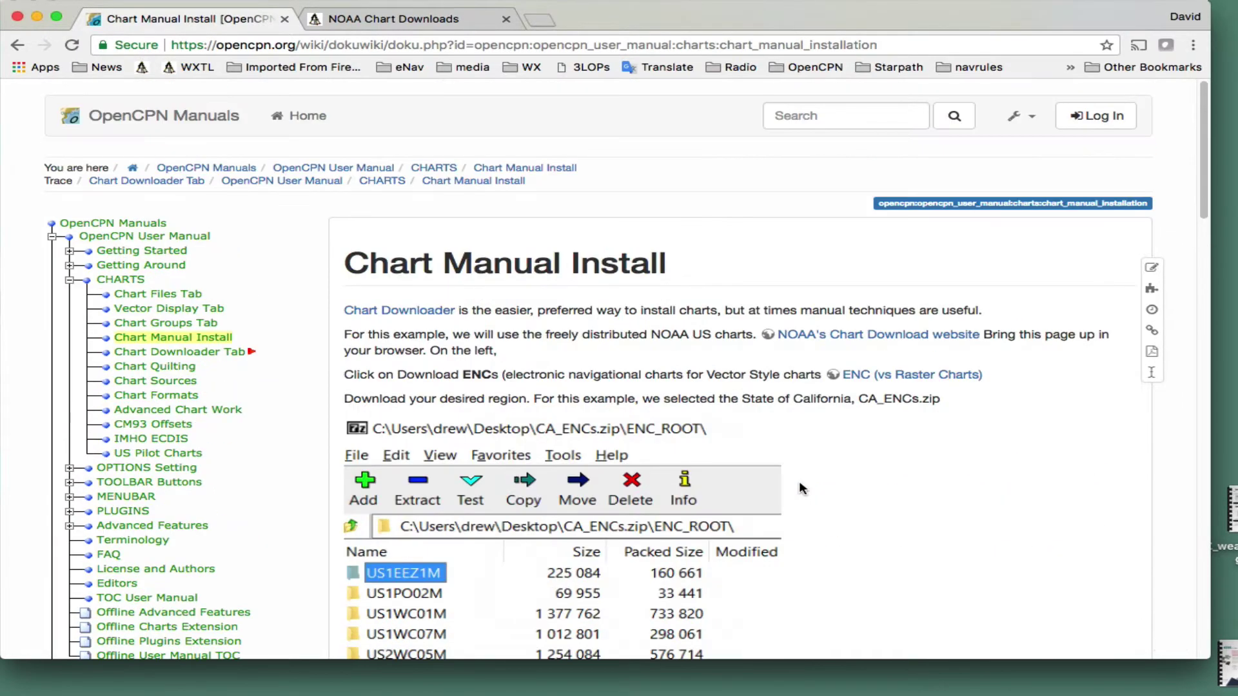
pyautogui.scroll(-10, 802, 488)
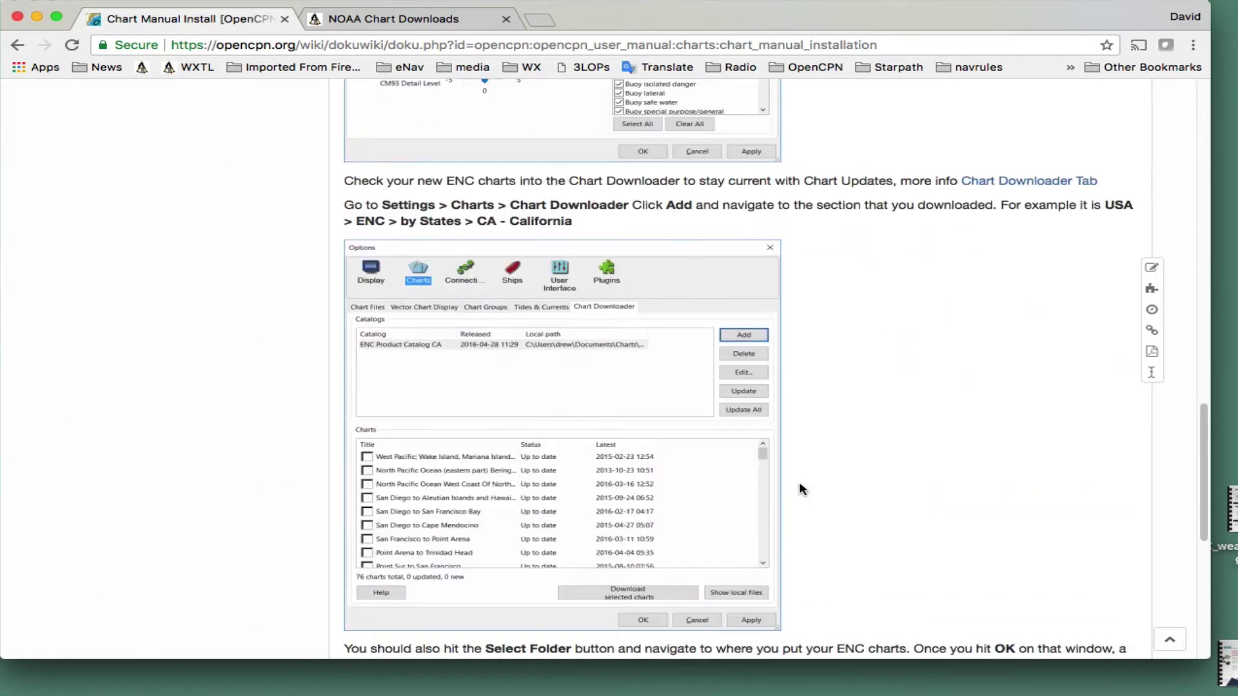
pyautogui.scroll(12, 802, 488)
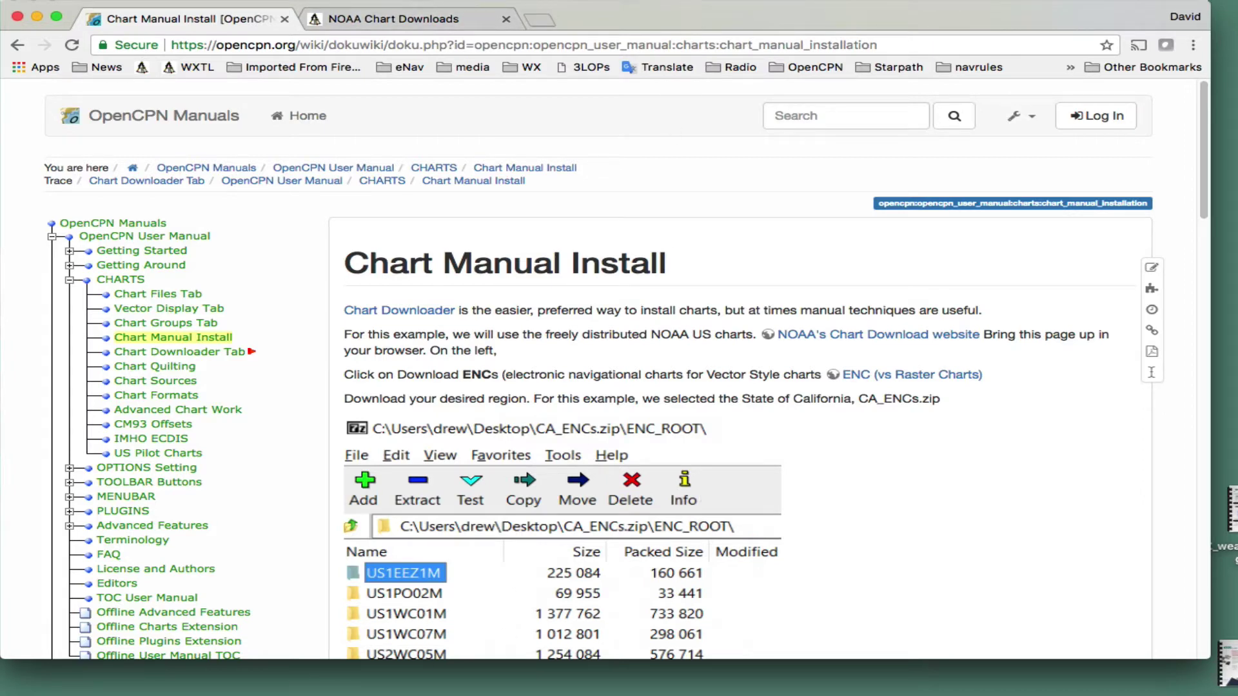
# Switch to OpenCPN and open the Chart Downloader settings in the chart options
pyautogui.press('super+Tab')
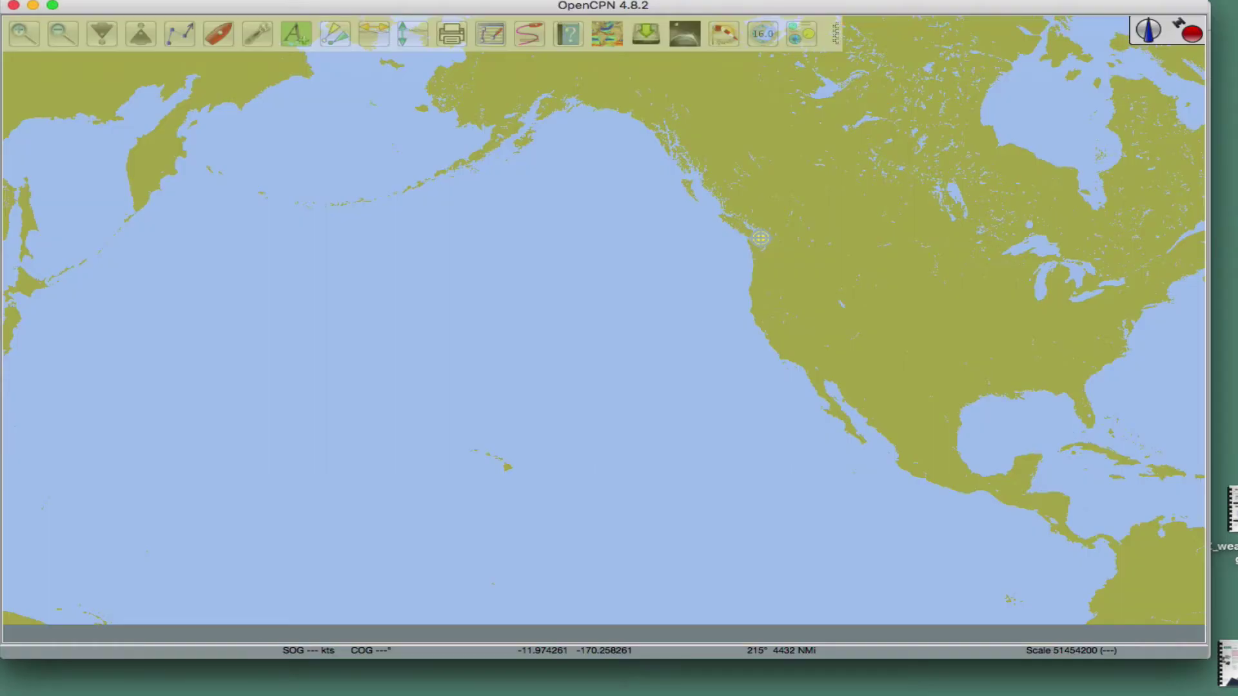
pyautogui.click(258, 33)
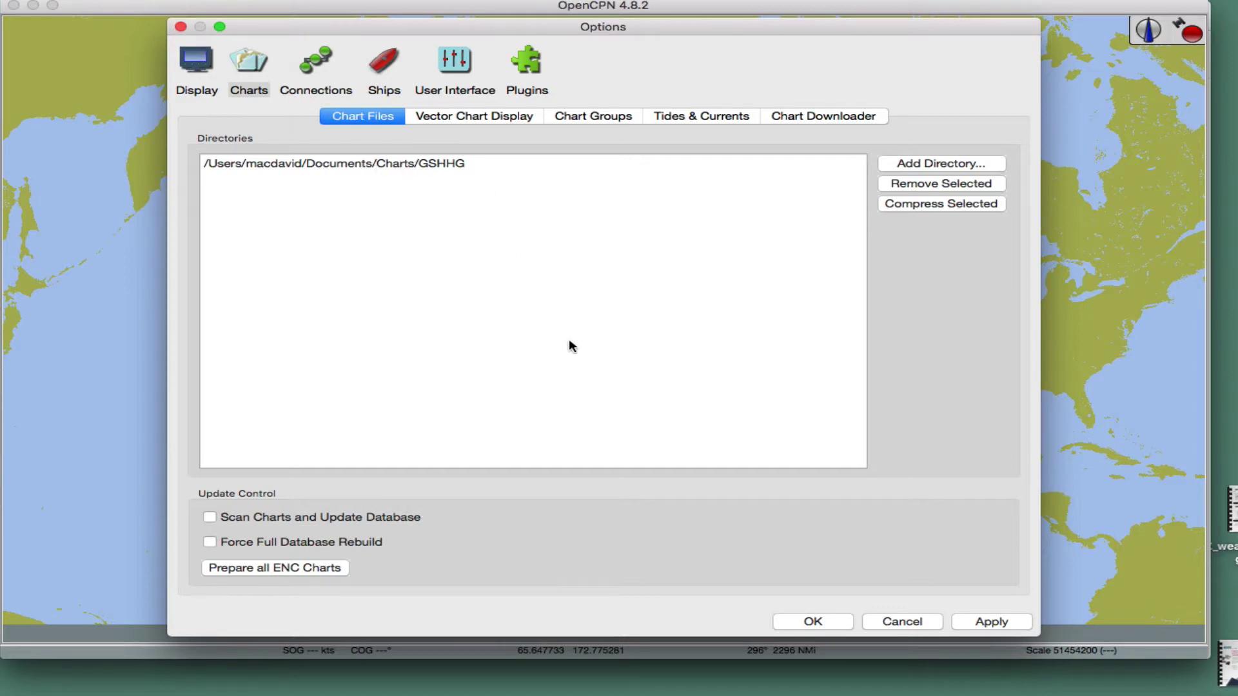
pyautogui.click(822, 120)
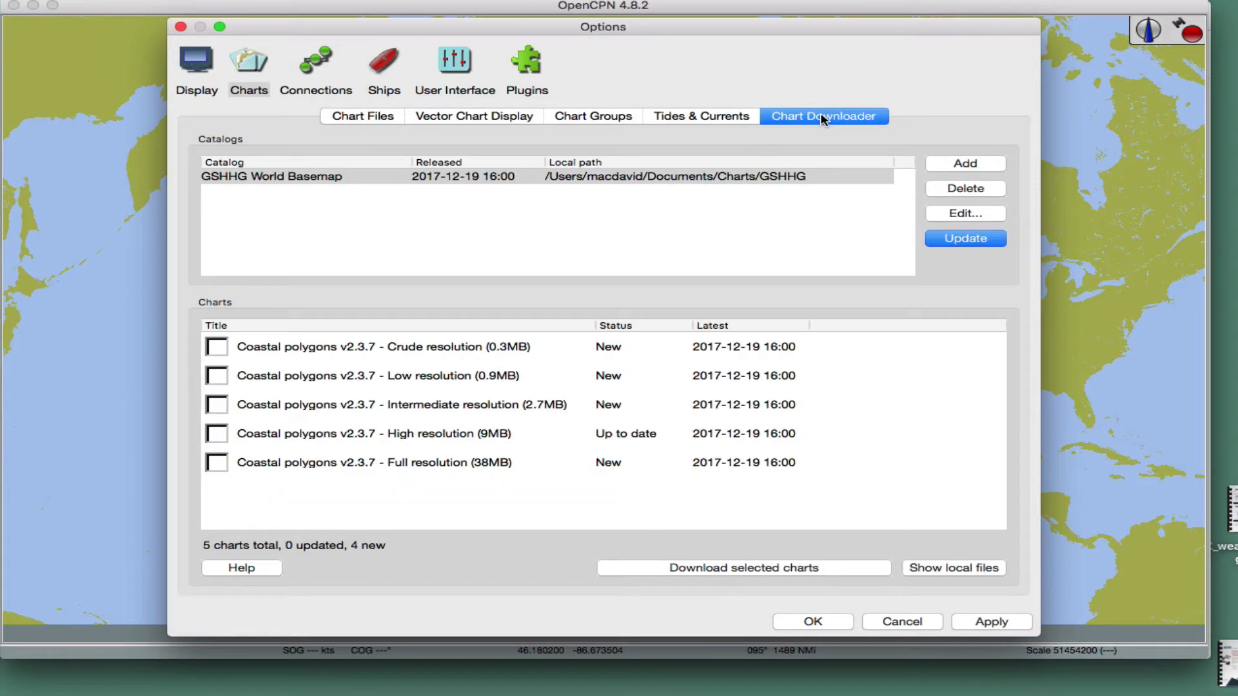
pyautogui.click(968, 165)
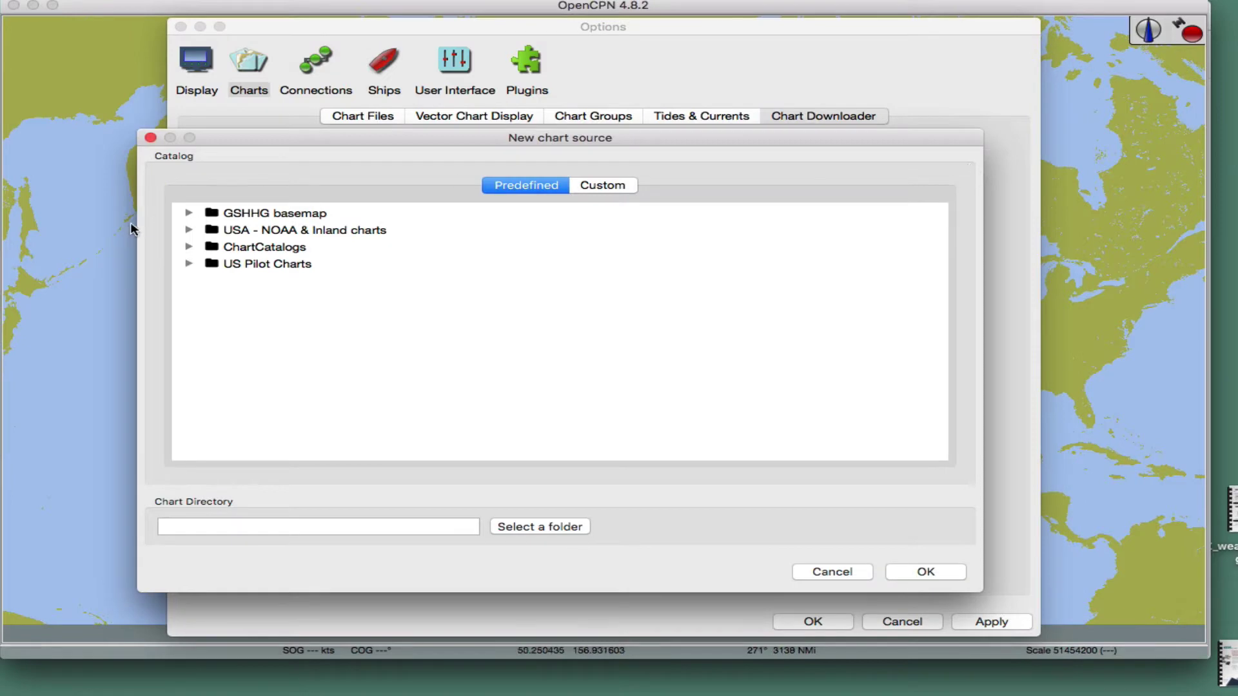
pyautogui.click(188, 231)
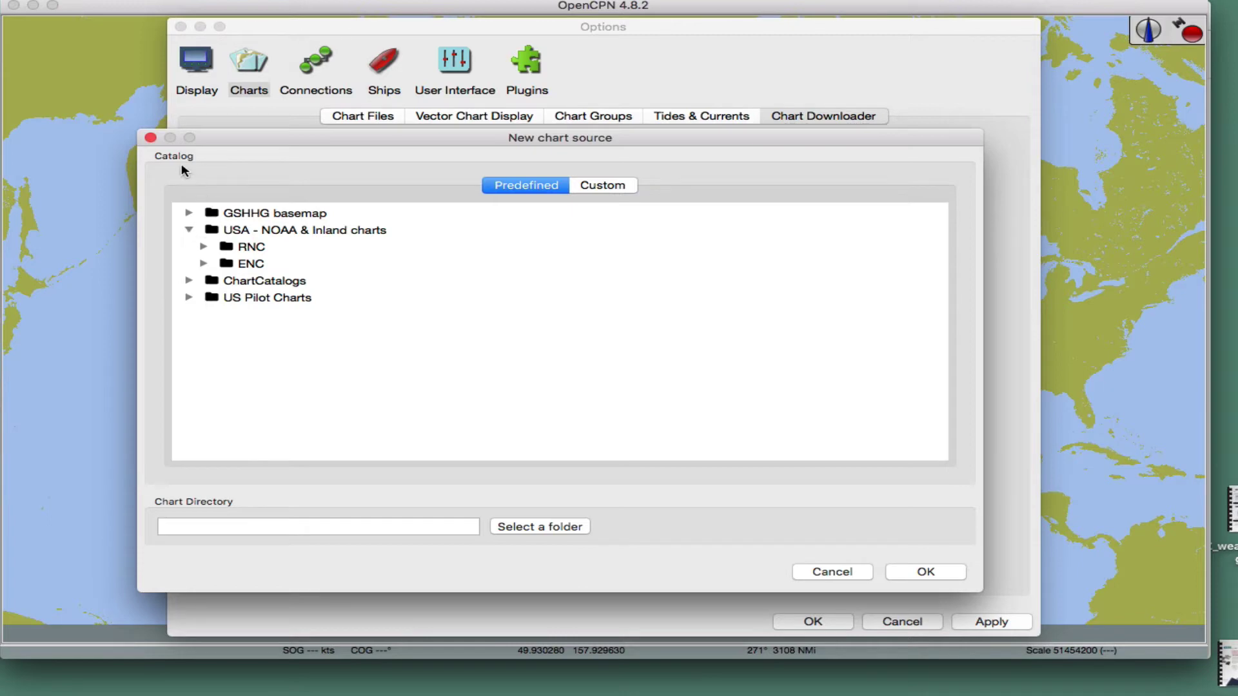
pyautogui.click(149, 137)
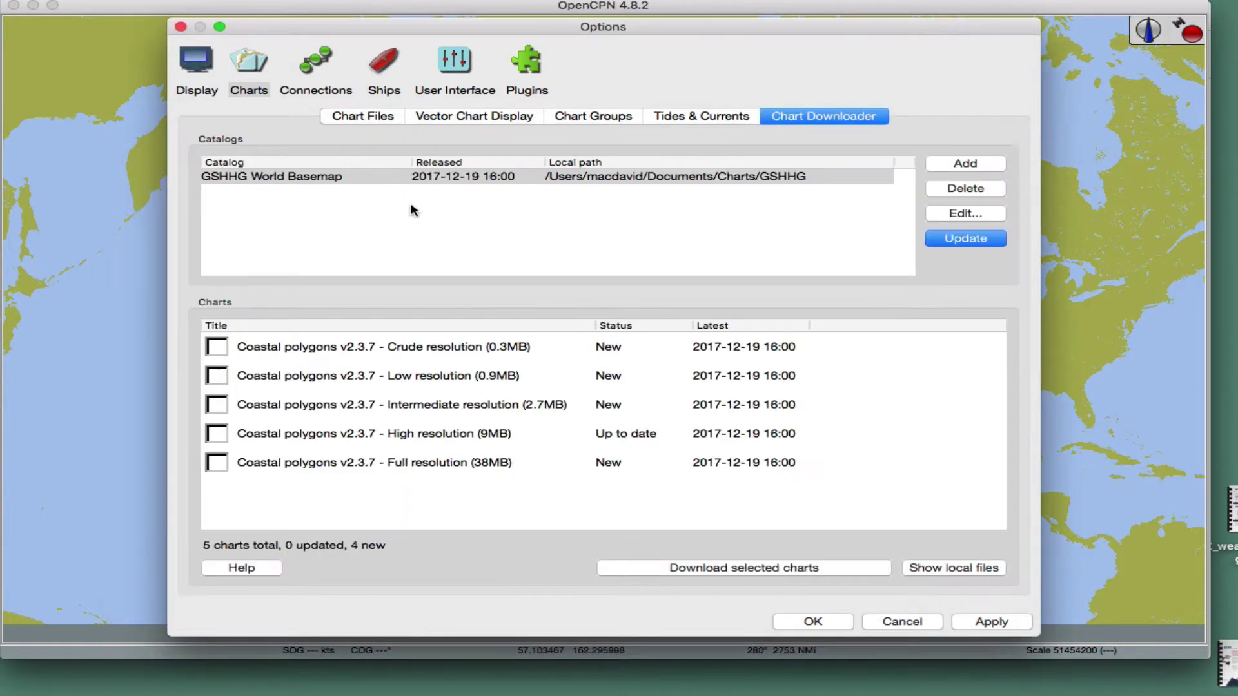
pyautogui.click(342, 119)
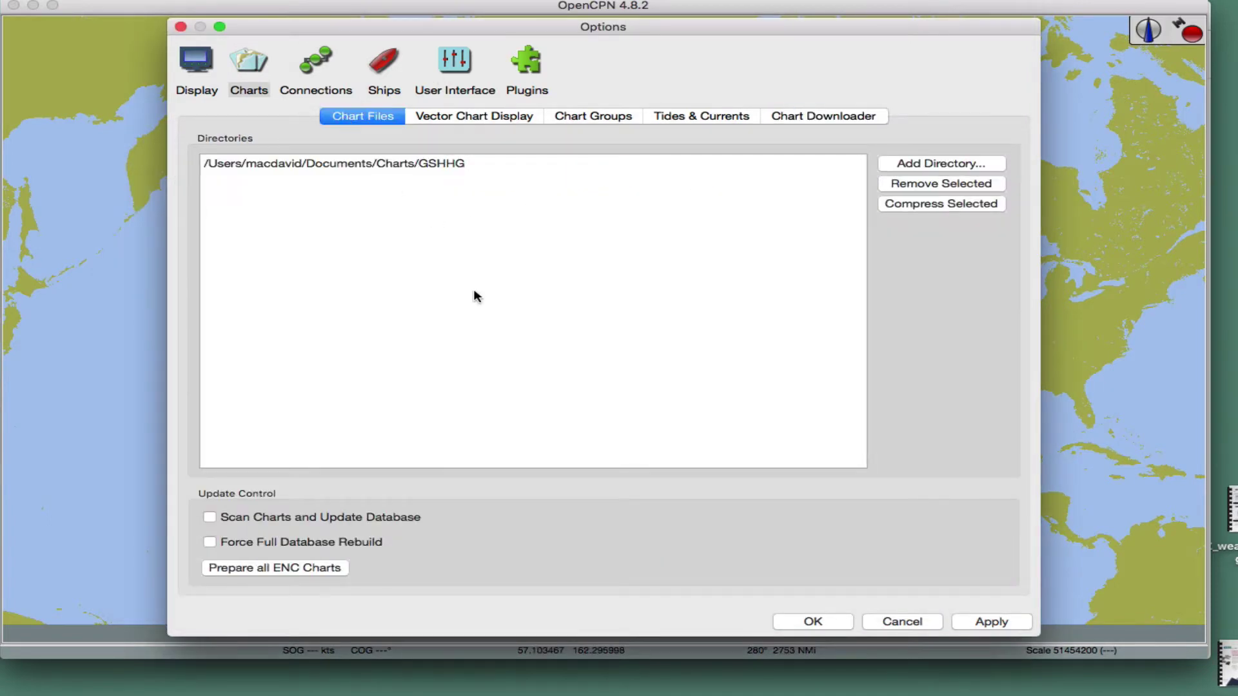
pyautogui.click(821, 120)
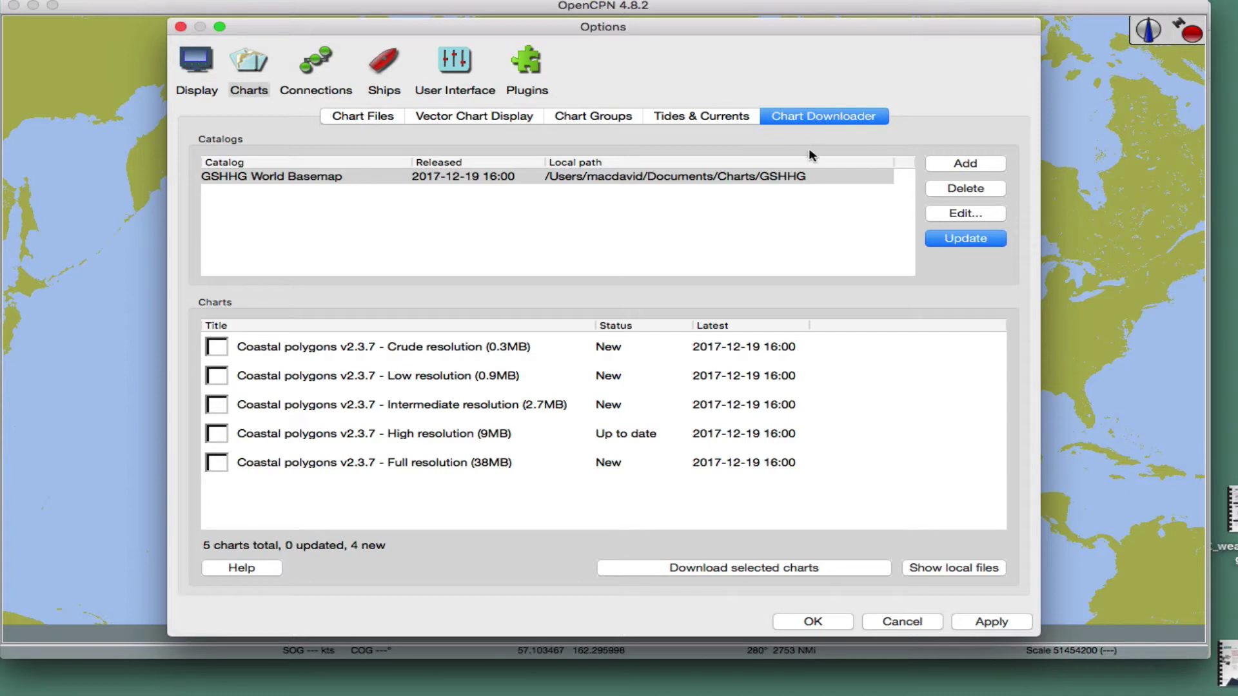
# Add the predefined USA - NOAA & Inland RNC catalog for HI - Hawaii by state as a chart source, keeping its default directory
pyautogui.click(953, 167)
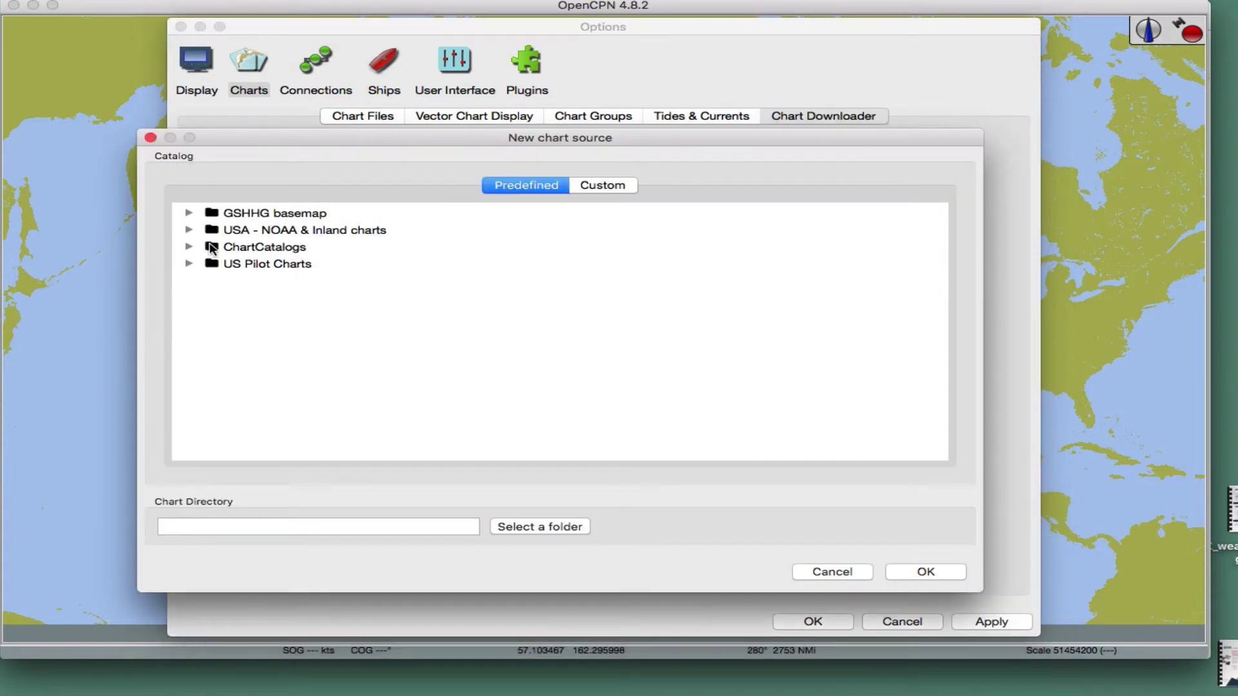
pyautogui.click(246, 251)
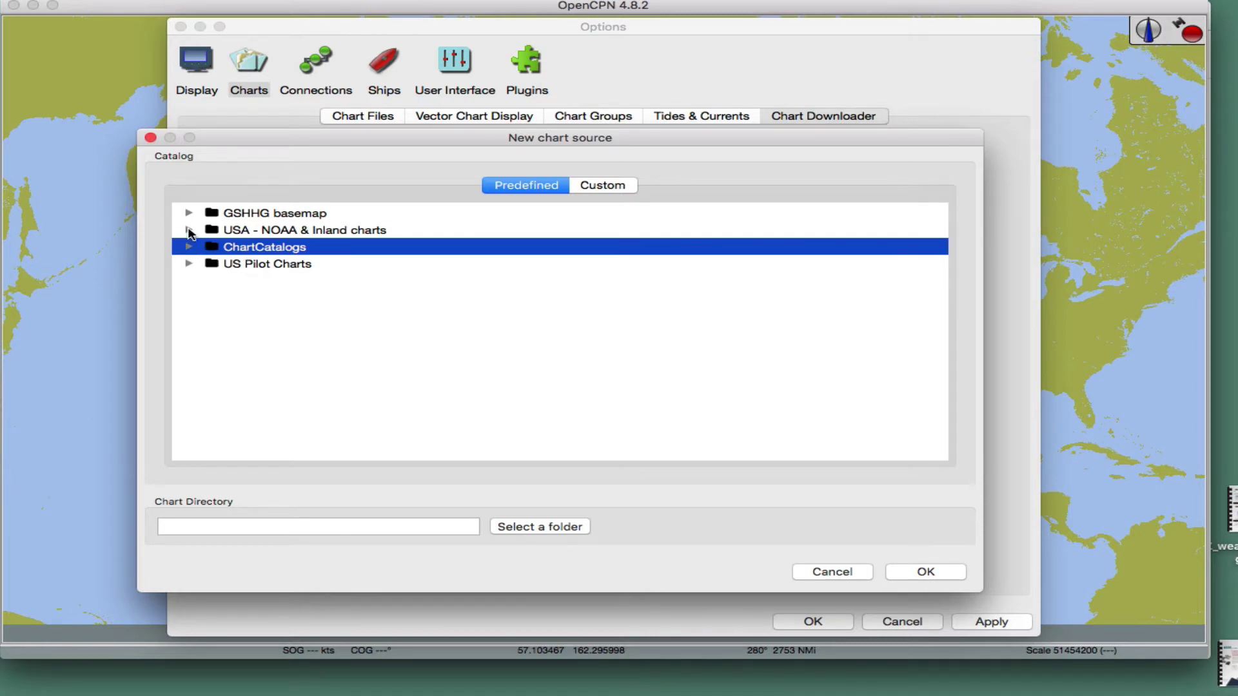
pyautogui.click(188, 229)
pyautogui.click(226, 249)
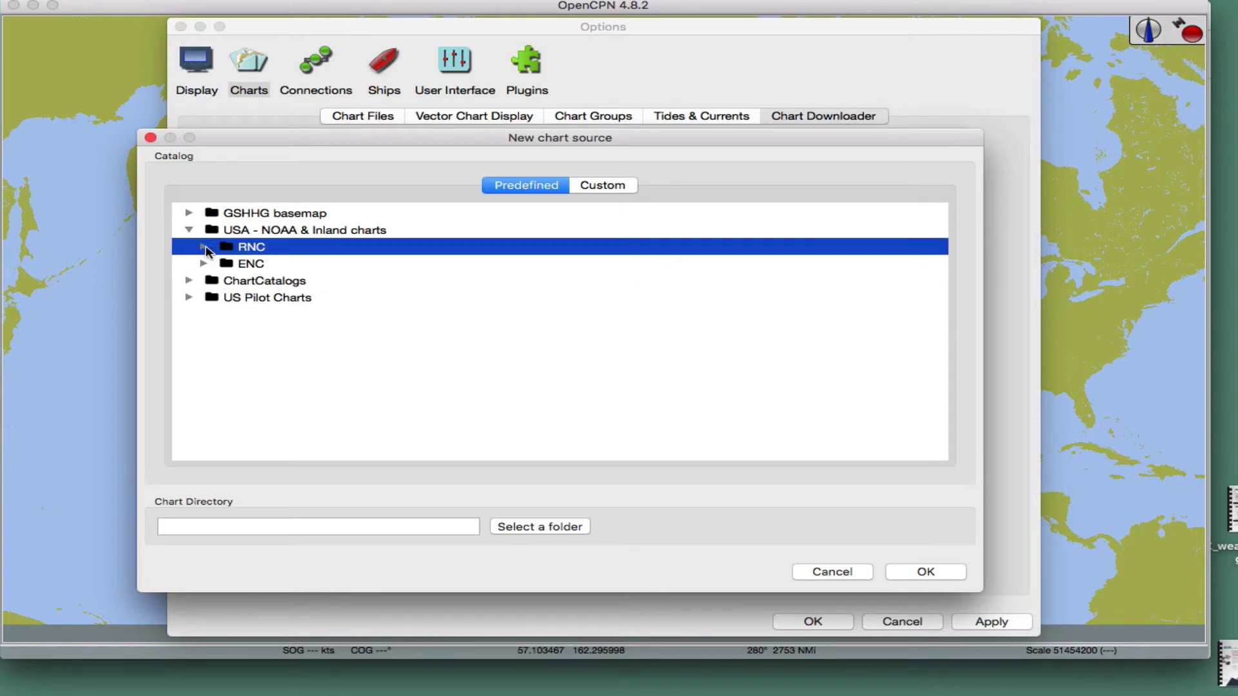
pyautogui.click(204, 247)
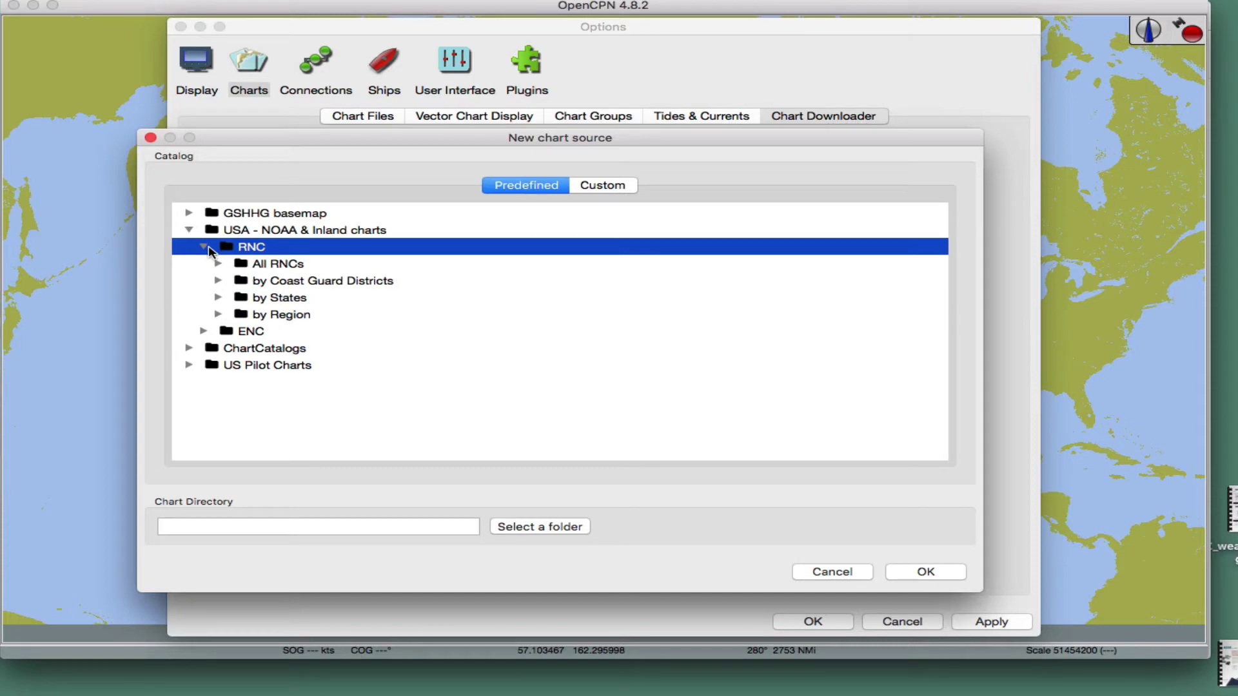
pyautogui.click(220, 298)
pyautogui.click(220, 298)
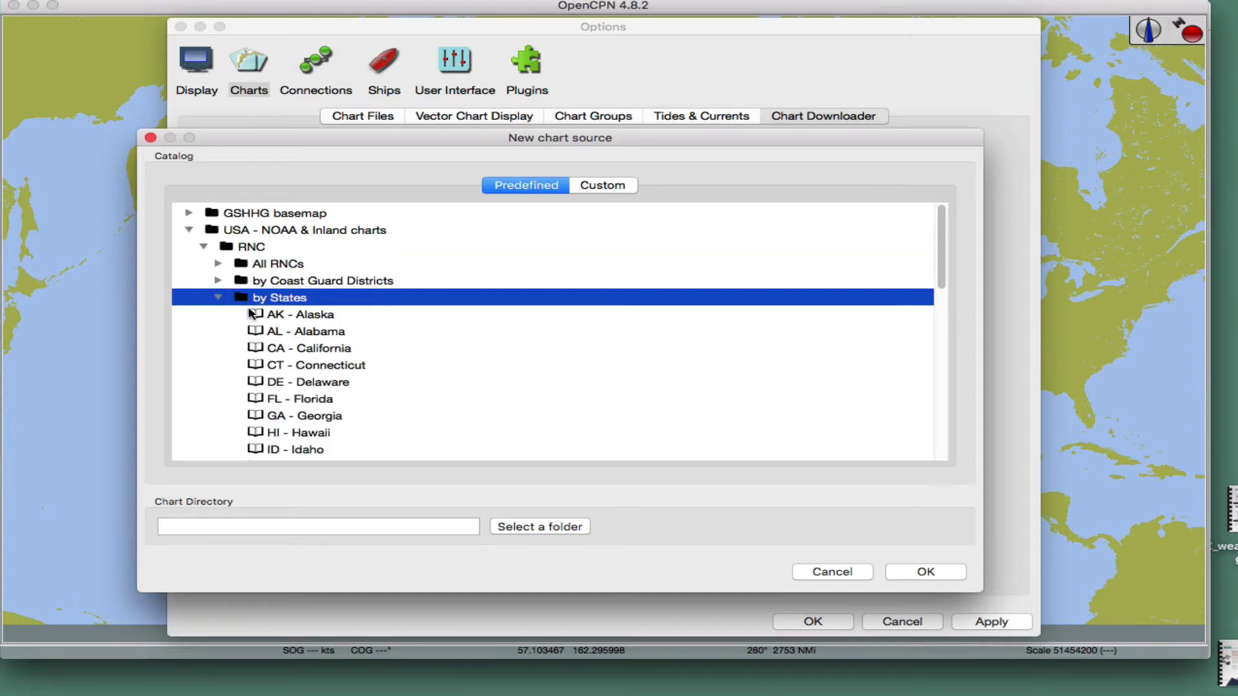
pyautogui.click(312, 434)
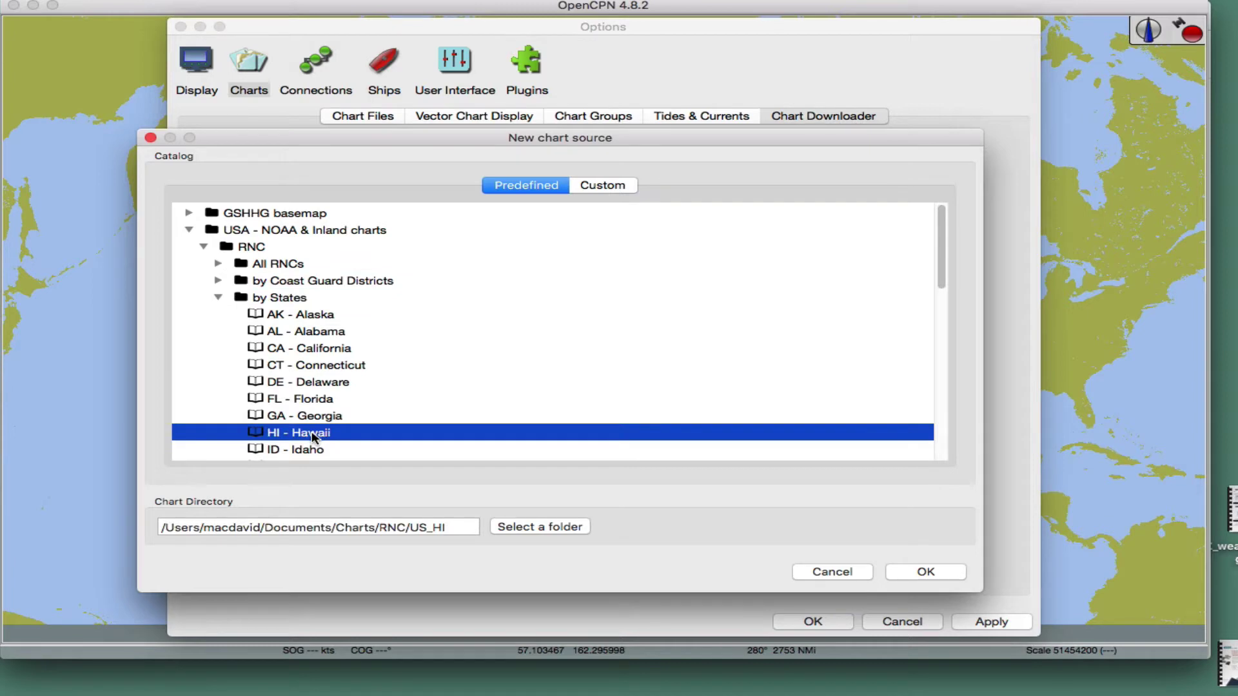
pyautogui.click(922, 572)
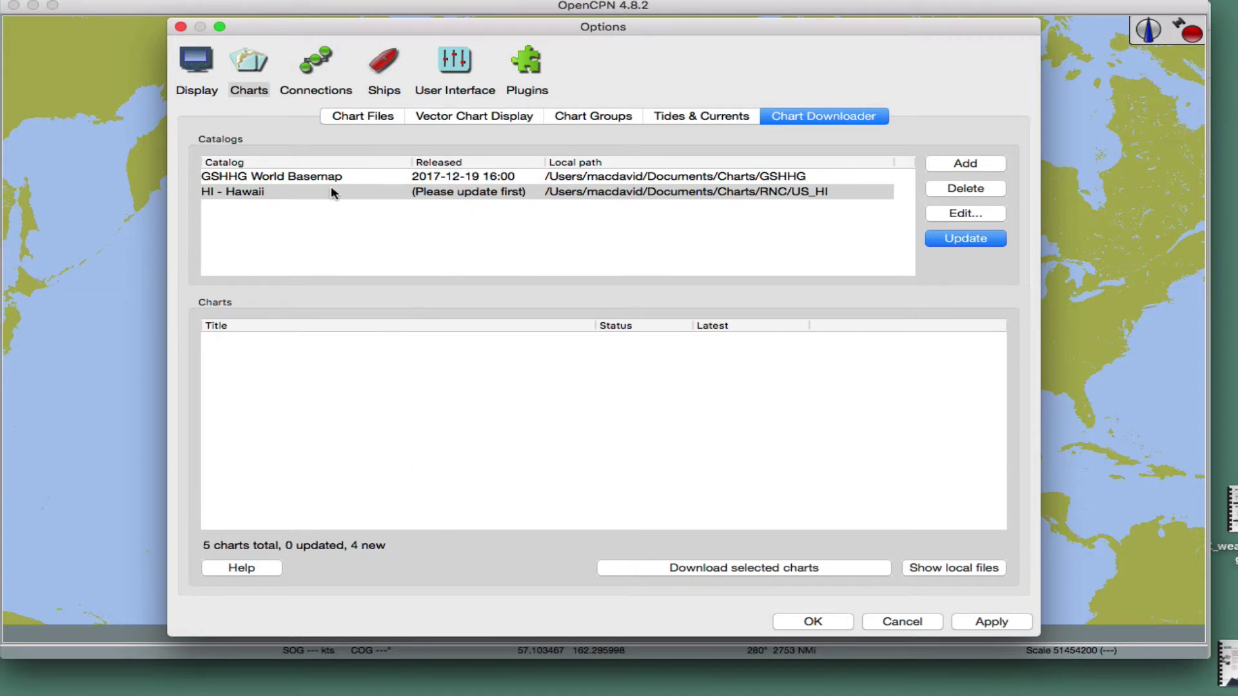
# Show the local files of the HI - Hawaii catalog, enlarge the folder window to inspect them, and return to the chart options
pyautogui.click(308, 193)
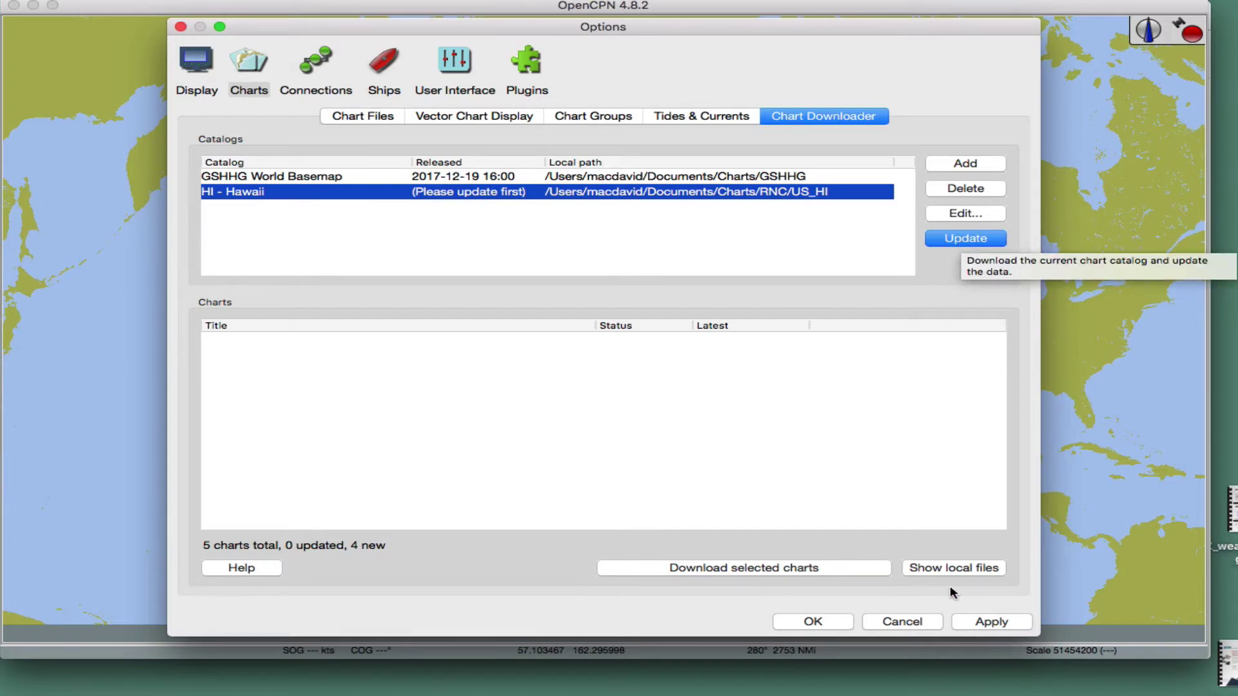
pyautogui.click(955, 569)
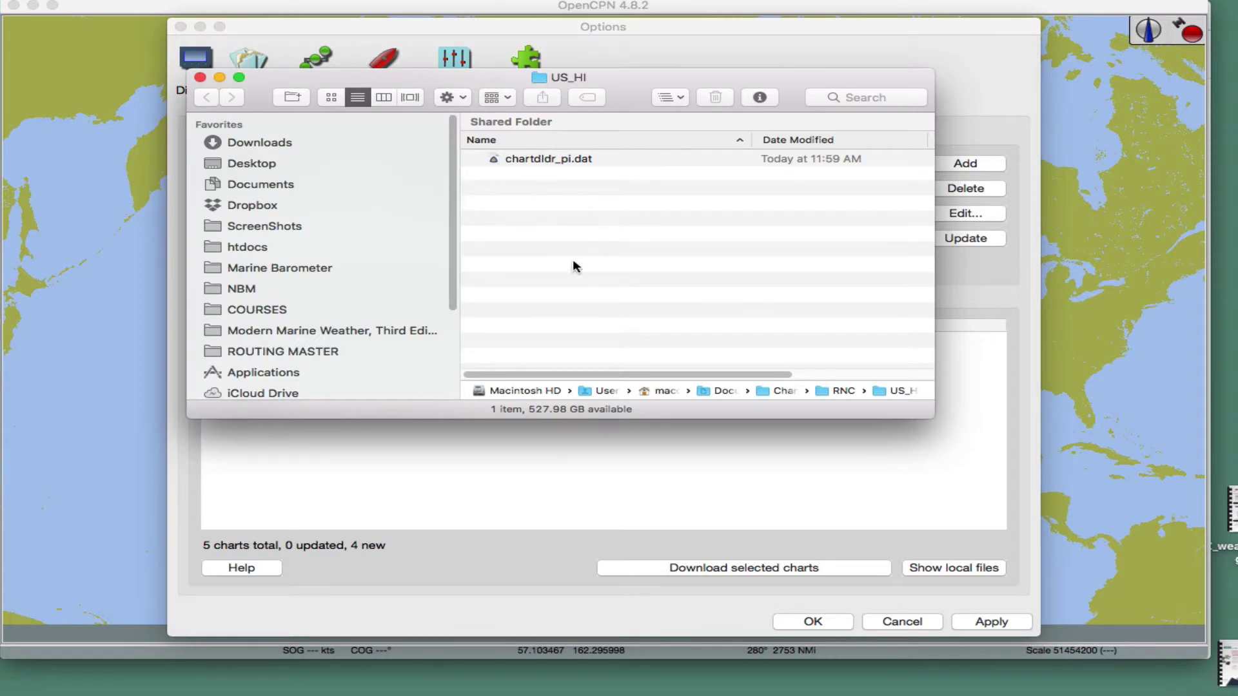
pyautogui.moveTo(931, 417); pyautogui.dragTo(1087, 444)
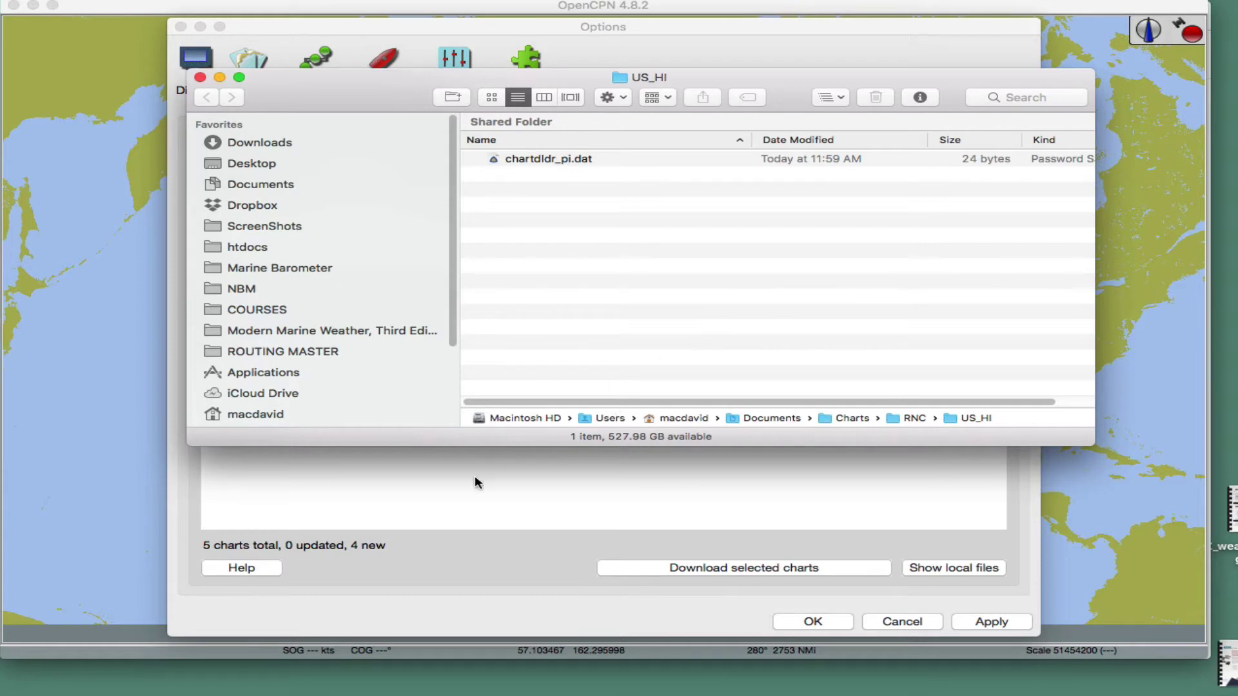
pyautogui.click(450, 500)
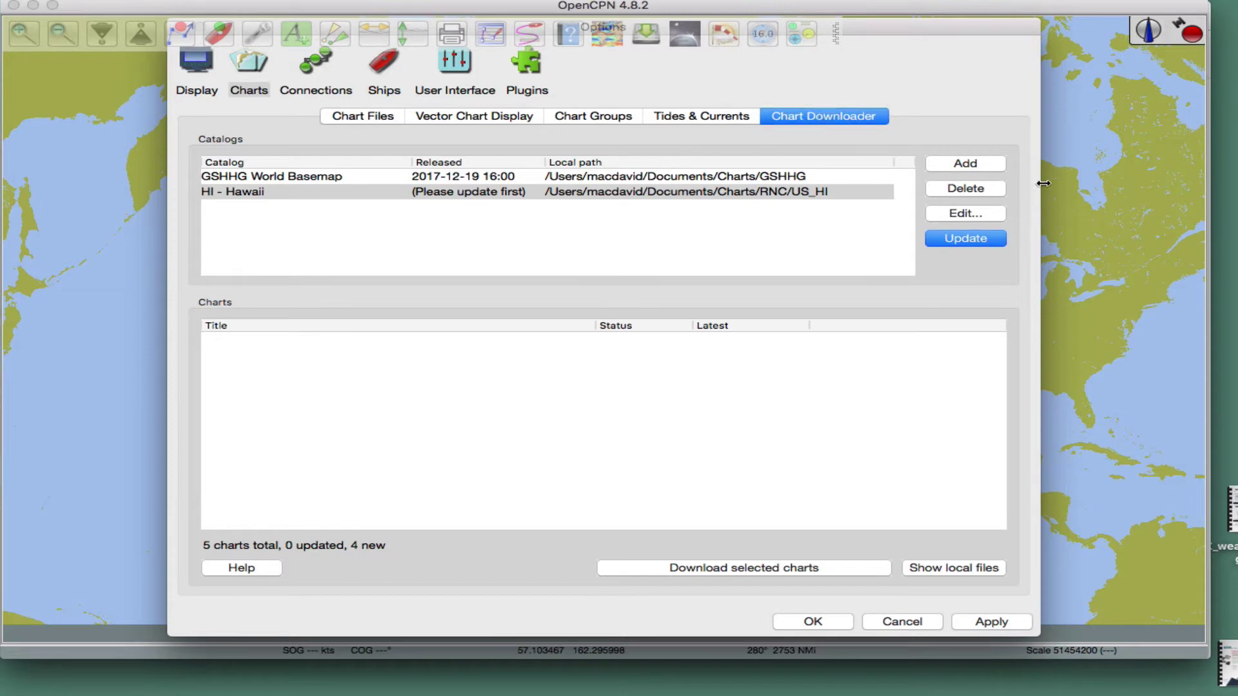
# Add the state-based RNC catalog for HI - Hawaii as a chart source once more, using the same default directory
pyautogui.click(968, 165)
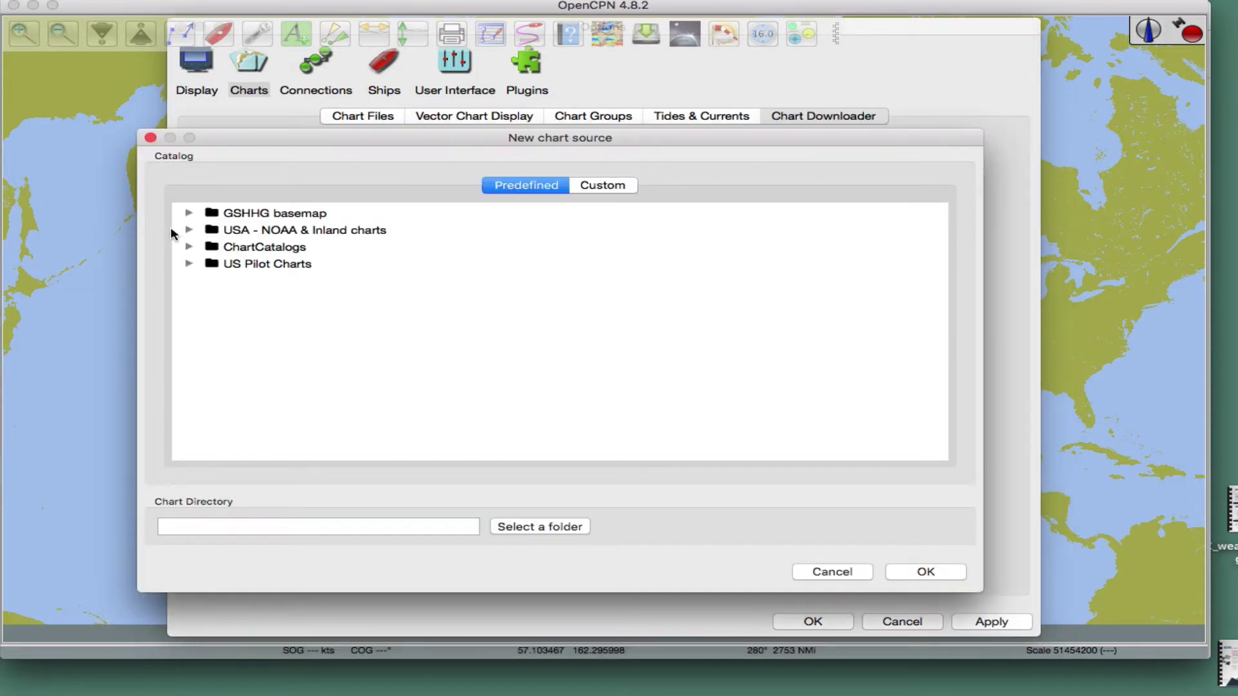
pyautogui.click(188, 230)
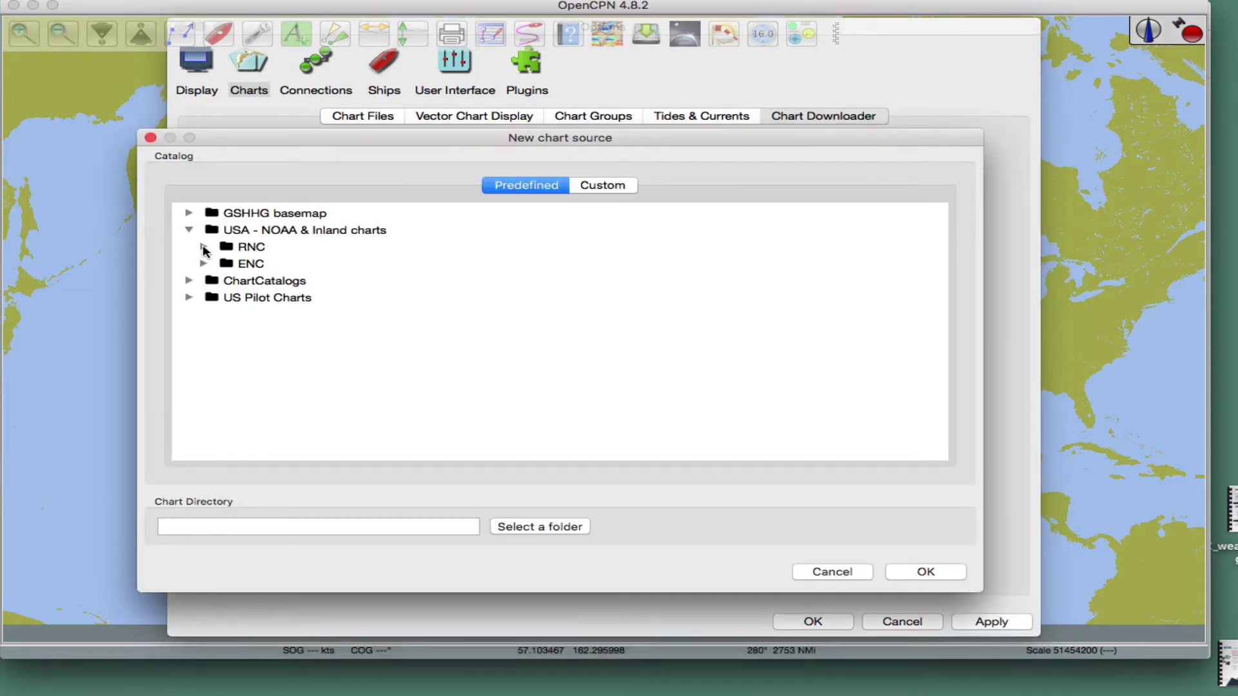
pyautogui.click(203, 247)
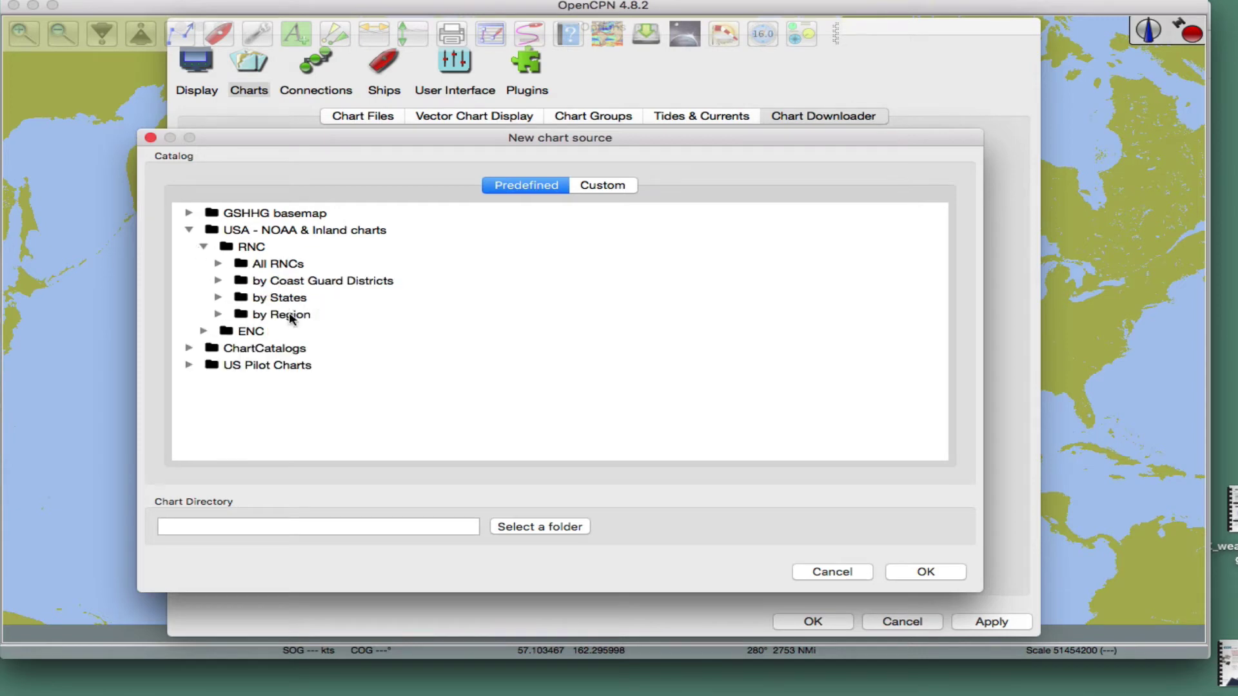
pyautogui.click(225, 303)
pyautogui.click(218, 297)
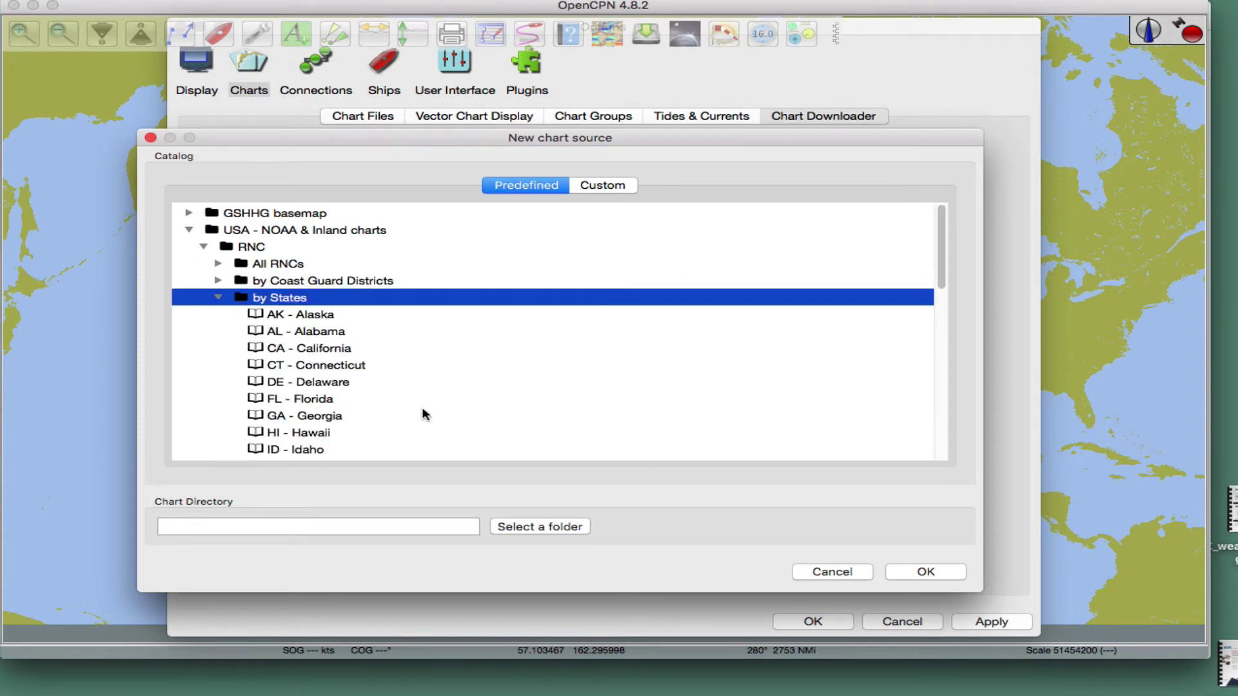
pyautogui.scroll(-1, 425, 414)
pyautogui.click(328, 410)
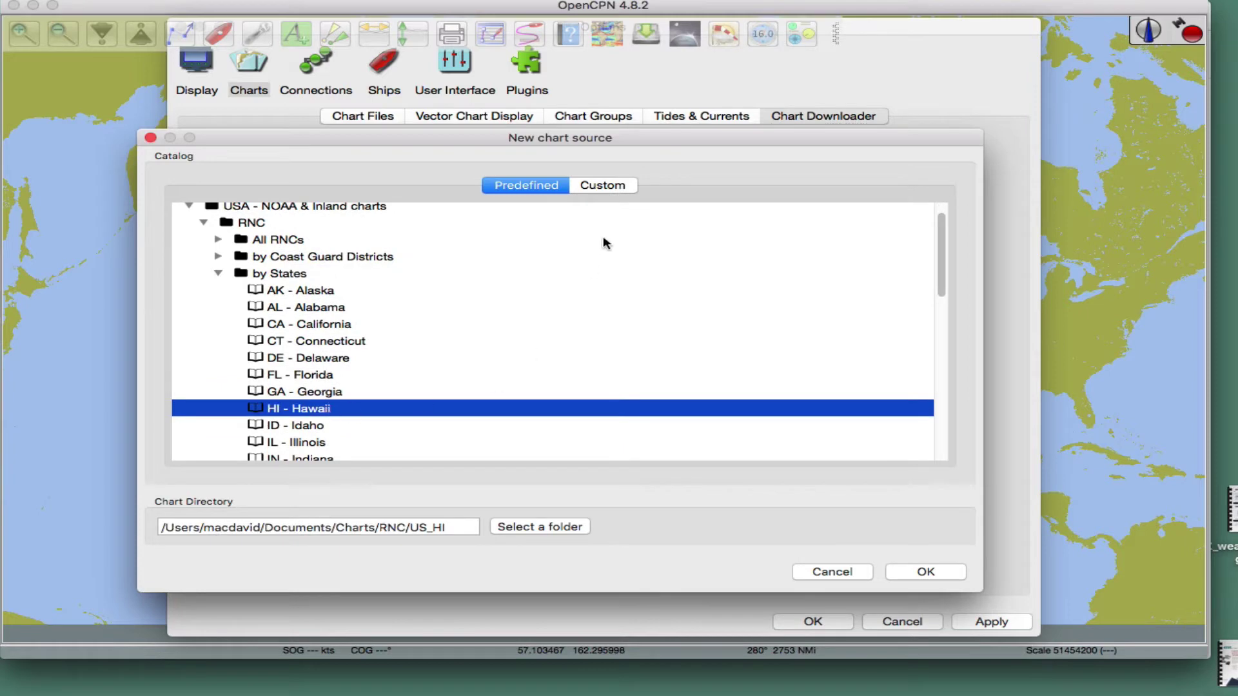
pyautogui.click(932, 572)
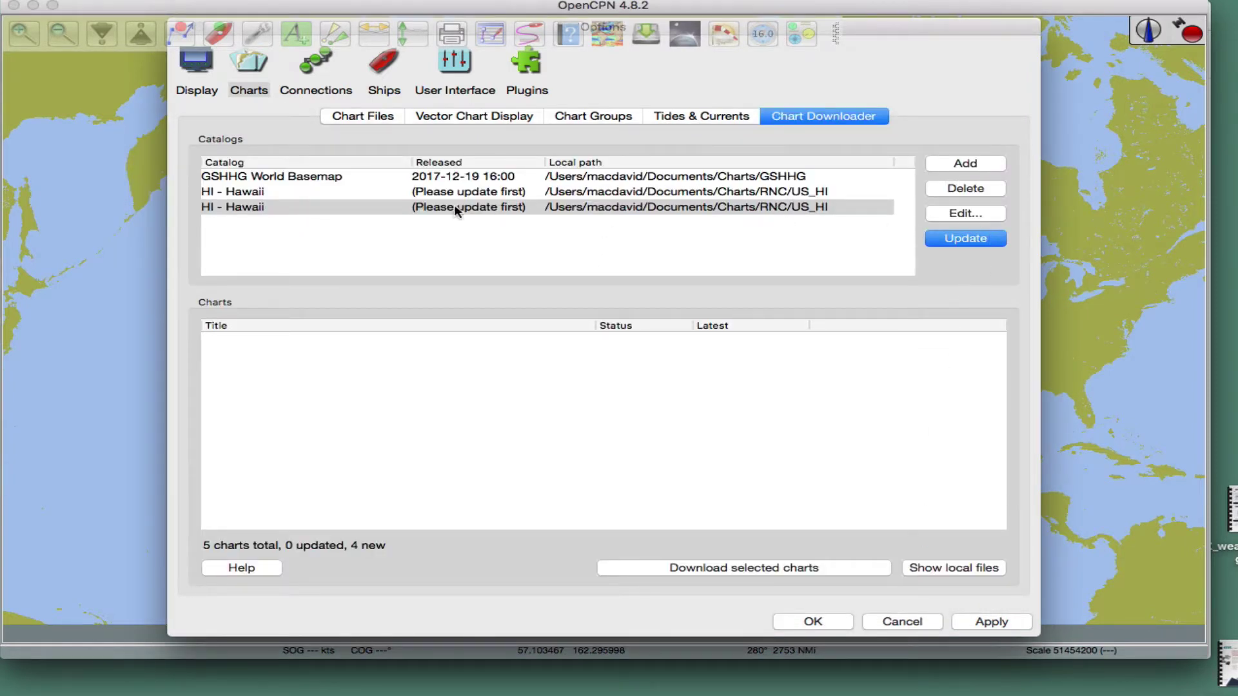
# Update the second HI - Hawaii catalog entry and show its local files
pyautogui.click(965, 244)
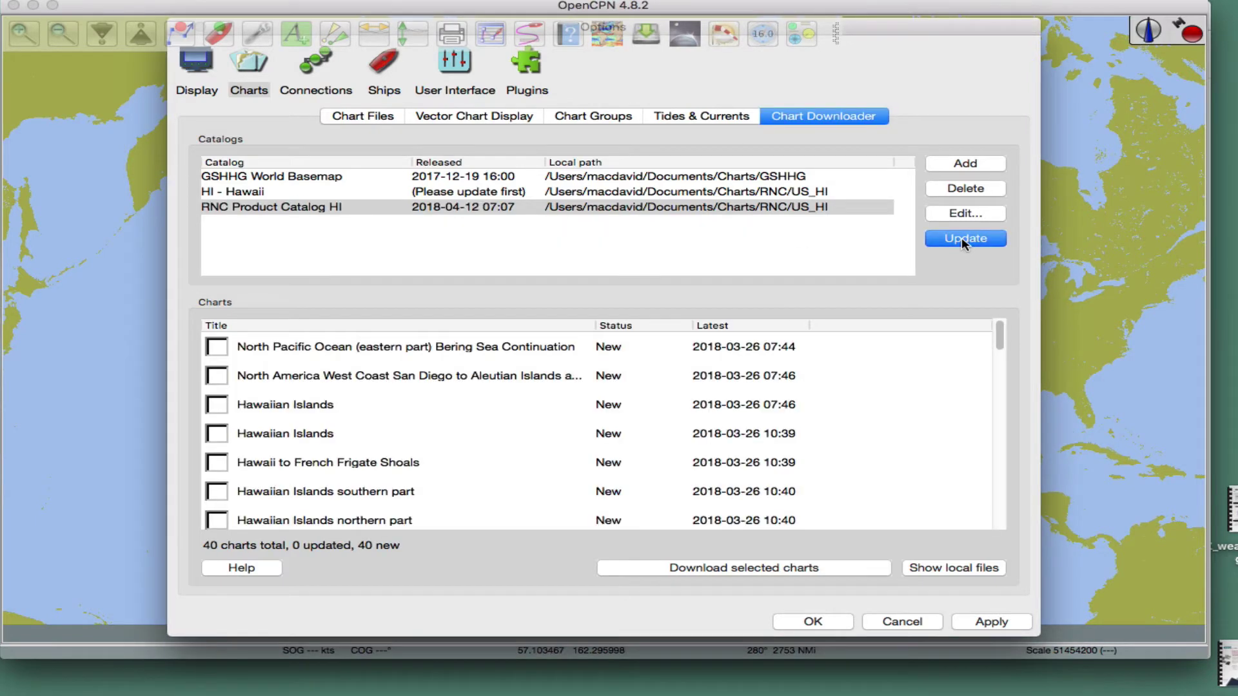
pyautogui.click(942, 569)
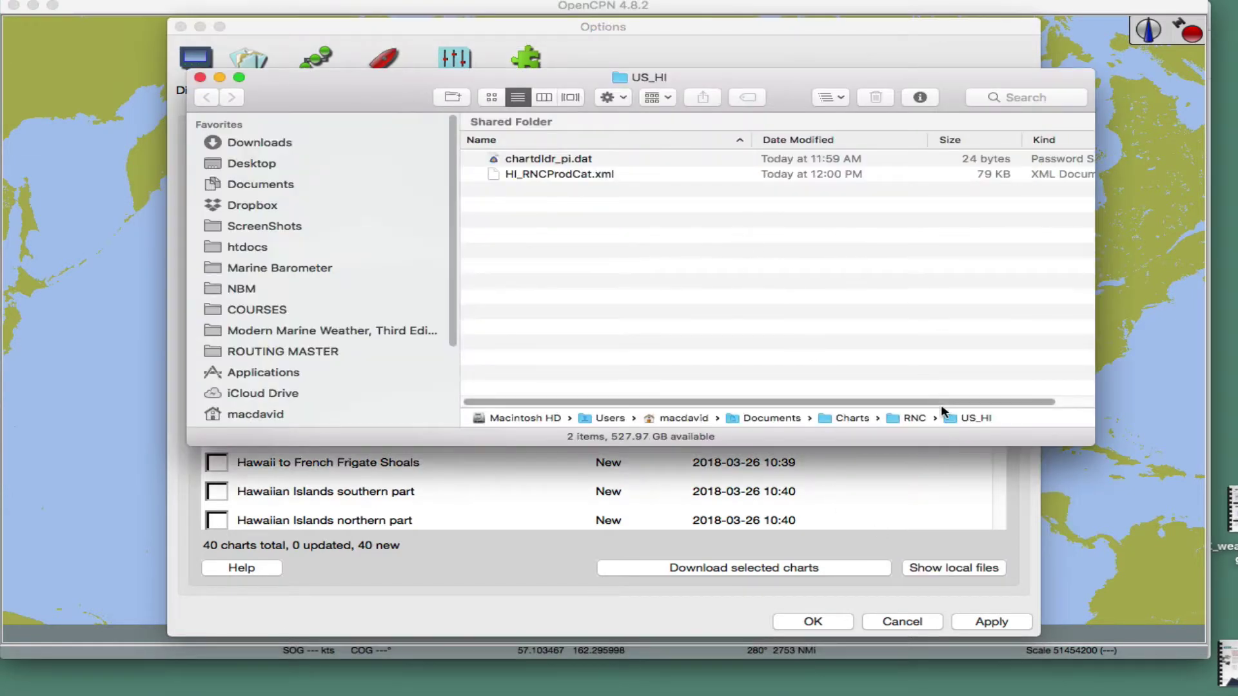
# Inspect the Charts folder, expanding RNC and its US_HI subfolder, and close the folder window
pyautogui.doubleClick(826, 417)
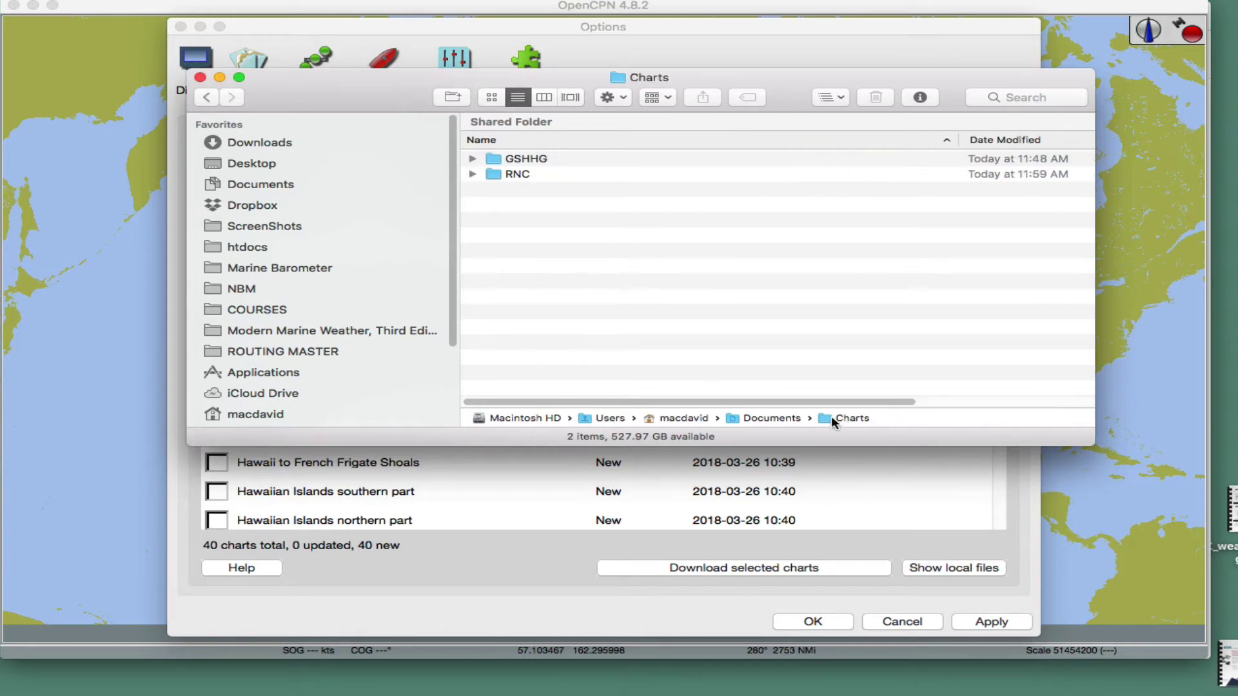
pyautogui.click(472, 175)
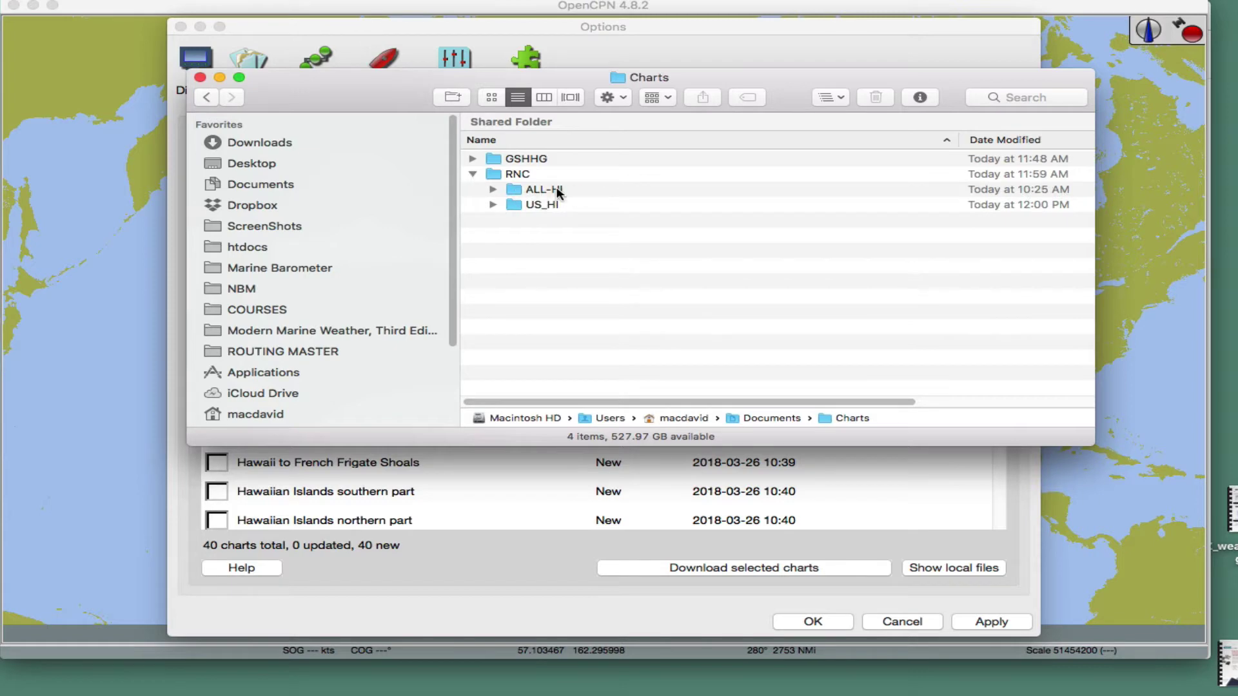
pyautogui.click(491, 205)
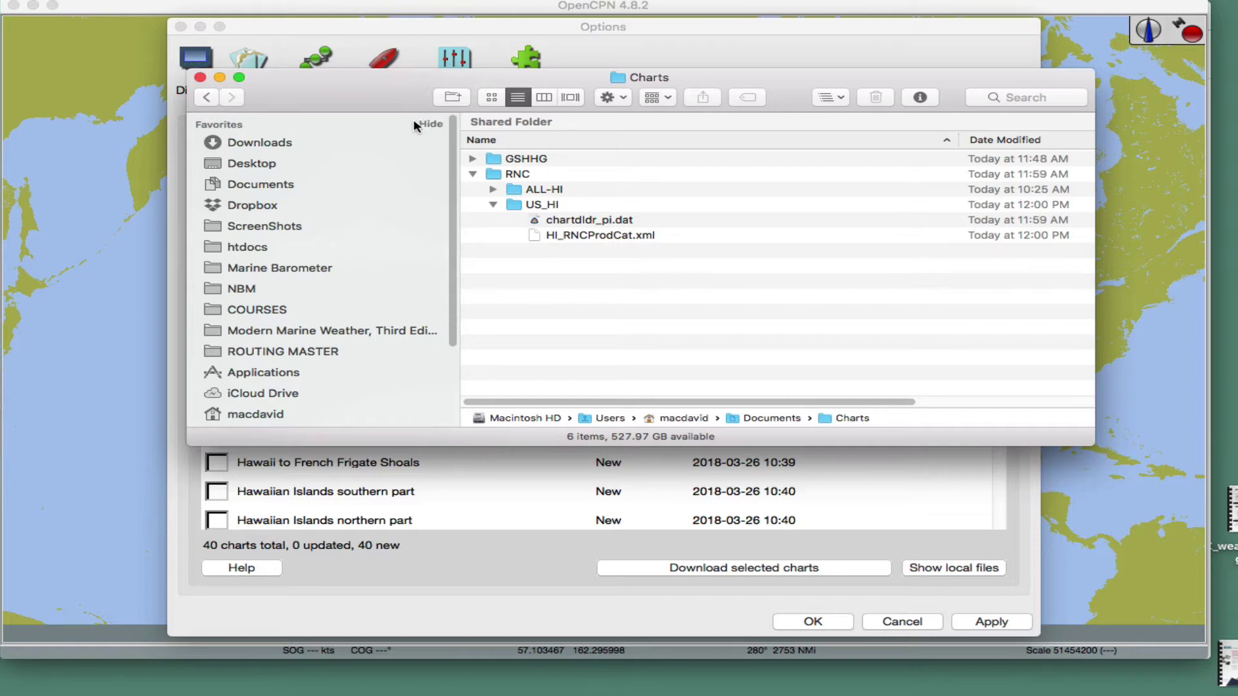
pyautogui.click(200, 78)
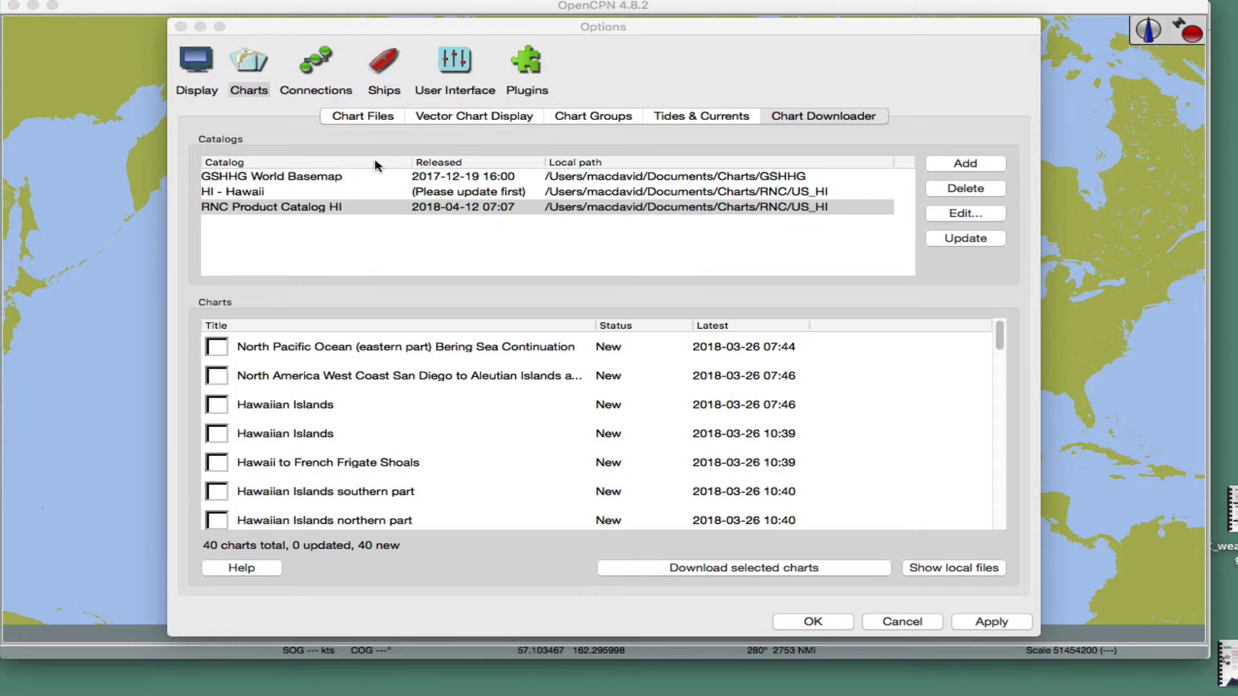
# Narrow the Released column in the catalog list and widen the Local path column to the table's edge
pyautogui.click(410, 163)
pyautogui.moveTo(414, 163); pyautogui.dragTo(373, 163)
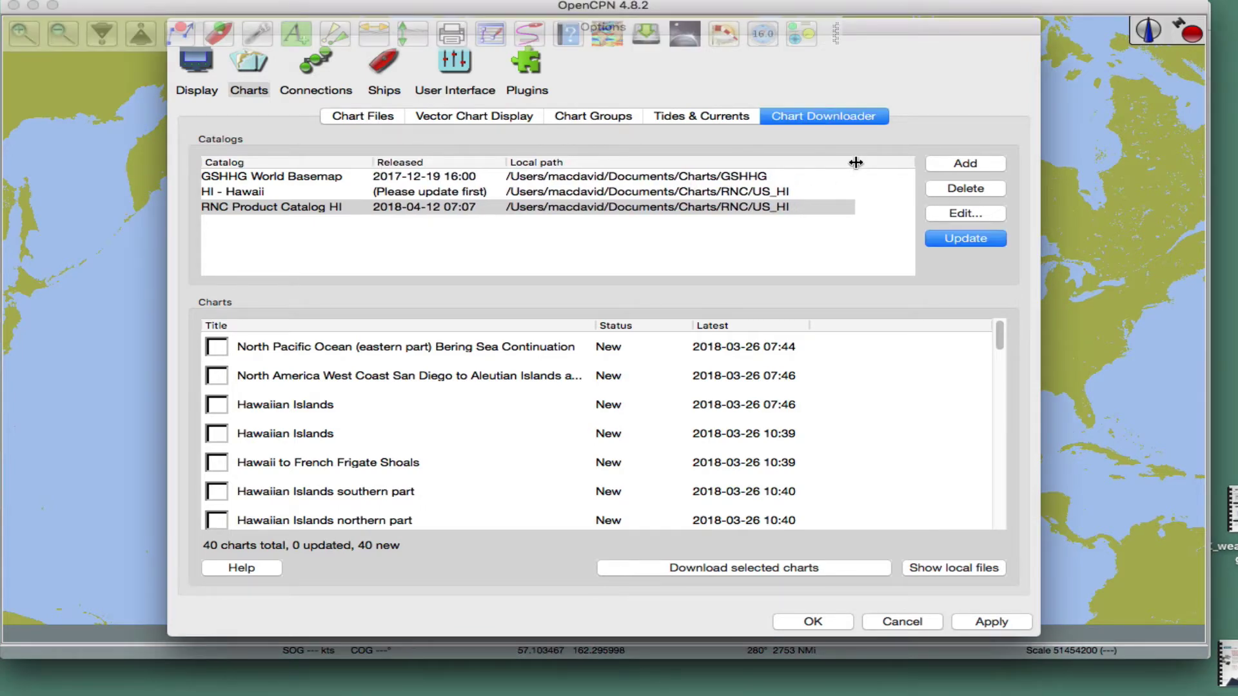
pyautogui.moveTo(855, 163); pyautogui.dragTo(918, 161)
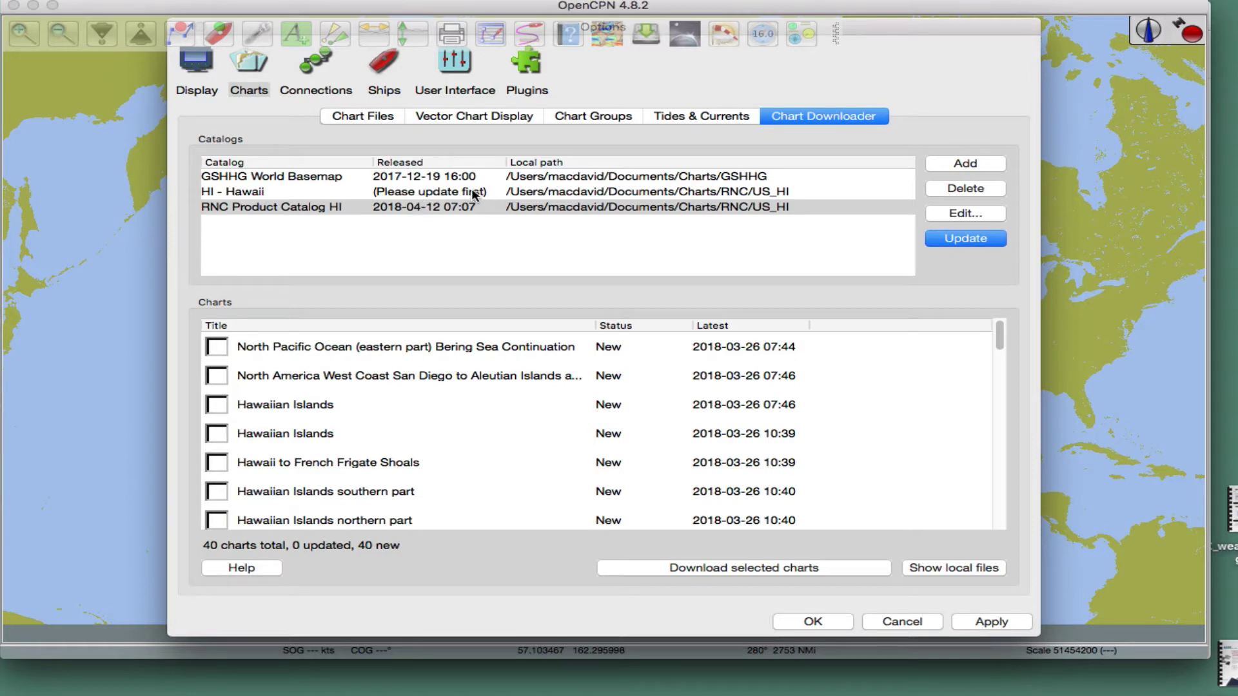
# Remove the HI - Hawaii chart source that has not been updated from the catalog list
pyautogui.click(614, 197)
pyautogui.click(963, 187)
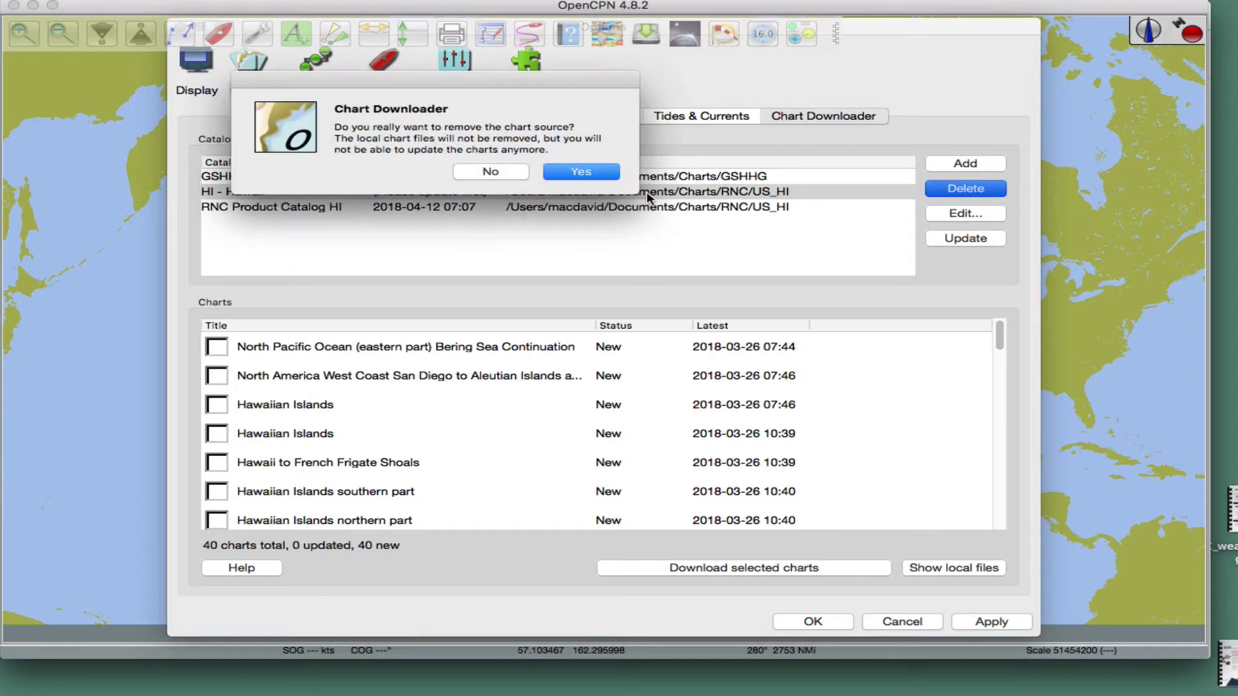
pyautogui.click(555, 173)
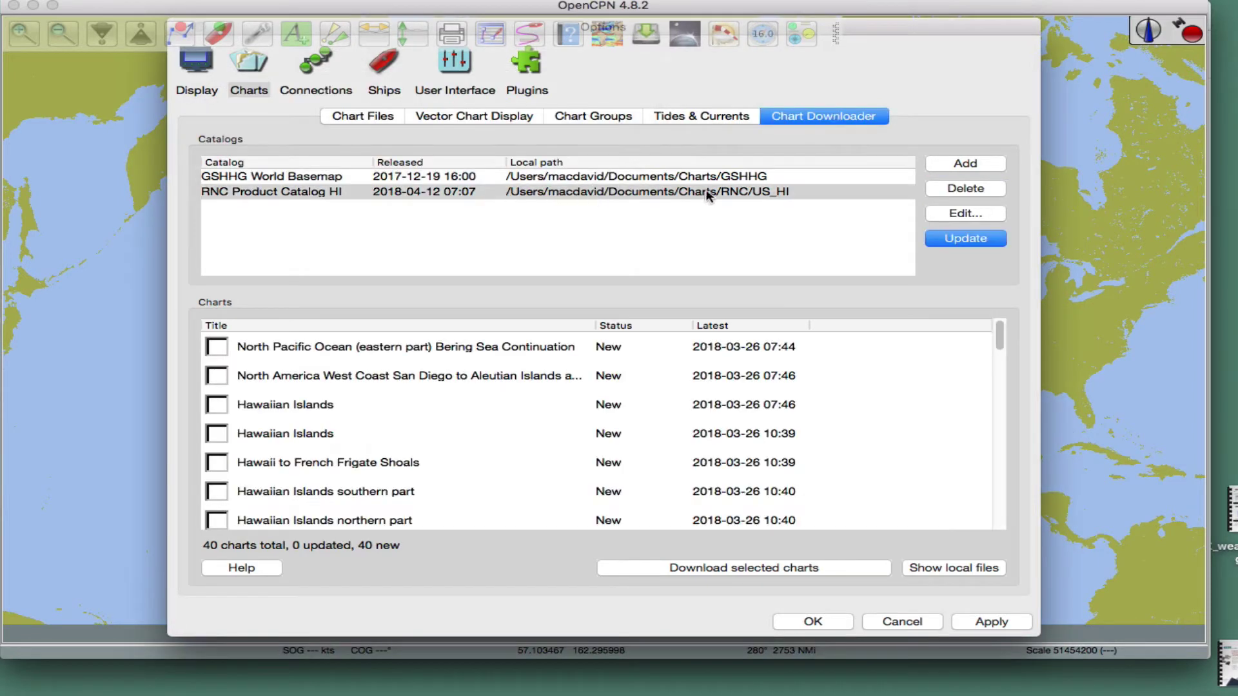
# Show the local files of the RNC Product Catalog HI, check HI_RNCProdCat.xml, and close the folder window
pyautogui.click(928, 567)
pyautogui.click(583, 169)
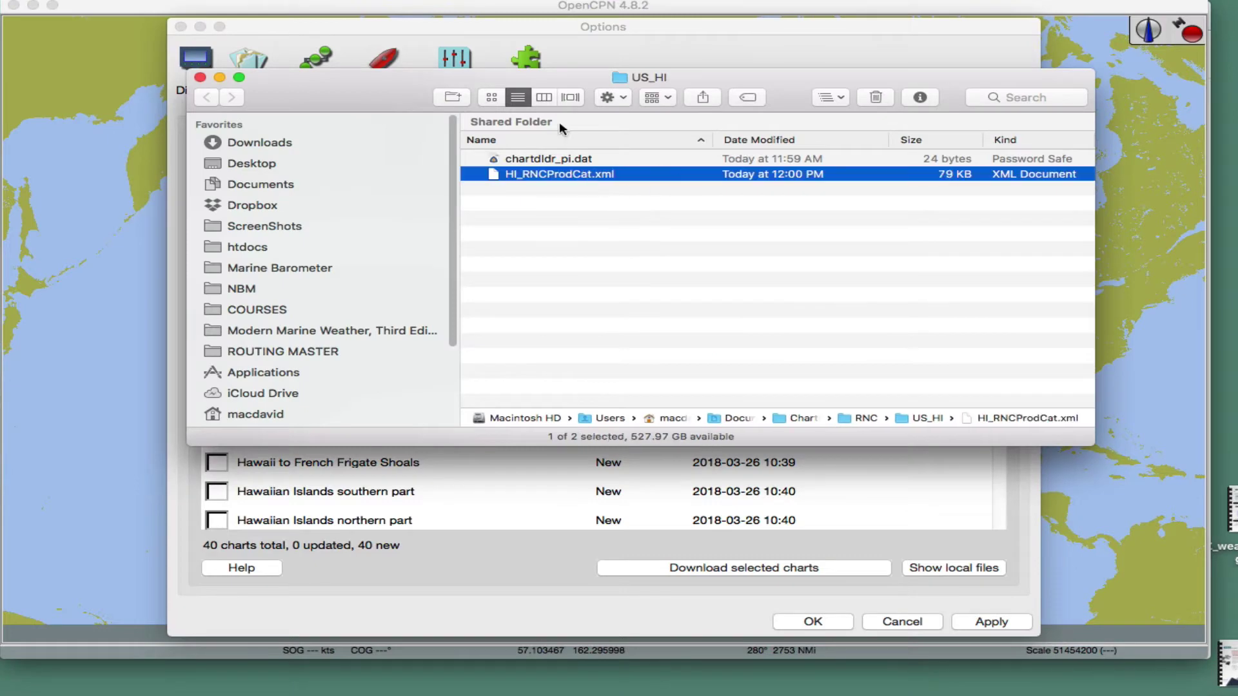
pyautogui.click(200, 77)
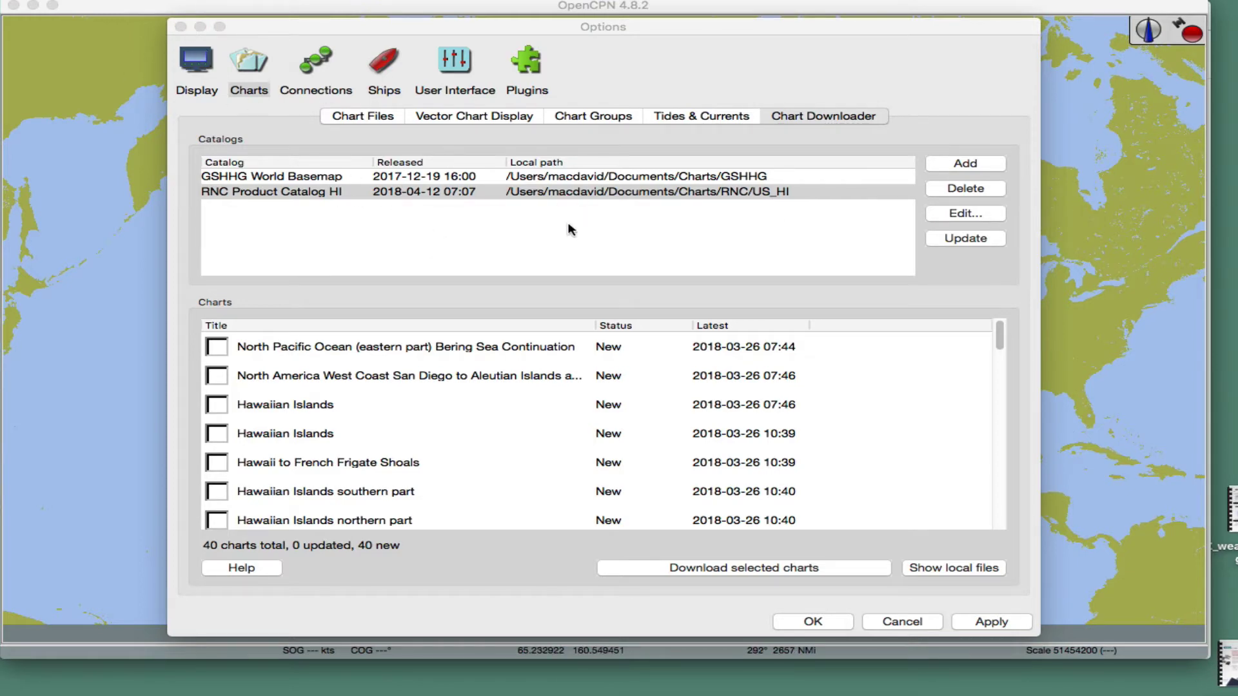
# Download the Hawaiian Islands northern part chart from the RNC Product Catalog HI and apply the options
pyautogui.click(685, 194)
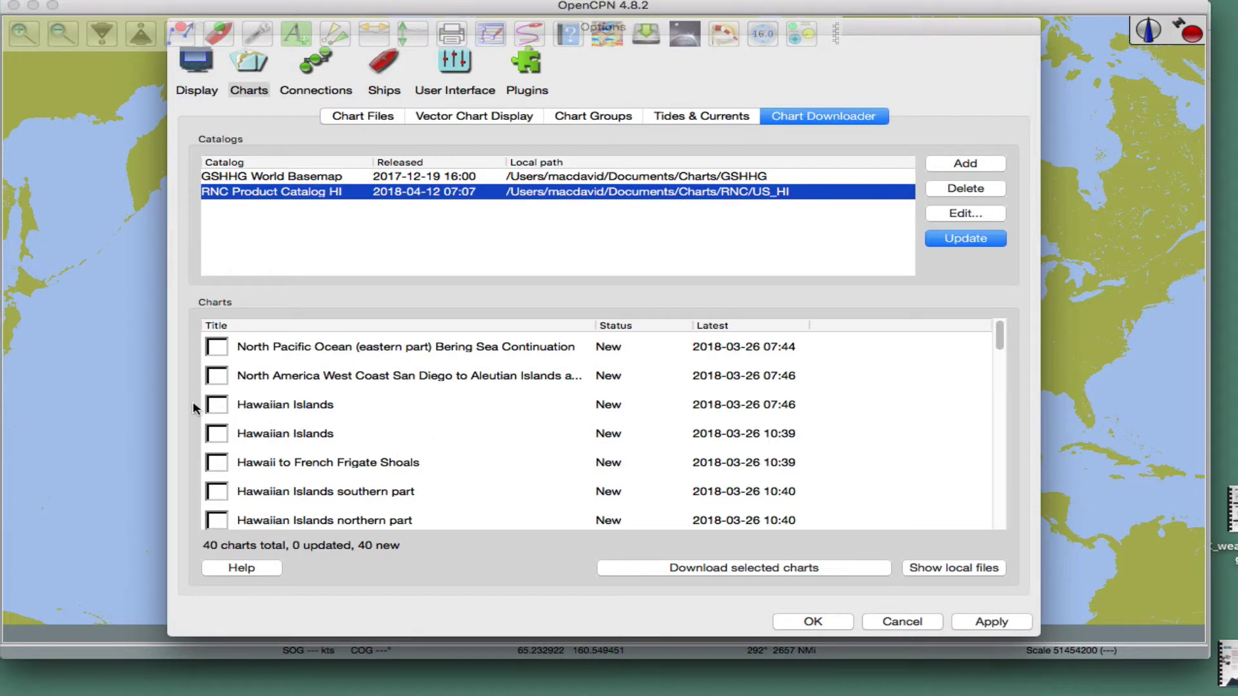
pyautogui.scroll(-2, 503, 451)
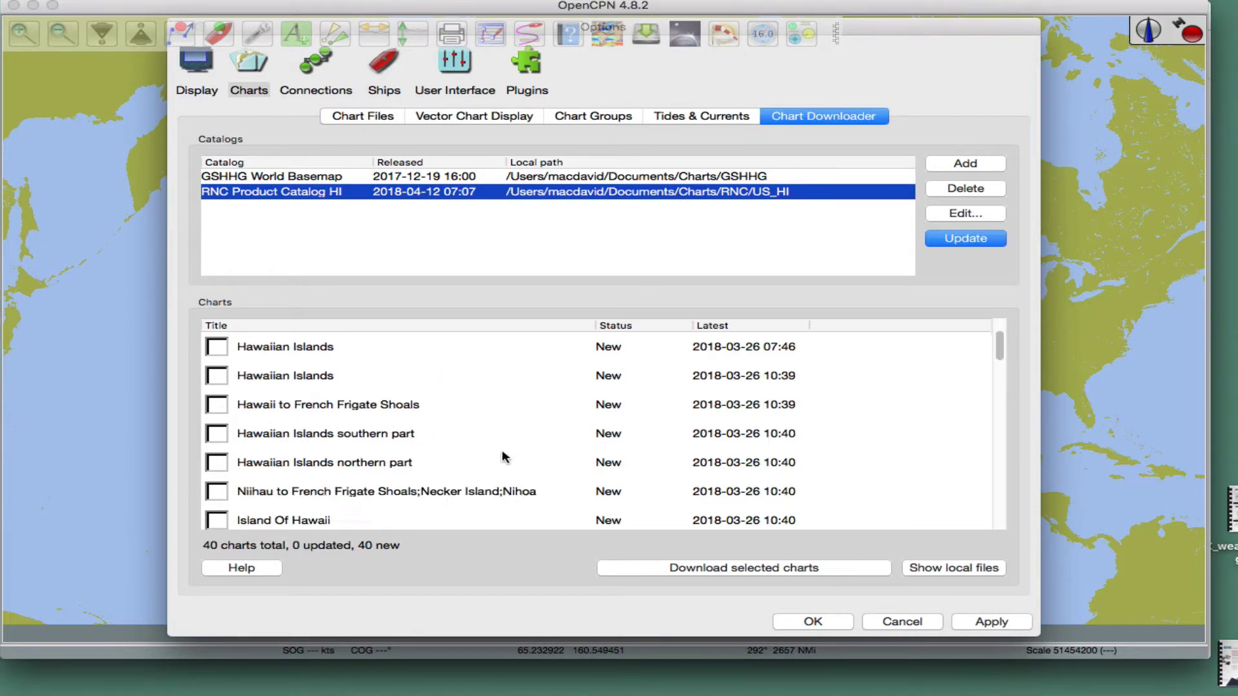
pyautogui.click(218, 463)
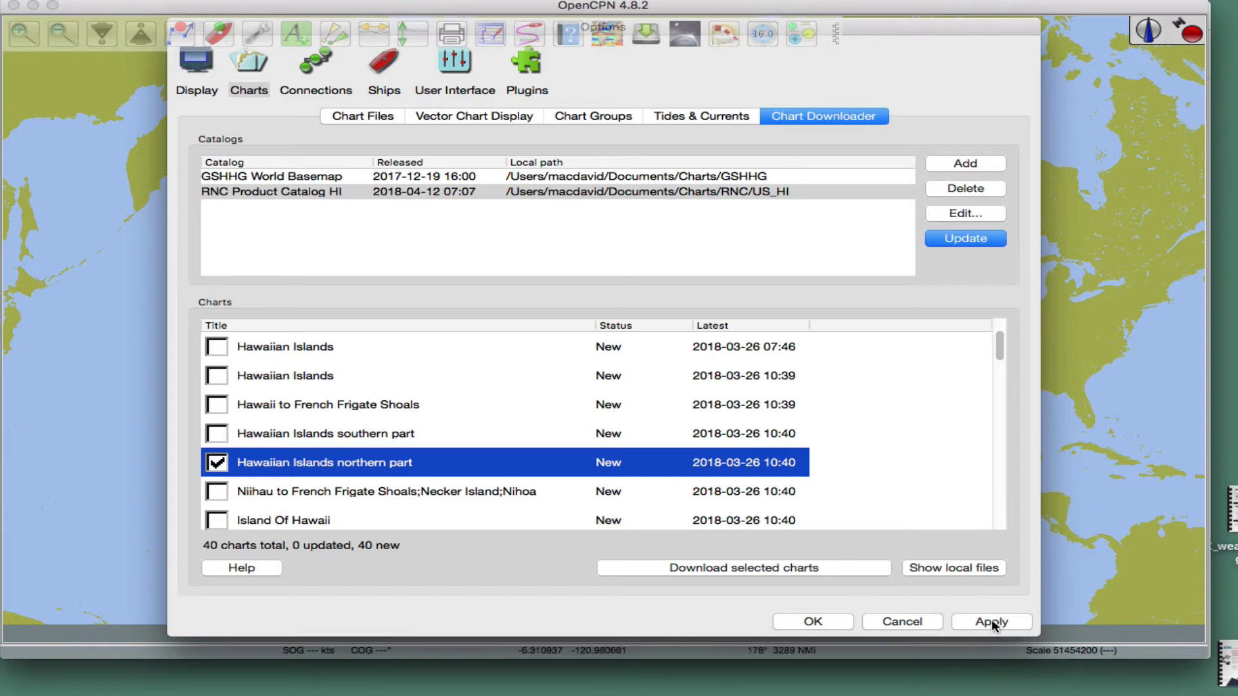
pyautogui.click(674, 569)
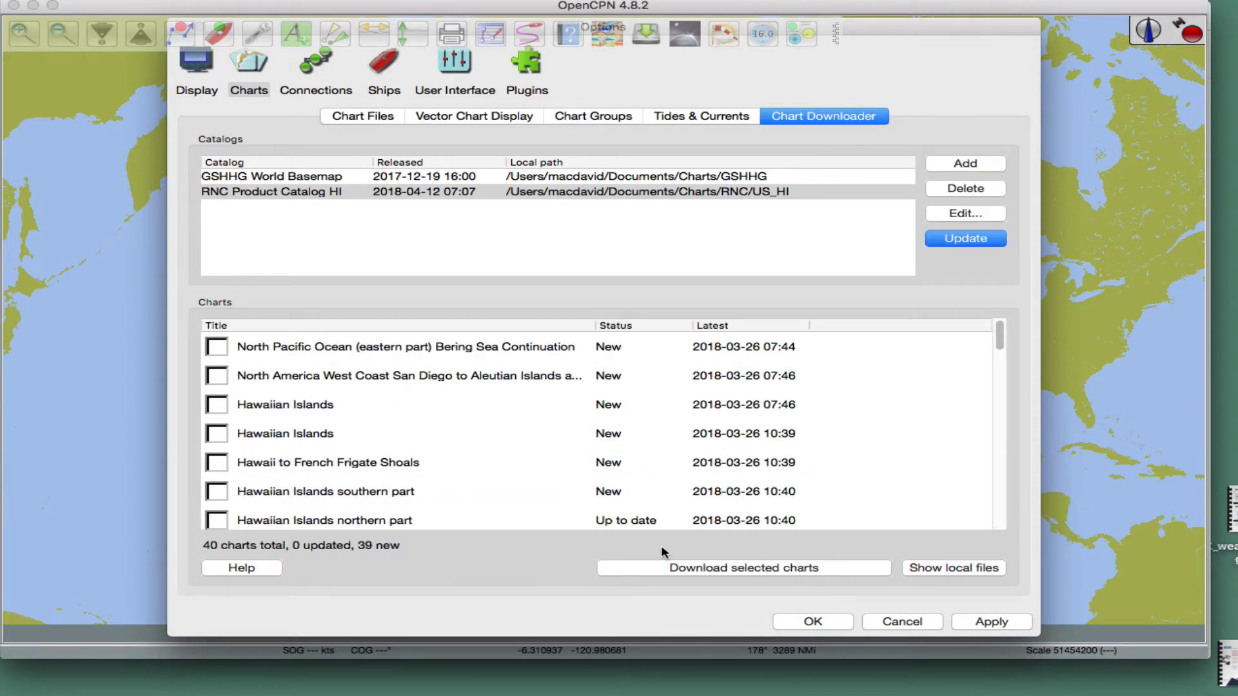
pyautogui.click(979, 623)
# Show the catalog's local files and compare the ALL-HI and US_HI folders in RNC, including the 19013 chart folder's contents
pyautogui.click(931, 567)
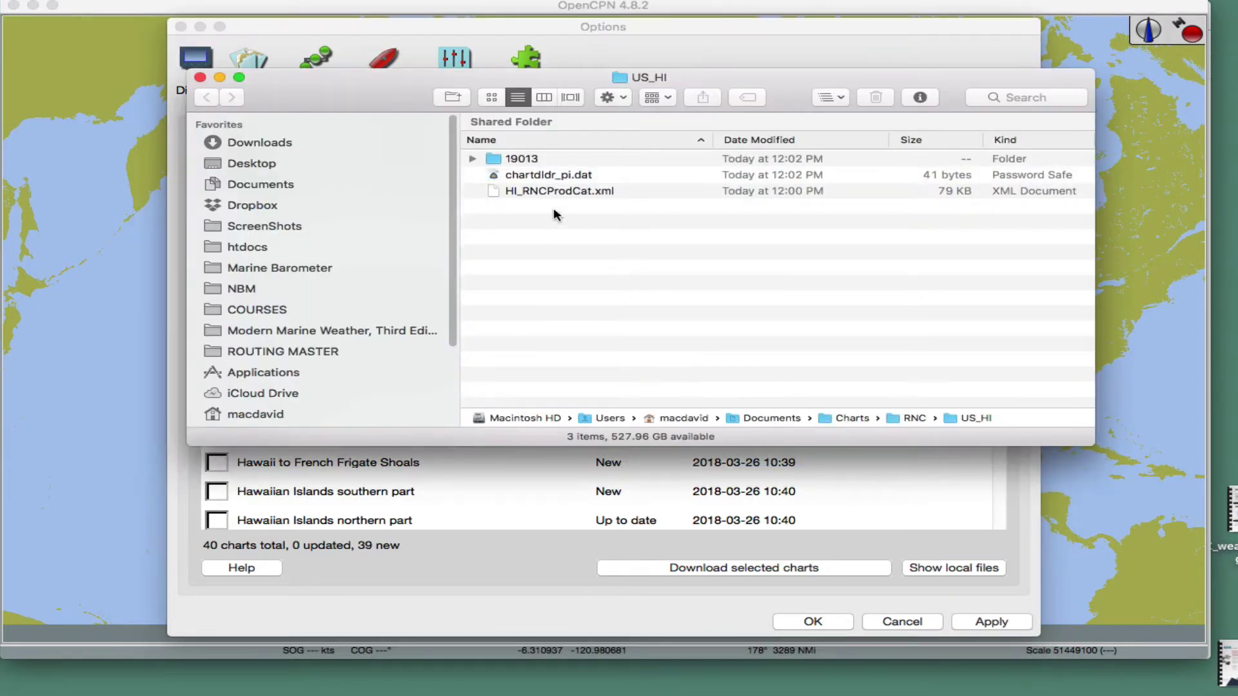
pyautogui.doubleClick(897, 418)
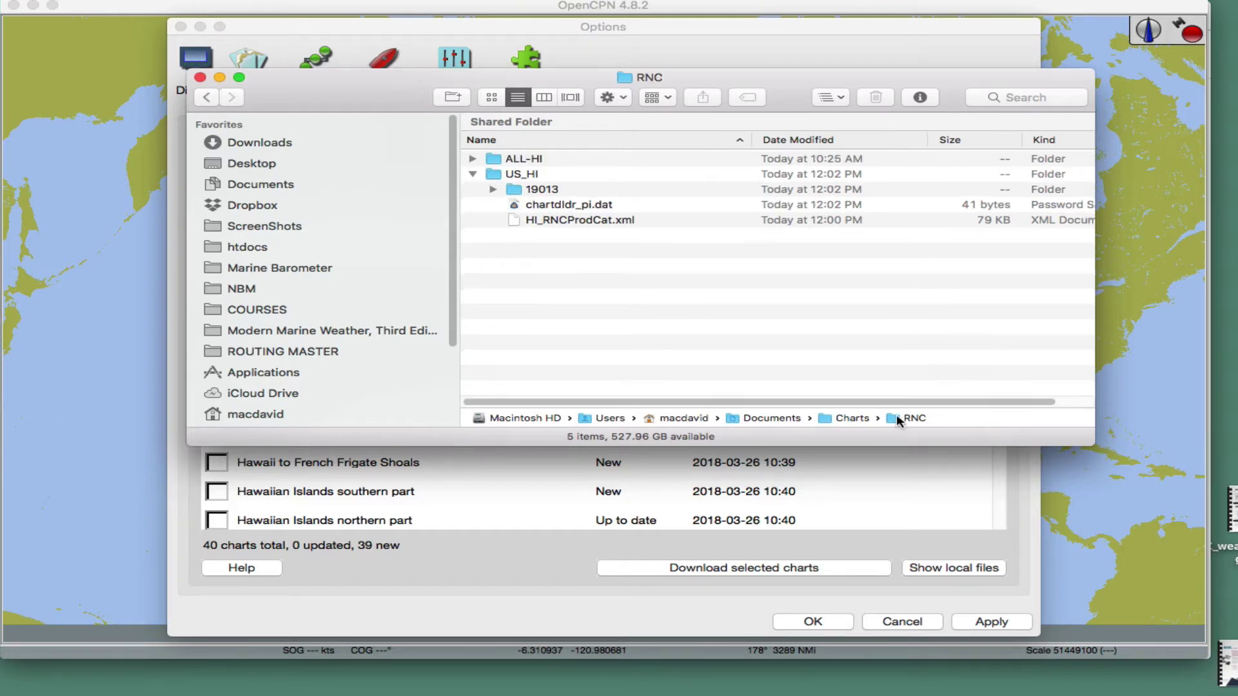
pyautogui.click(473, 174)
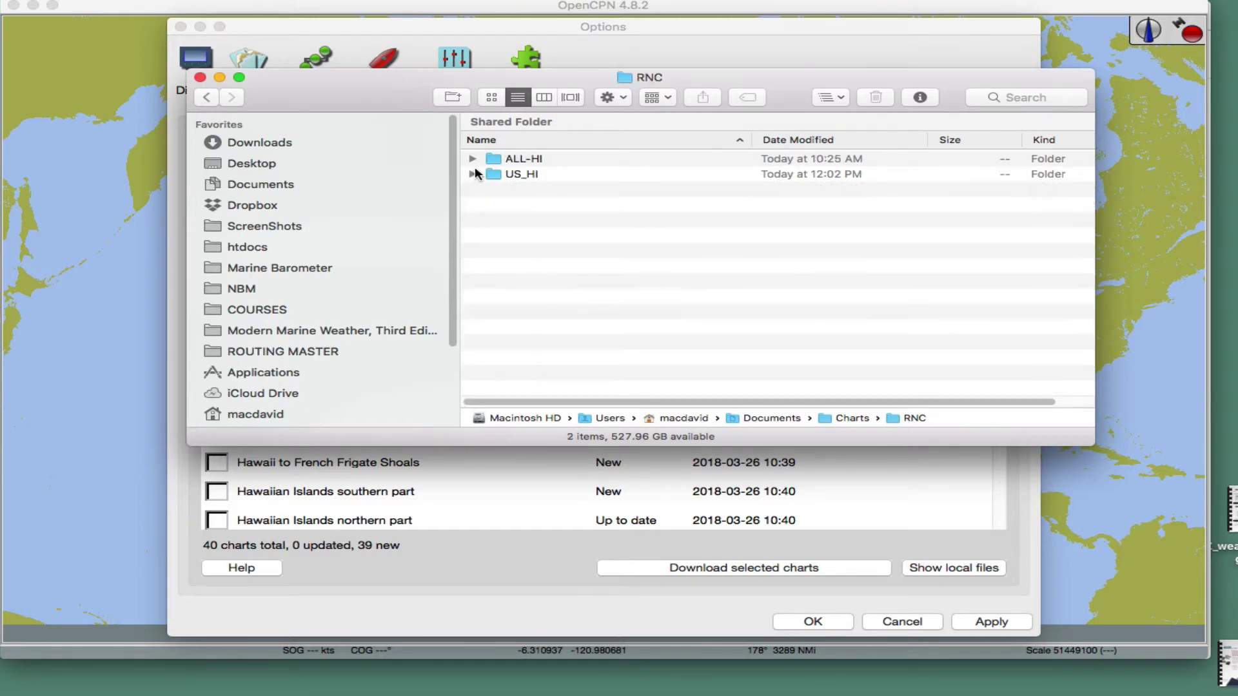
pyautogui.click(473, 160)
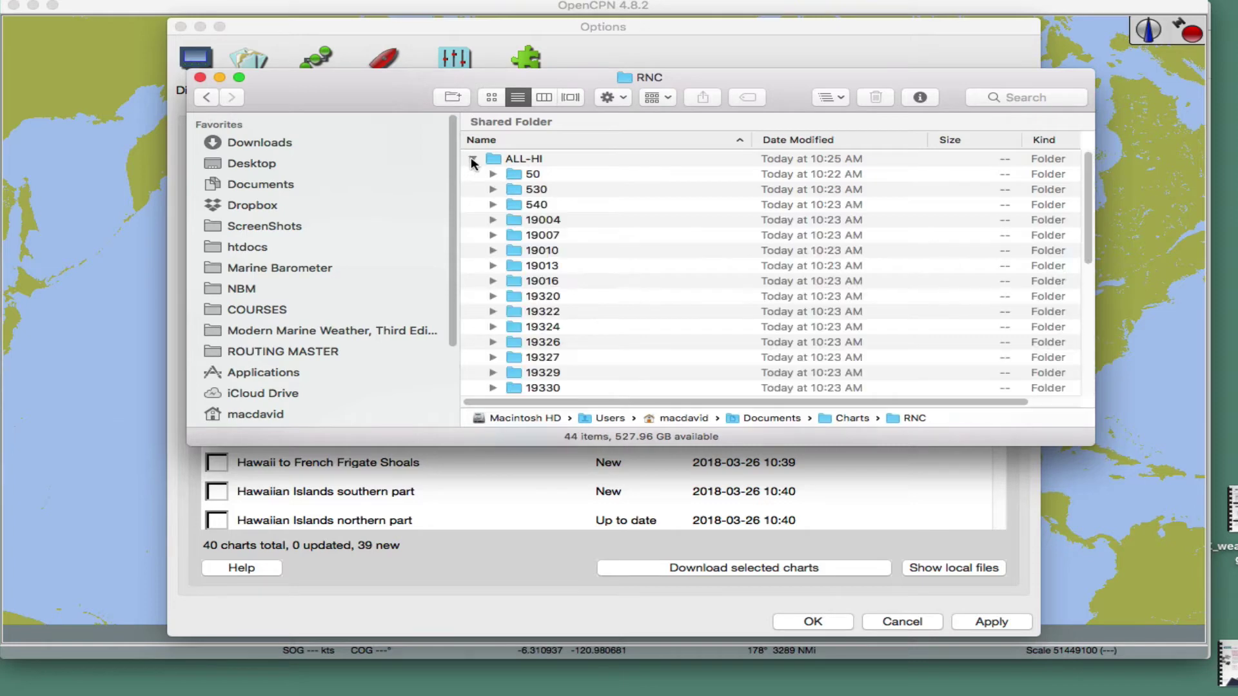
pyautogui.click(473, 160)
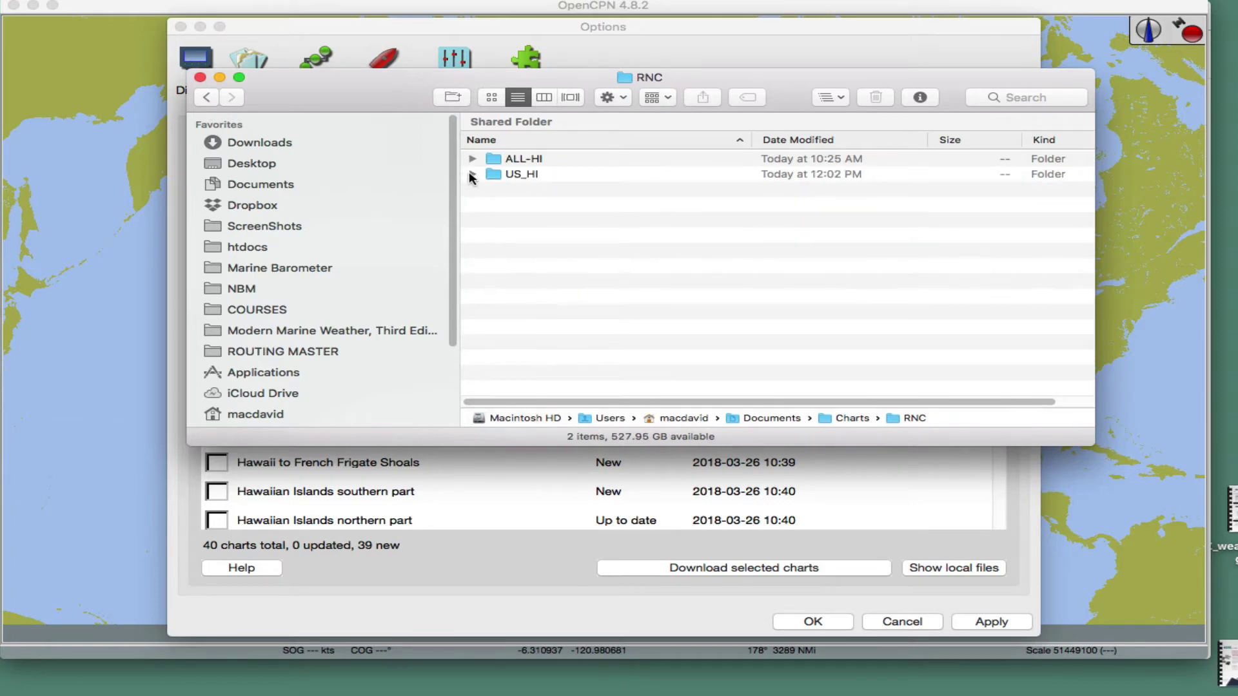
pyautogui.click(473, 175)
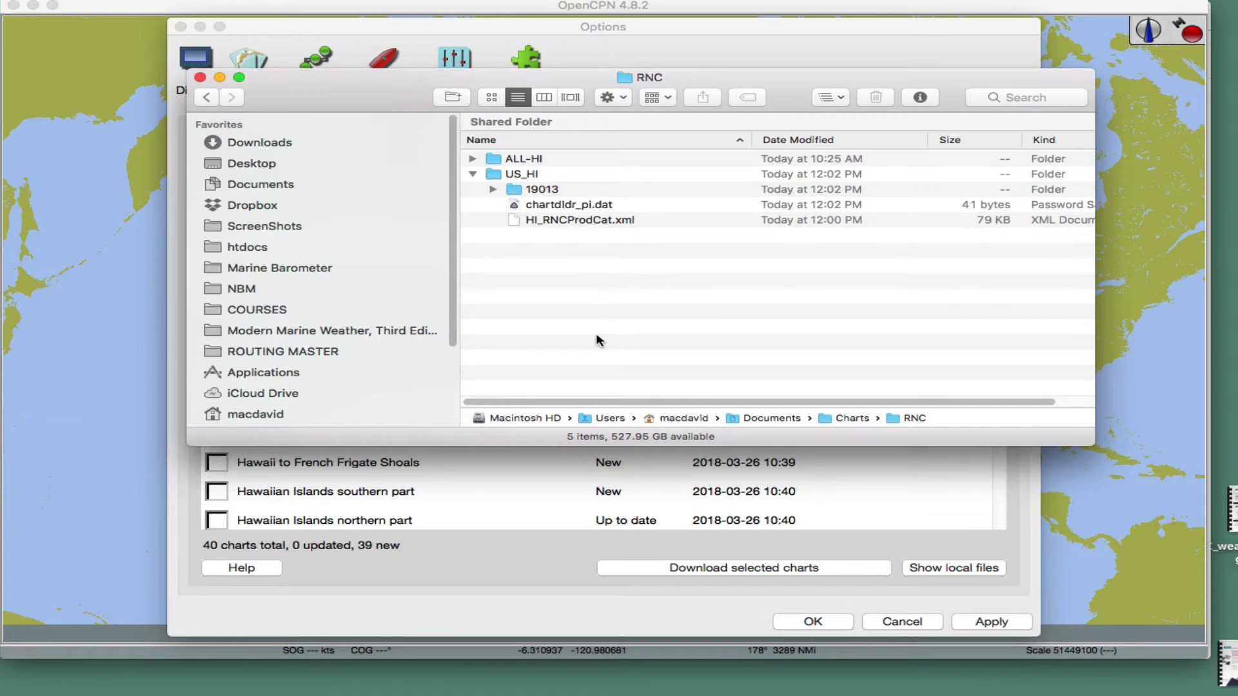
pyautogui.click(493, 188)
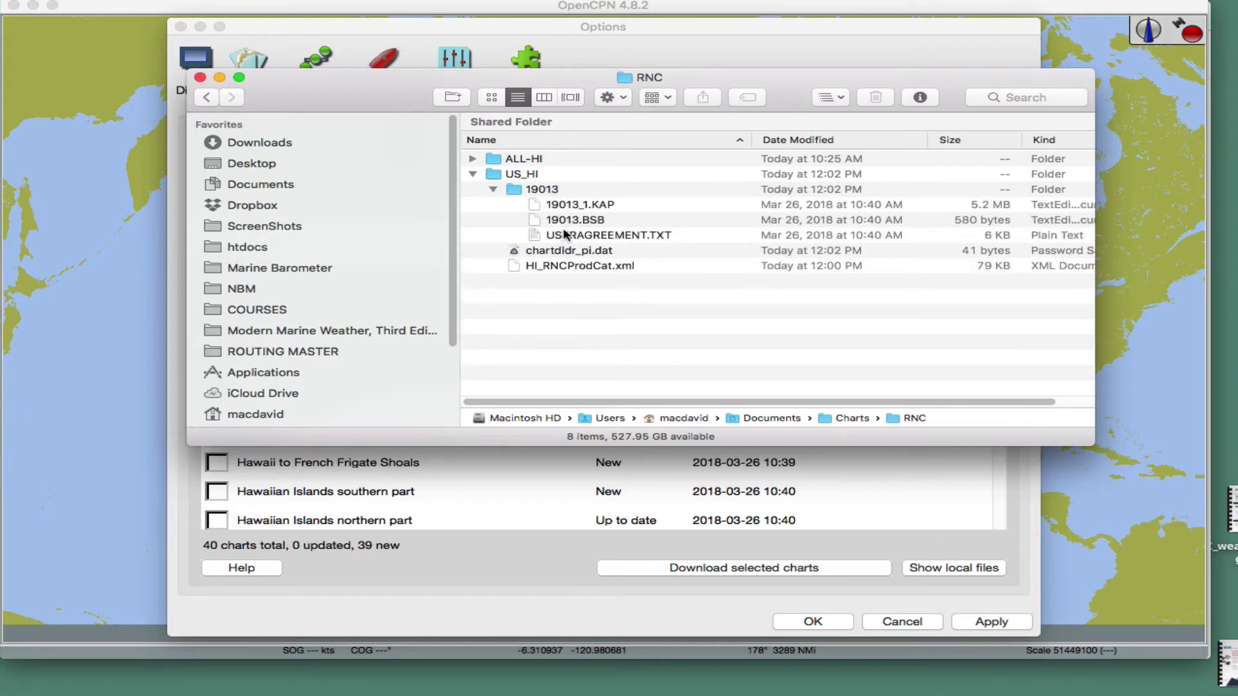
pyautogui.click(494, 188)
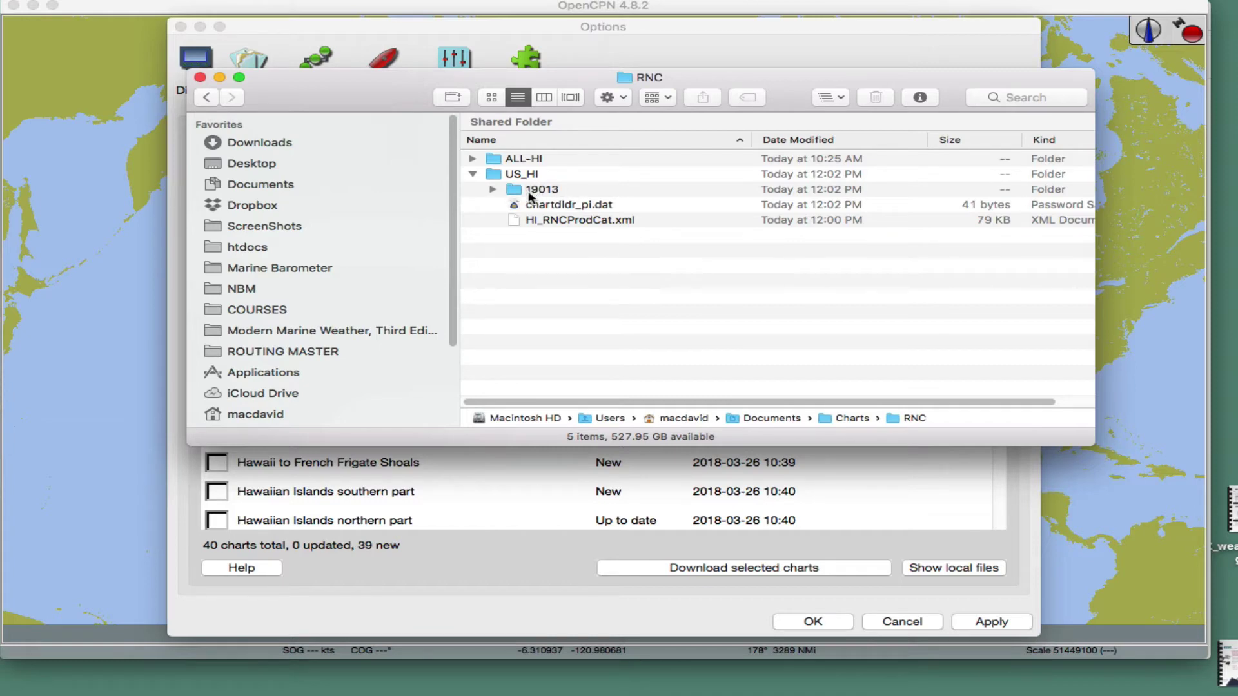
# Open 19013.BSB from the 19013 folder in TextEdit, read its chart details, and close the file
pyautogui.click(491, 188)
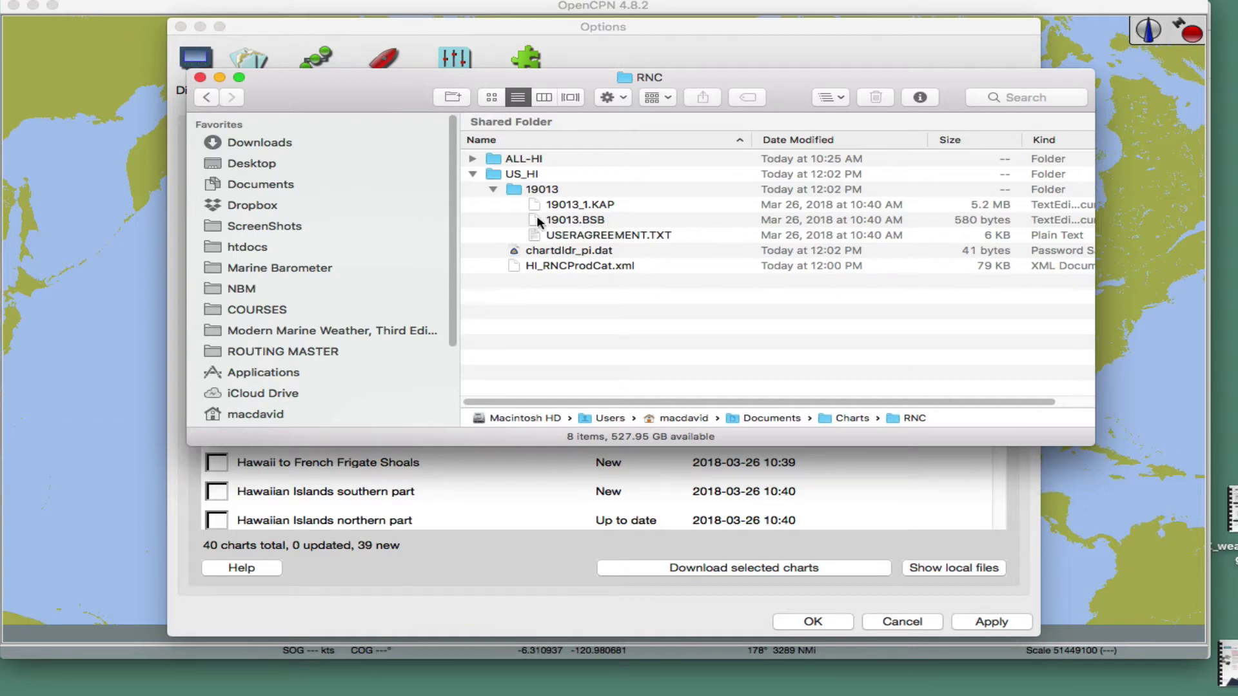
pyautogui.rightClick(584, 219)
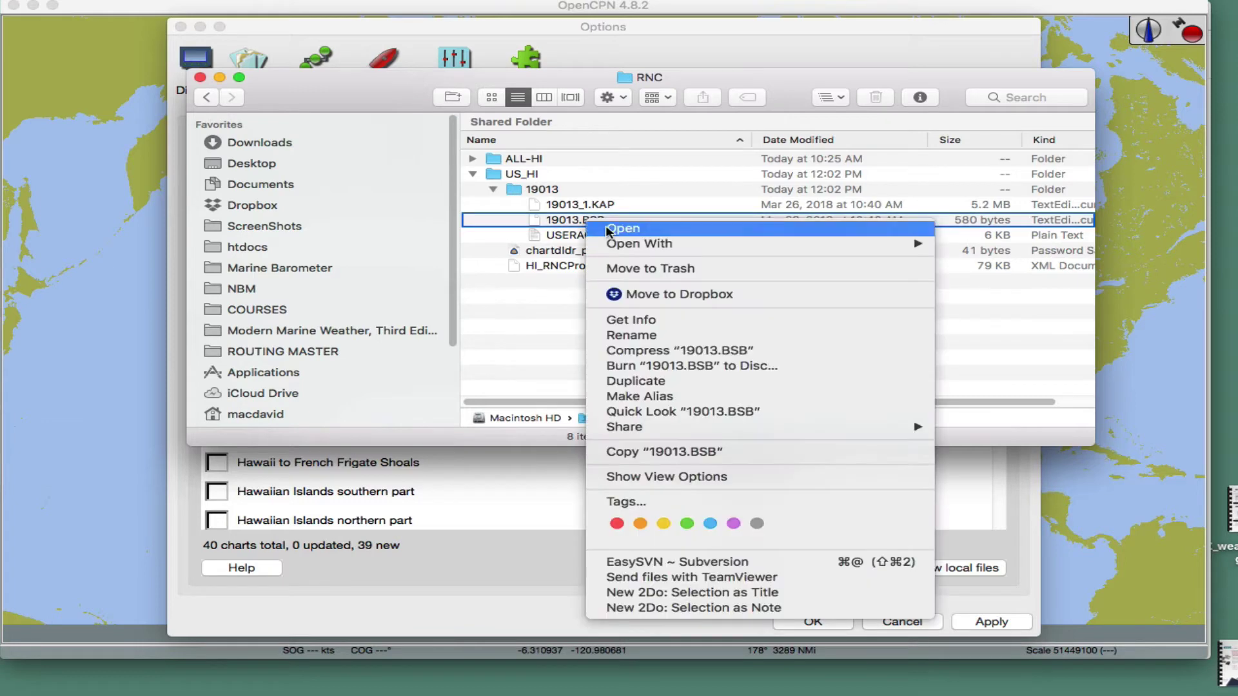
pyautogui.moveTo(644, 249)
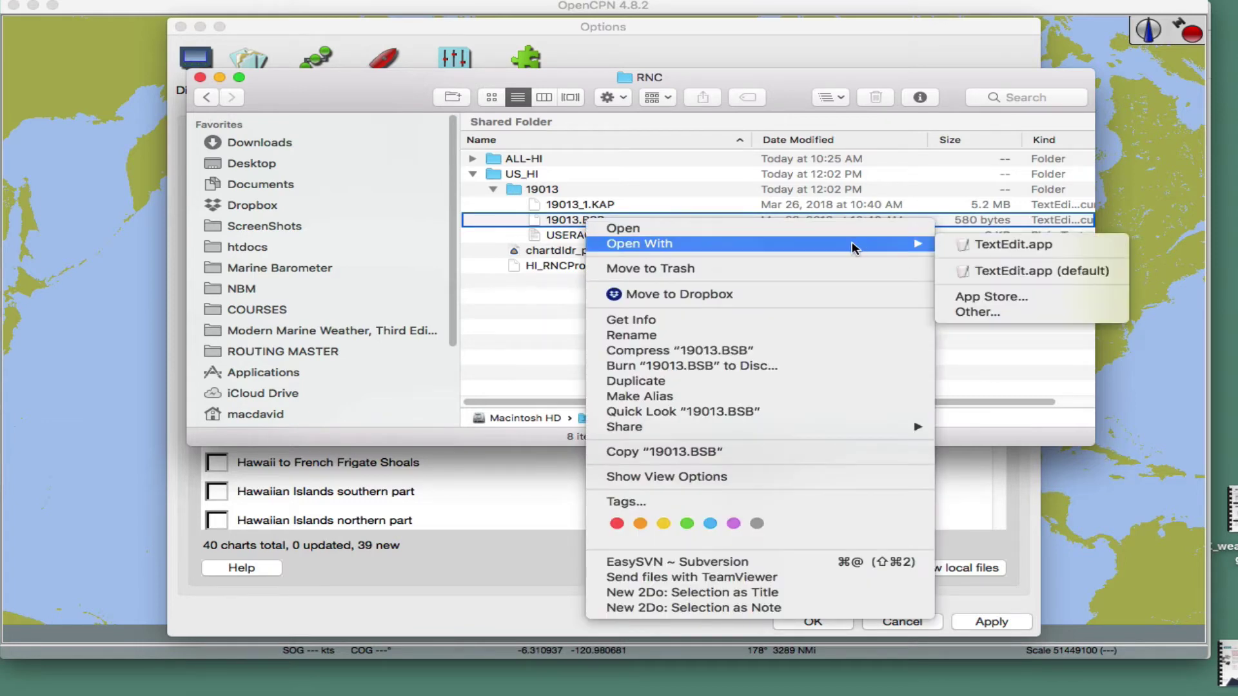
pyautogui.click(1043, 248)
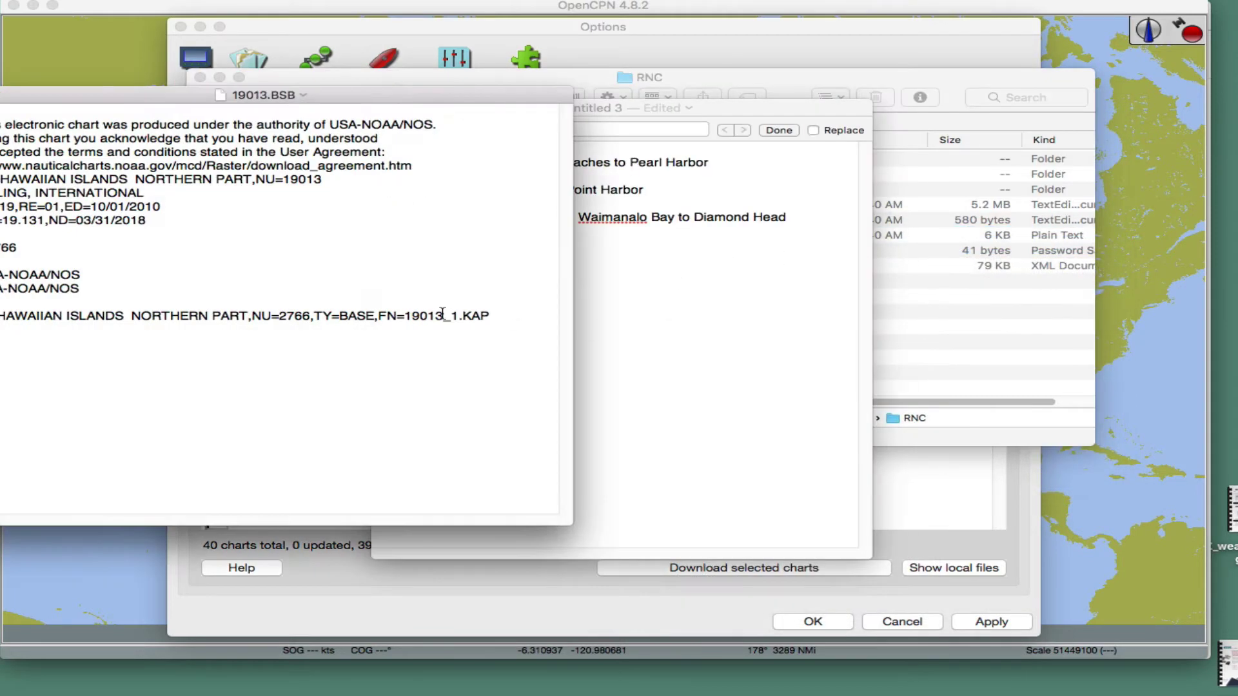
pyautogui.moveTo(366, 101); pyautogui.dragTo(796, 104)
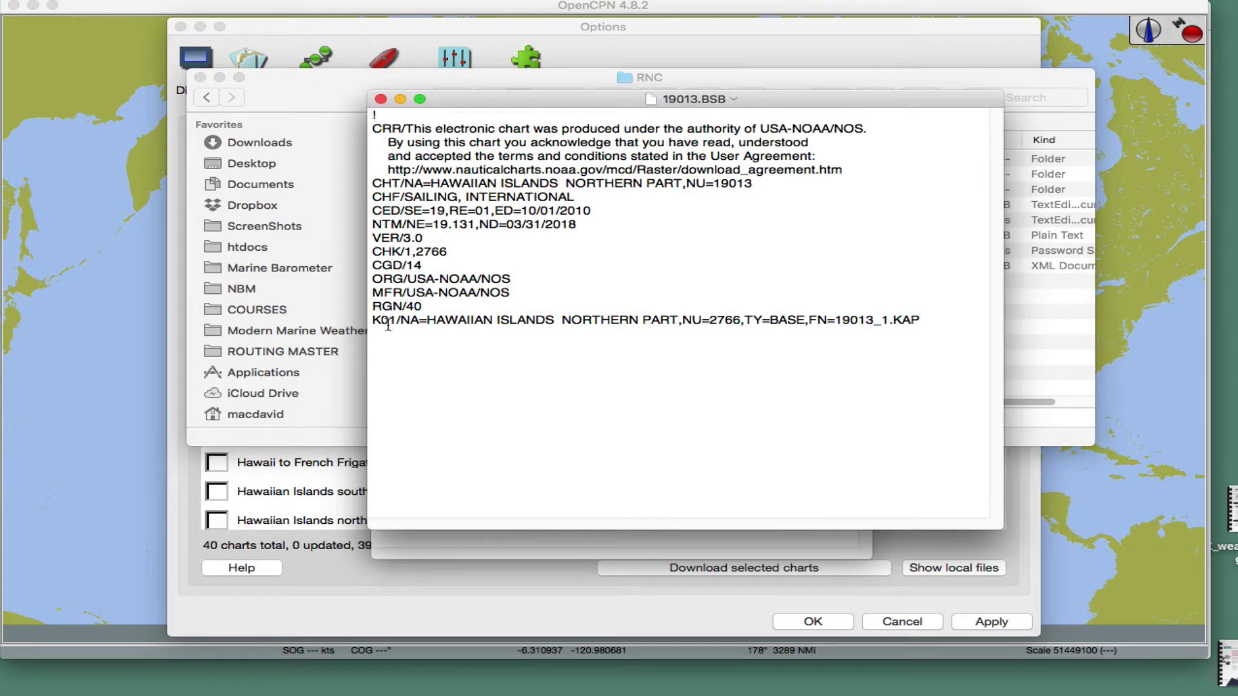
pyautogui.click(381, 98)
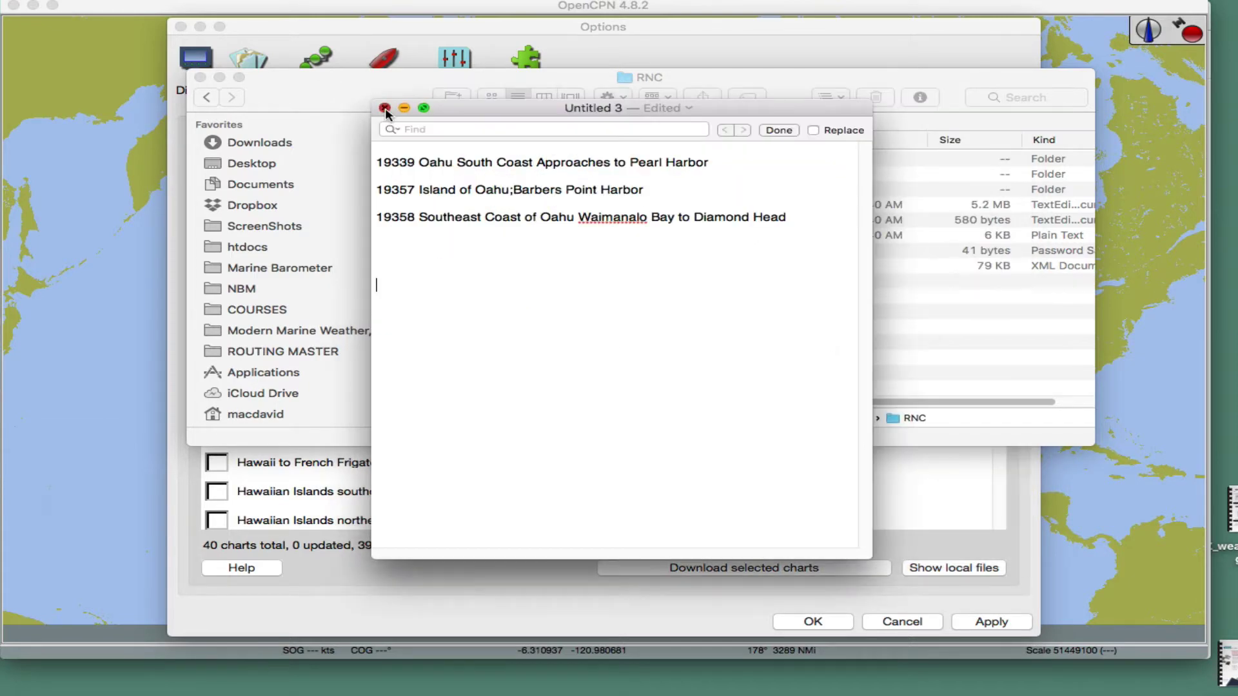
# Close the RNC folder window and minimize the Untitled 3 note without saving or deleting it
pyautogui.click(385, 108)
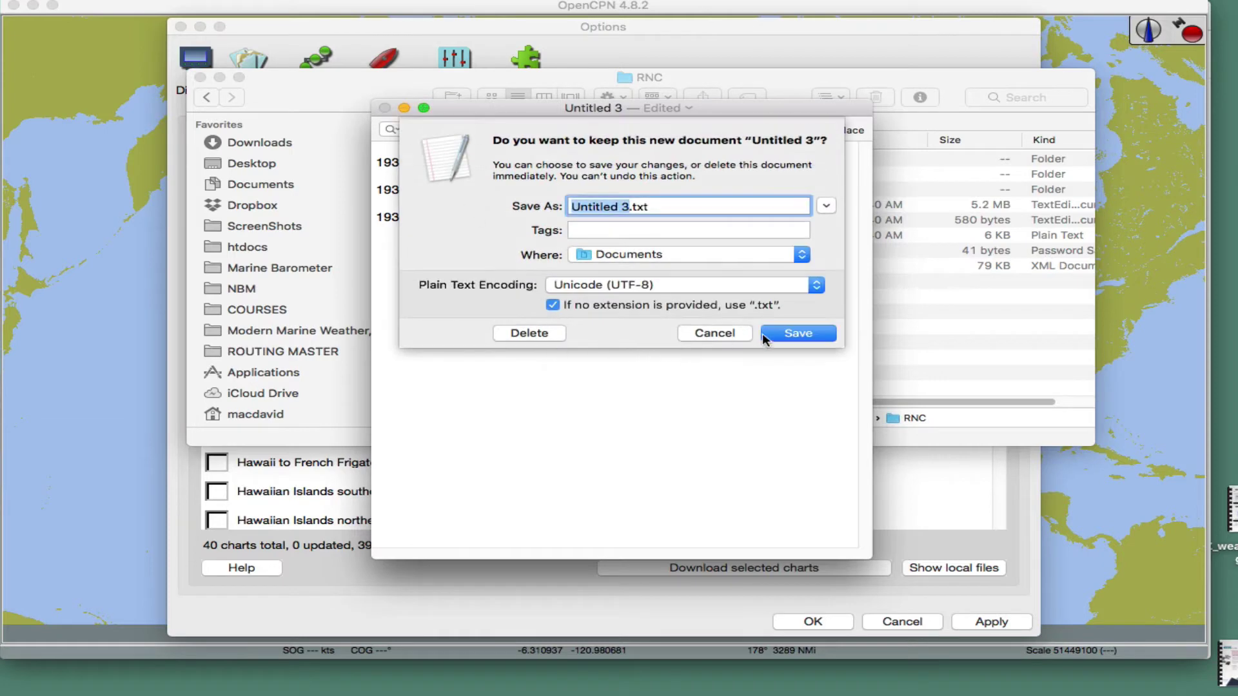
pyautogui.click(715, 333)
pyautogui.click(283, 96)
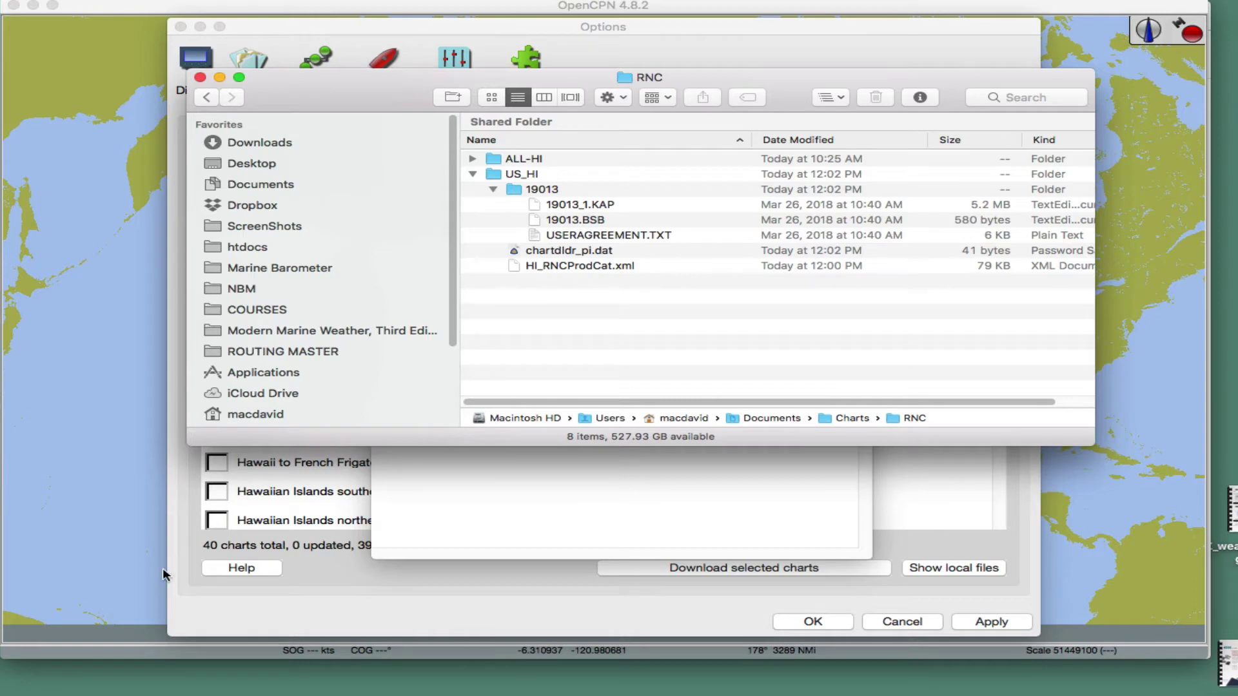
pyautogui.click(493, 189)
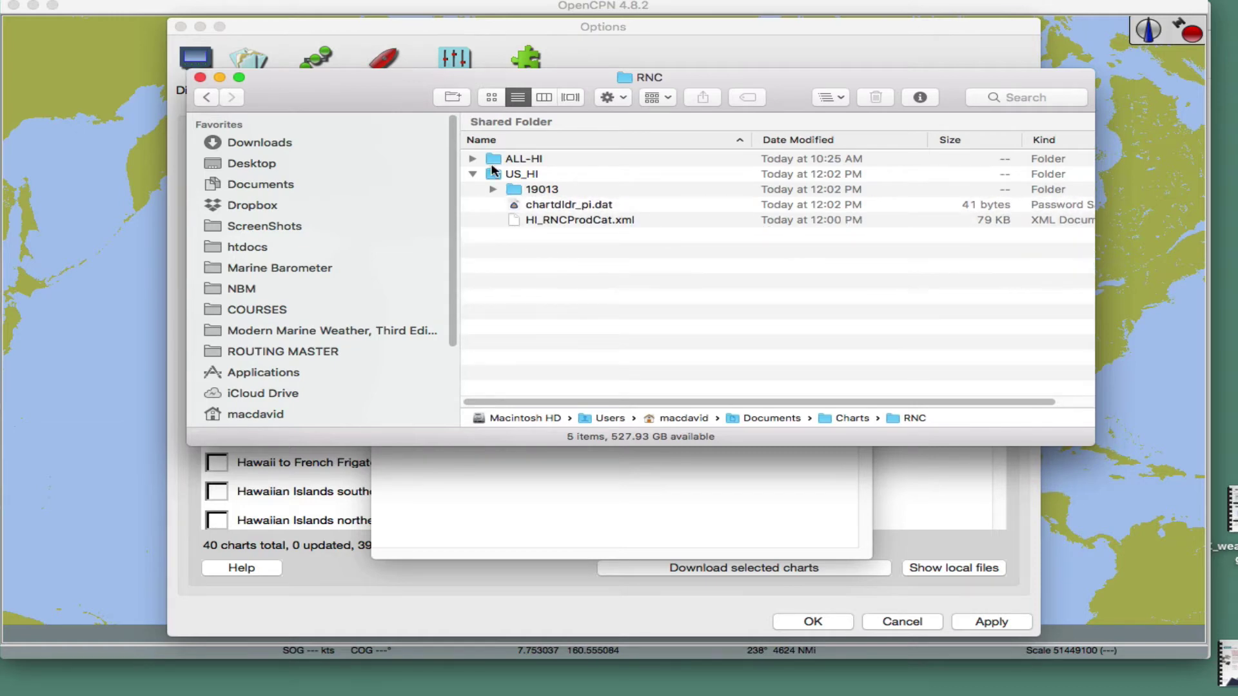
pyautogui.click(199, 77)
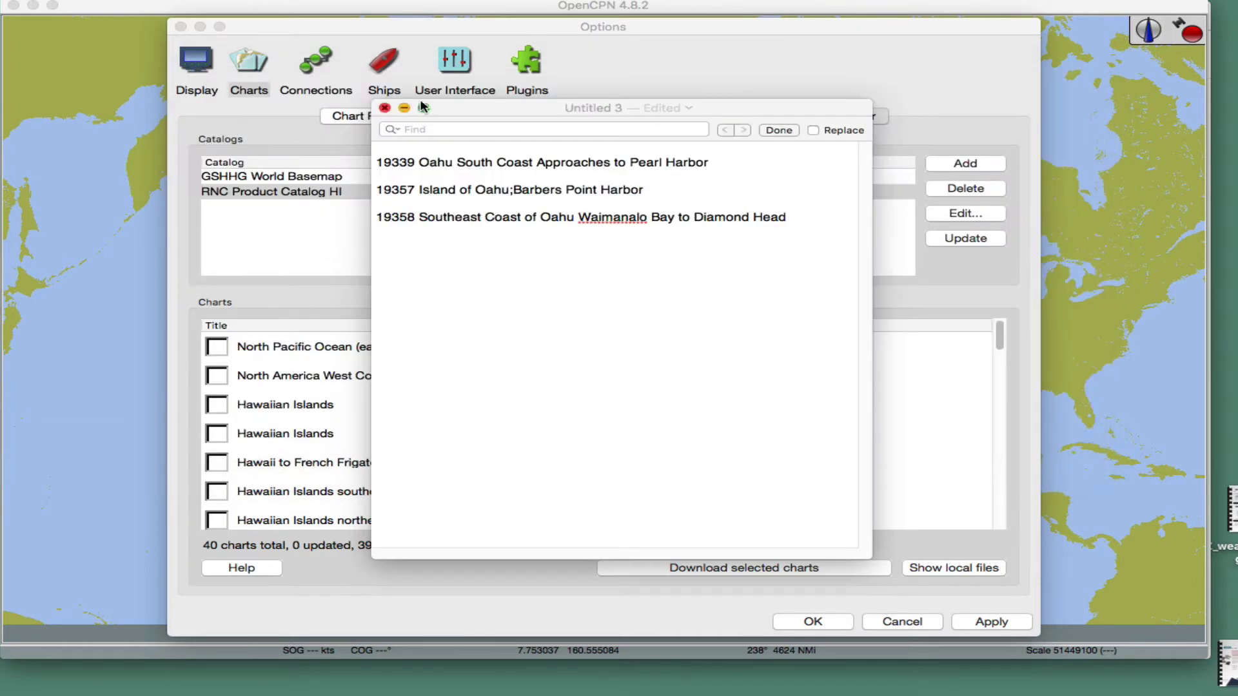
pyautogui.click(401, 109)
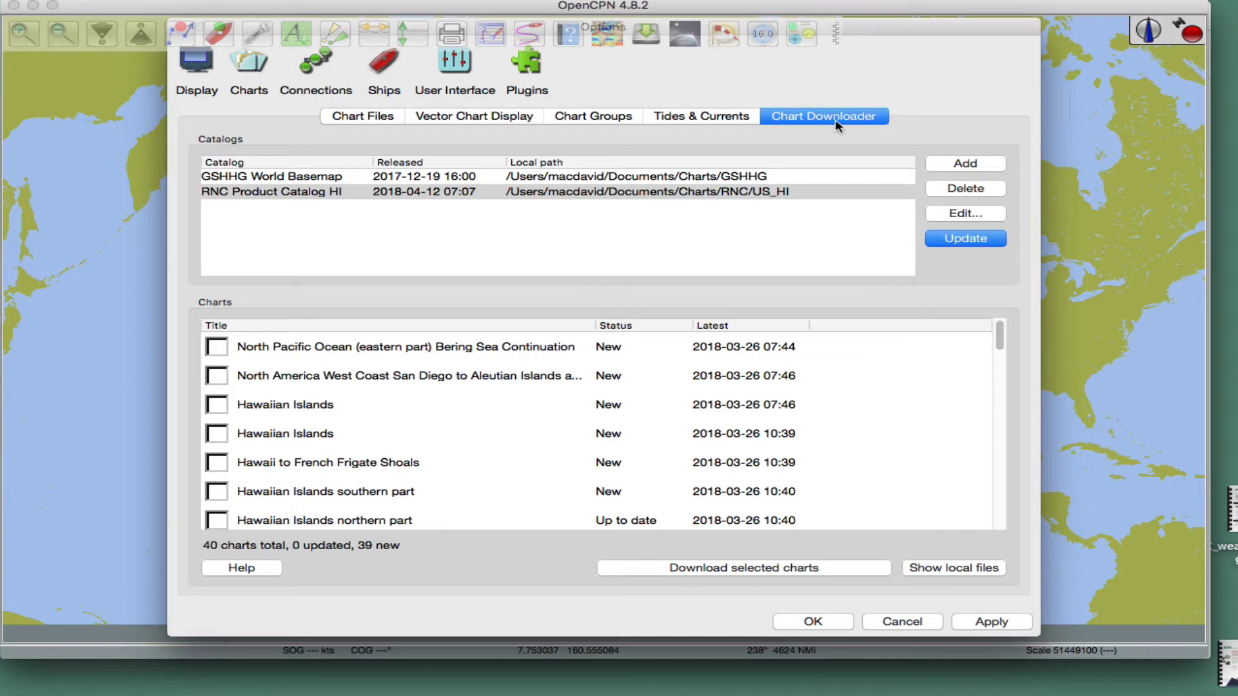
# Review the directories listed for chart files, and switch to Chrome with the OpenCPN Chart Manual Install page
pyautogui.click(361, 118)
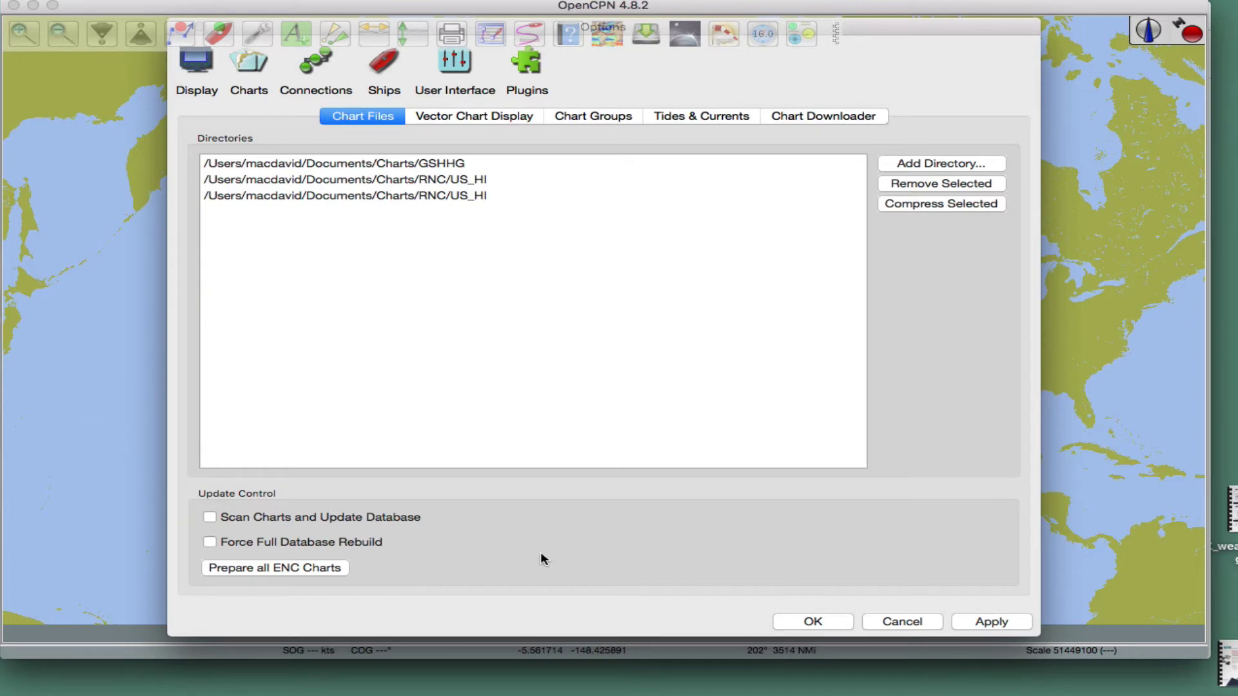
pyautogui.press('super+Tab')
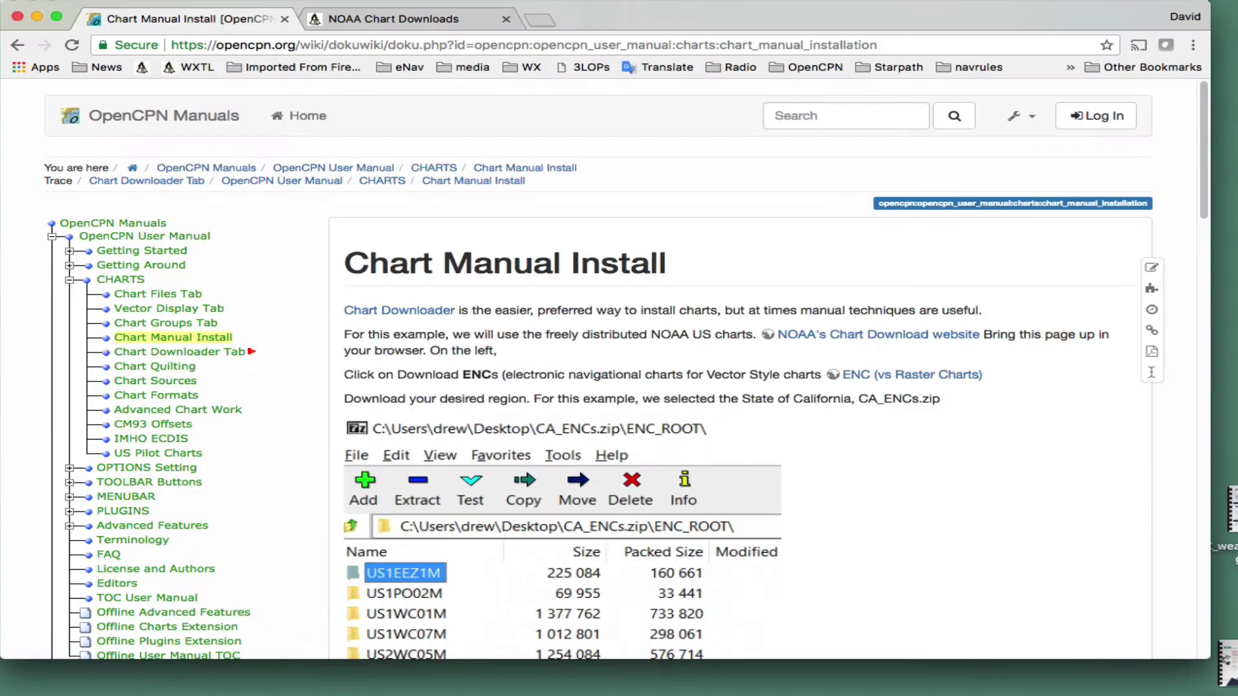
# Switch to the NOAA Chart Downloads page and open the interactive chart viewer
pyautogui.click(358, 19)
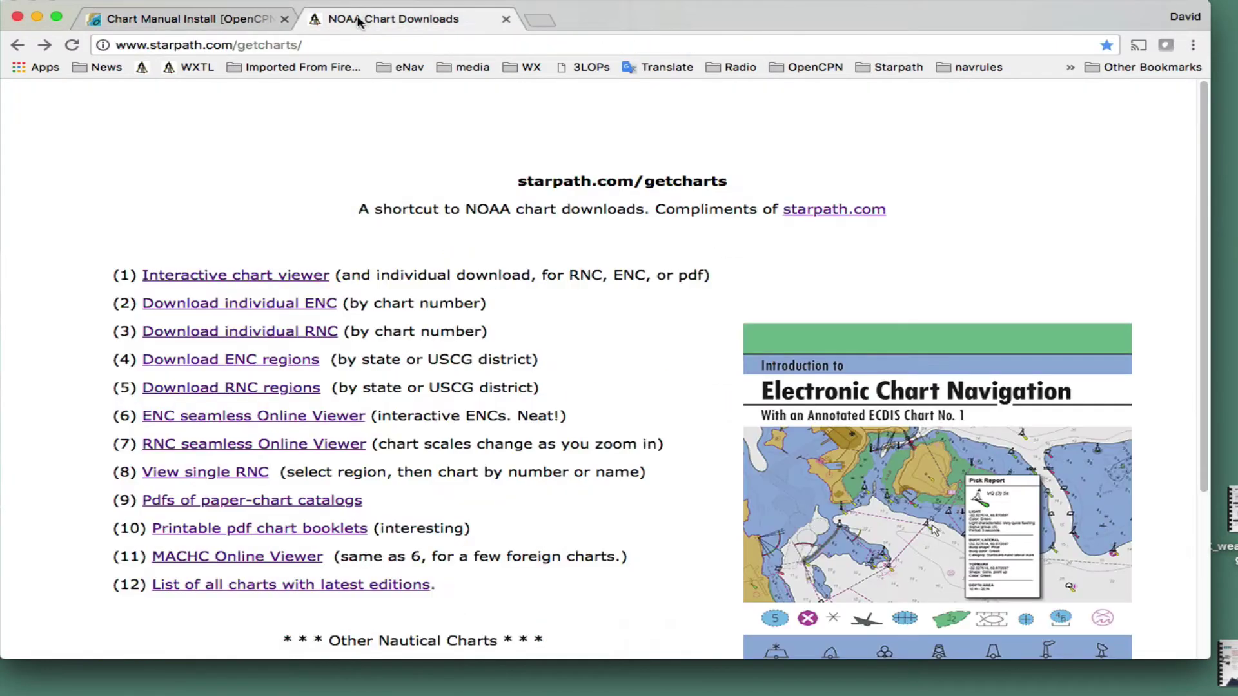
pyautogui.scroll(-2, 616, 363)
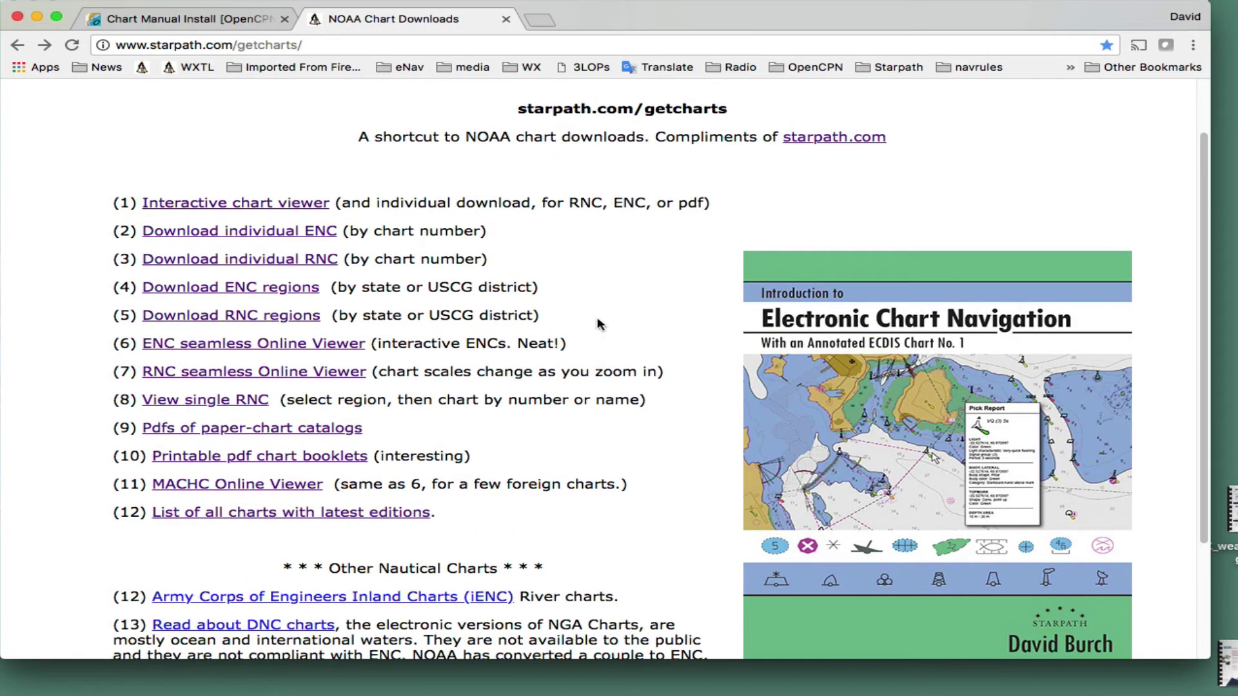
pyautogui.moveTo(518, 108); pyautogui.dragTo(782, 118)
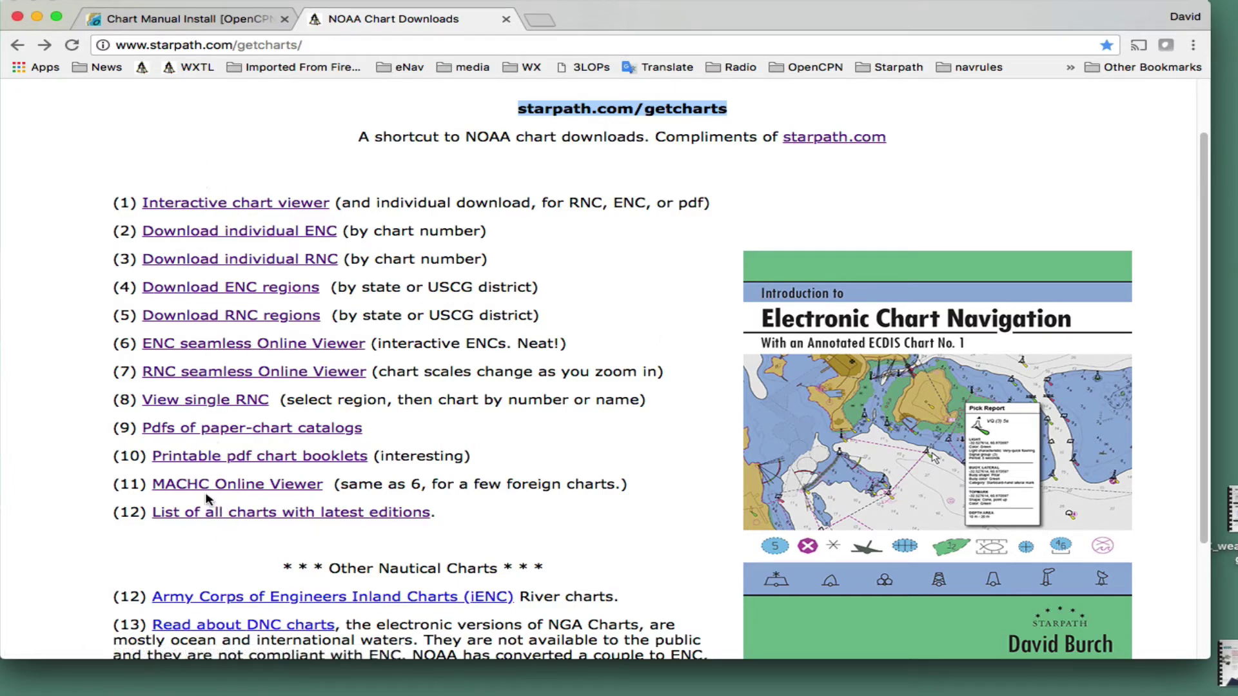
pyautogui.click(196, 205)
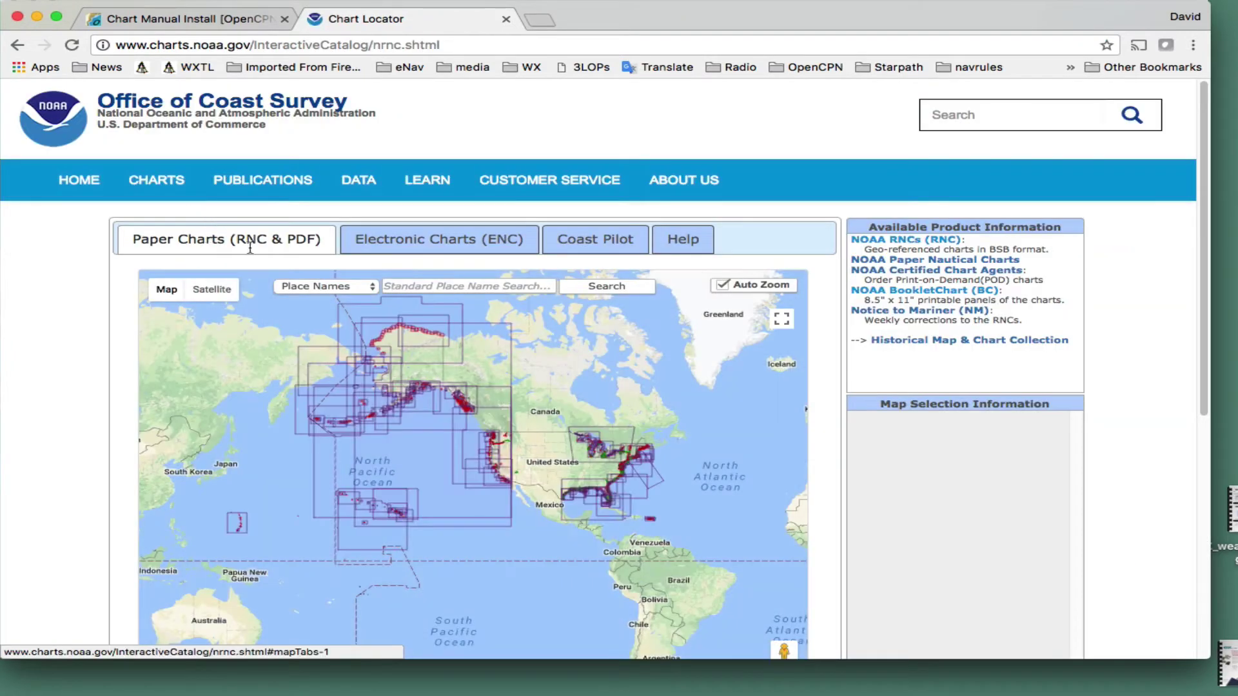
pyautogui.scroll(-2, 738, 452)
pyautogui.scroll(2, 735, 454)
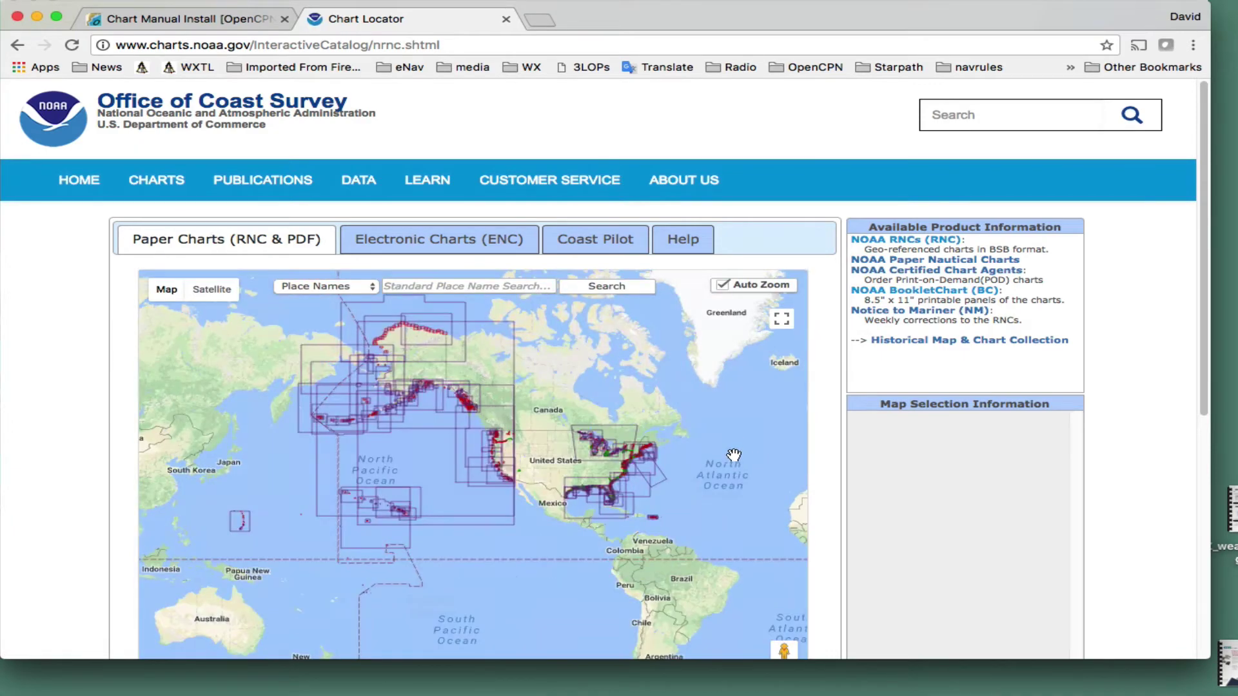
# Locate Hawaii on the paper charts map and show the details of charts 19004, 19010 and 19007
pyautogui.moveTo(430, 522); pyautogui.dragTo(620, 415)
pyautogui.scroll(1, 623, 413)
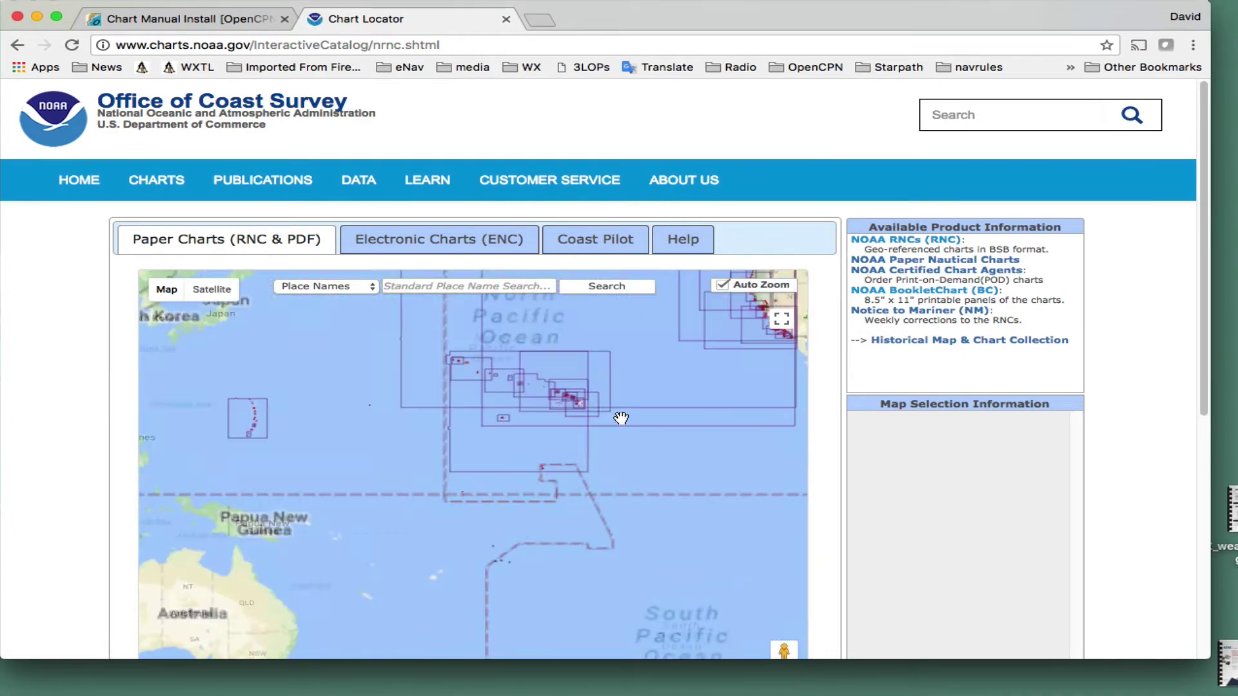
pyautogui.scroll(2, 621, 418)
pyautogui.scroll(1, 630, 558)
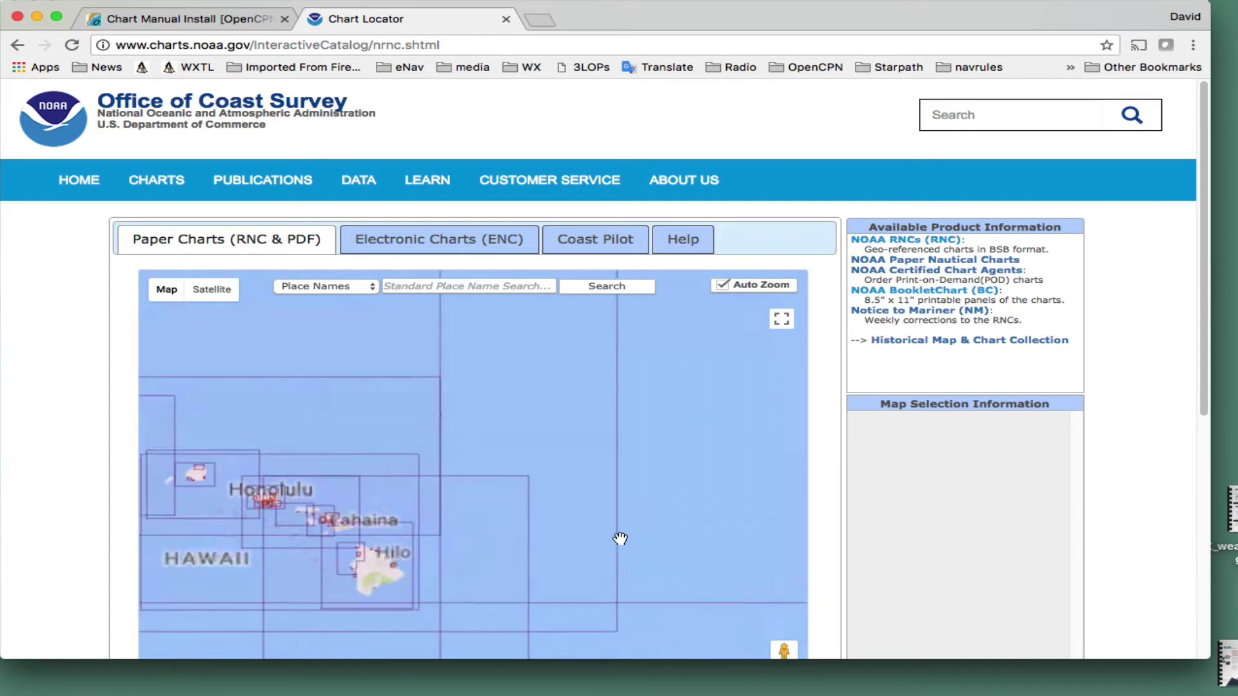
pyautogui.scroll(1, 729, 378)
pyautogui.moveTo(318, 564); pyautogui.dragTo(679, 454)
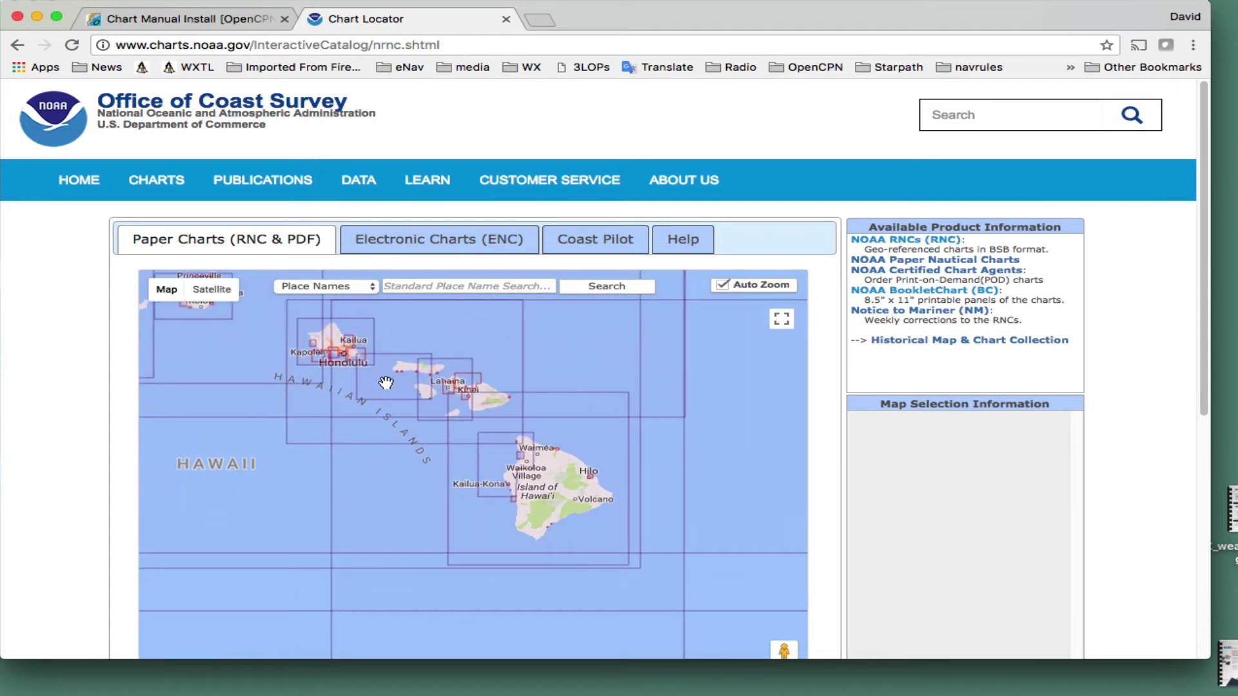
pyautogui.click(405, 463)
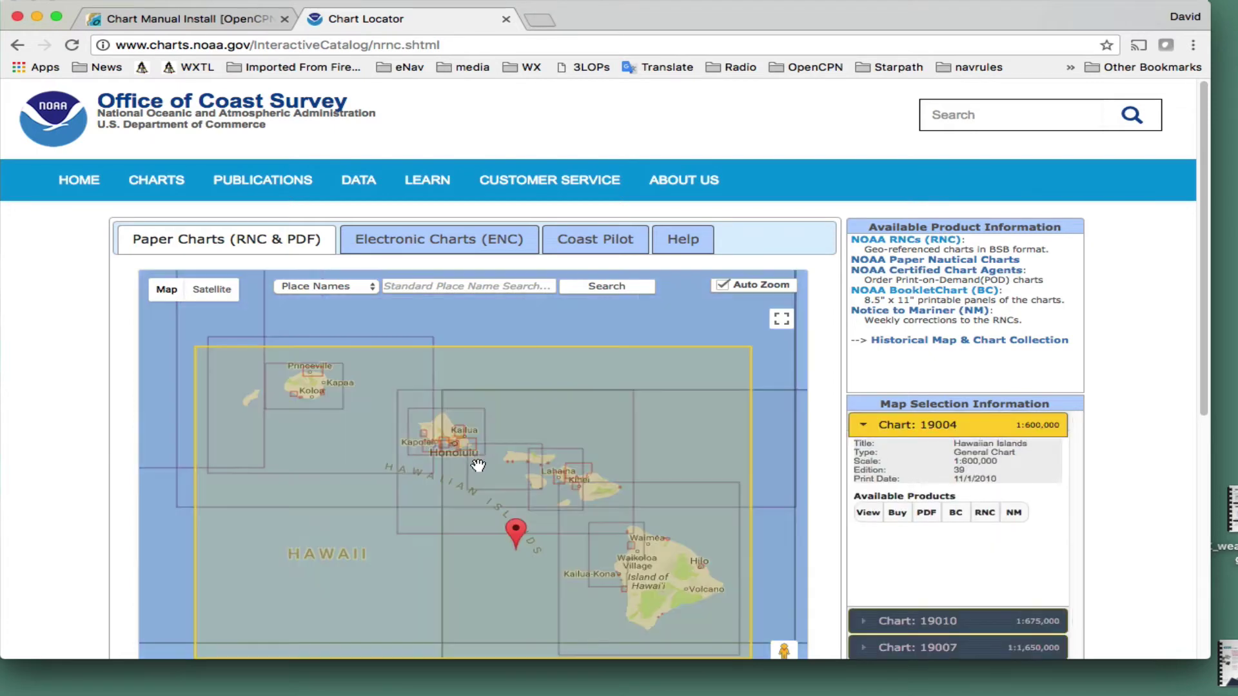
pyautogui.click(541, 616)
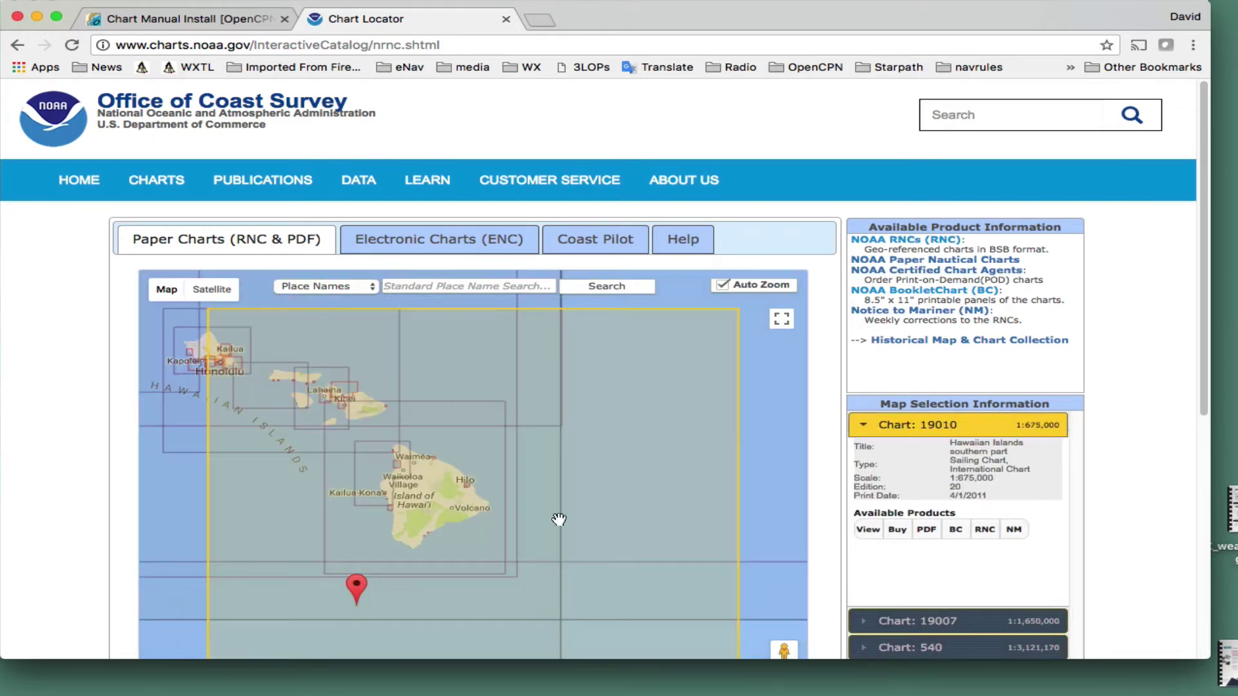
pyautogui.click(763, 445)
# Select harbor chart 19358 off the southeast coast of Oahu and show its available products
pyautogui.scroll(3, 570, 497)
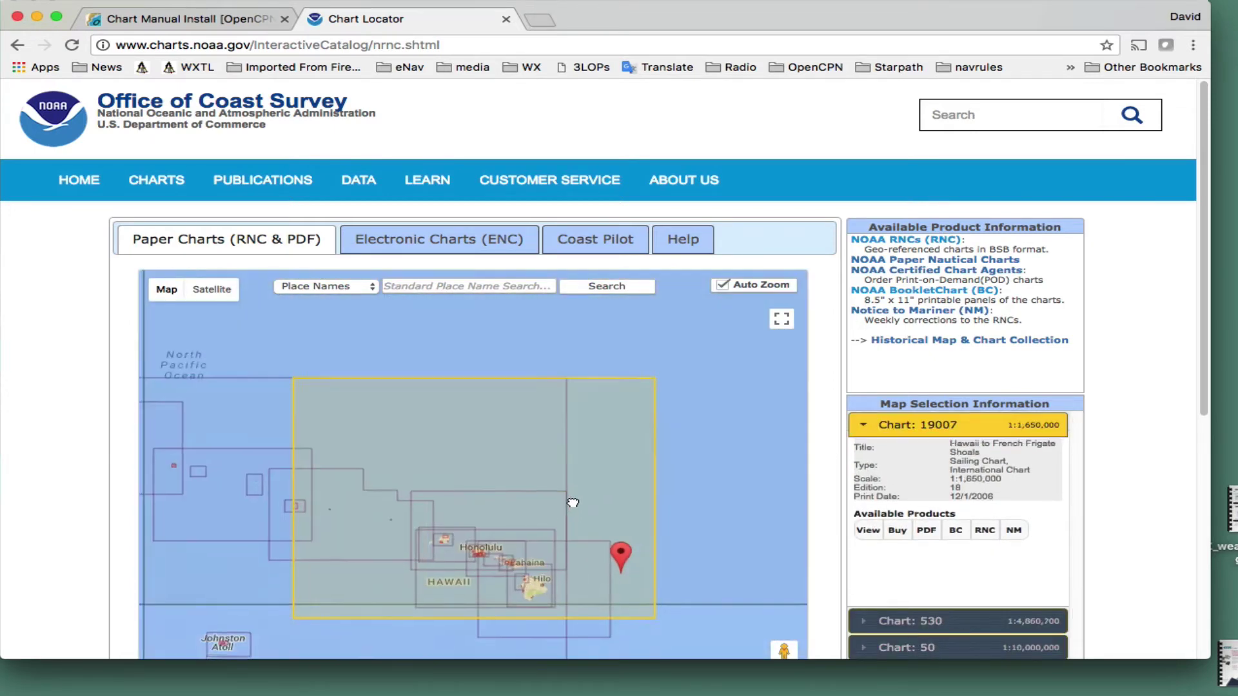
pyautogui.scroll(2, 545, 475)
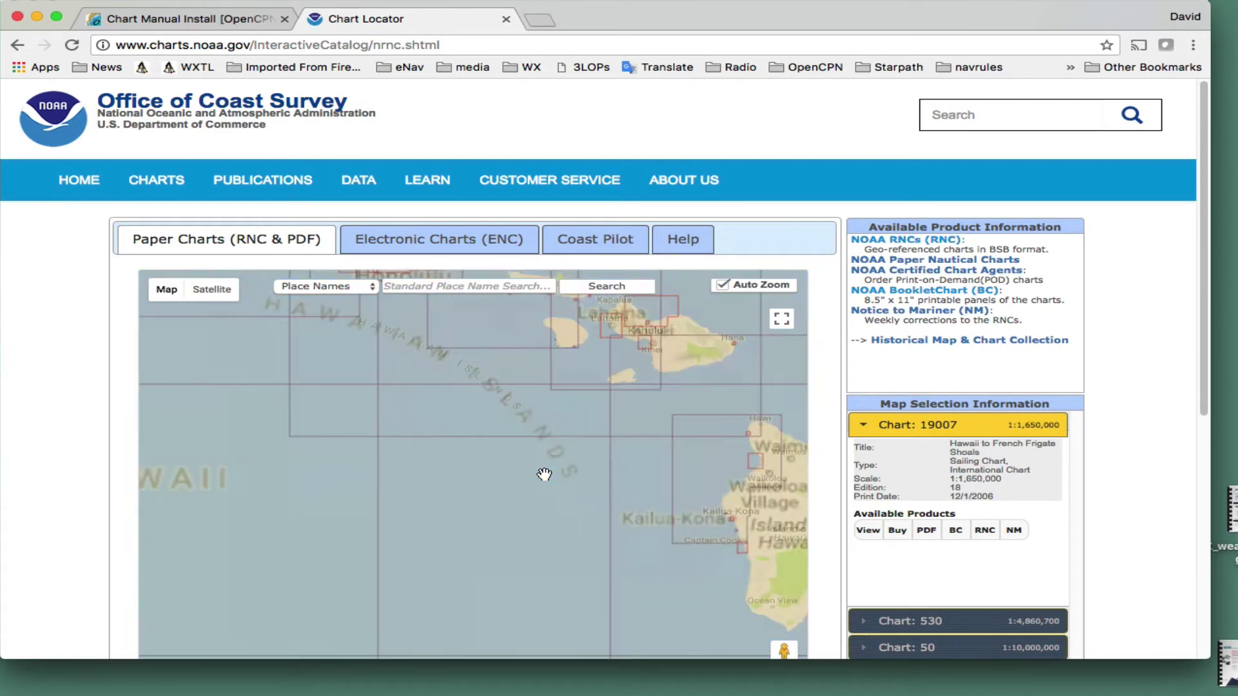
pyautogui.moveTo(403, 509); pyautogui.dragTo(519, 511)
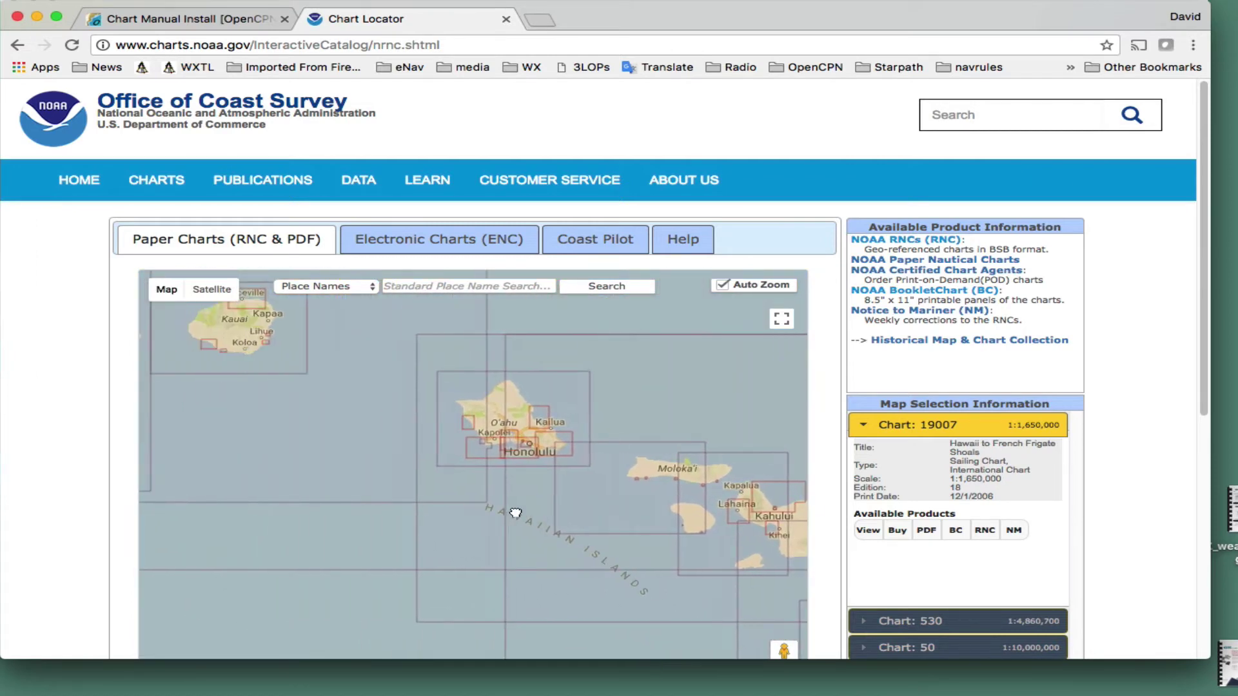
pyautogui.click(566, 436)
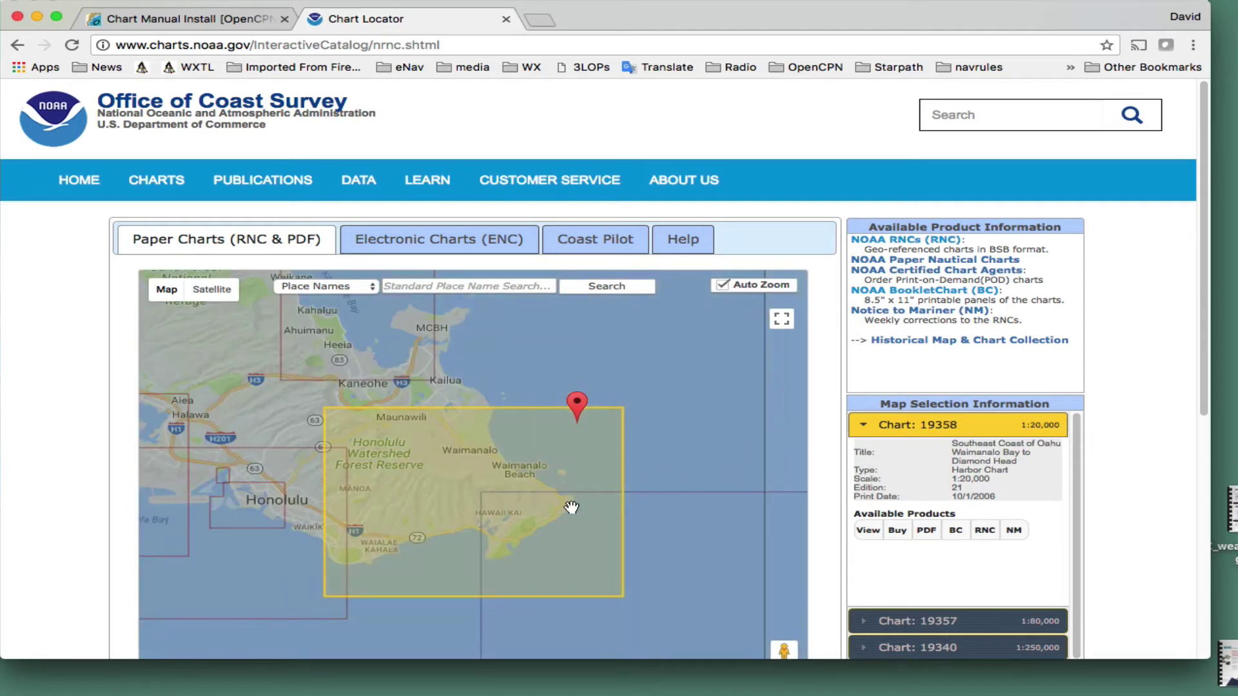
pyautogui.moveTo(1201, 362); pyautogui.dragTo(1190, 462)
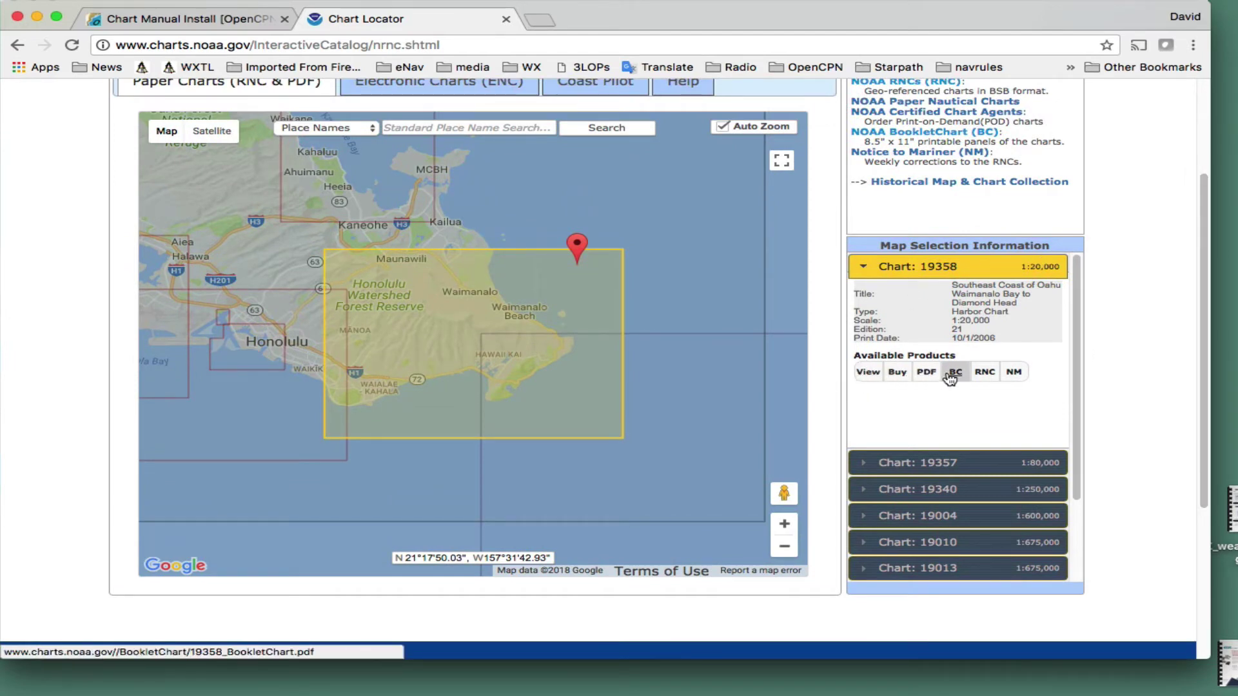
# Download the RNC version of chart 19358, accepting the user agreement, save 19358.zip to Downloads, and extract it
pyautogui.click(987, 373)
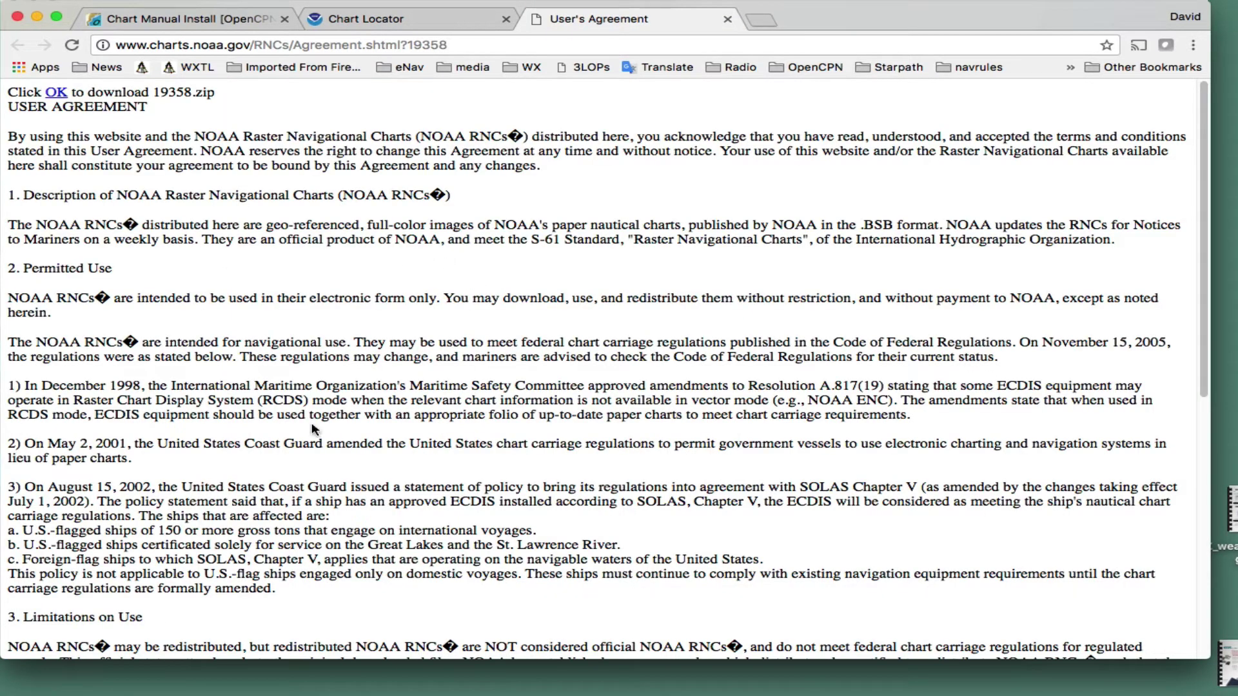
pyautogui.scroll(-5, 316, 413)
pyautogui.scroll(5, 316, 408)
pyautogui.click(56, 93)
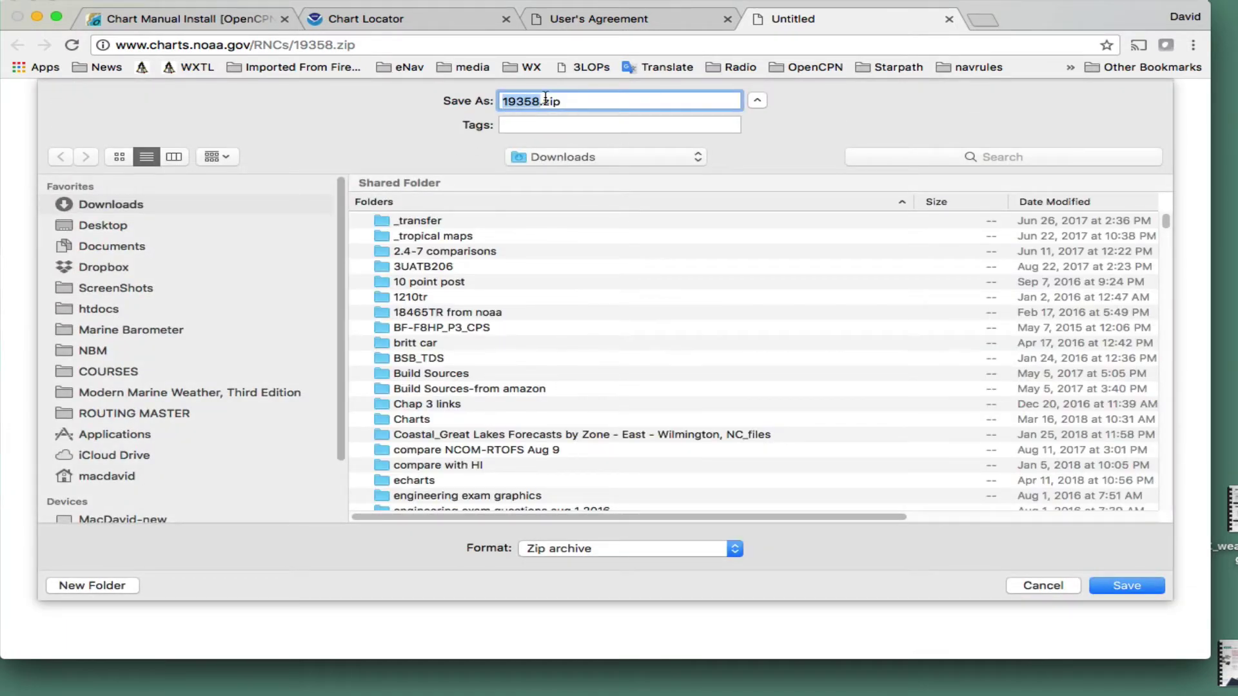
pyautogui.click(1125, 585)
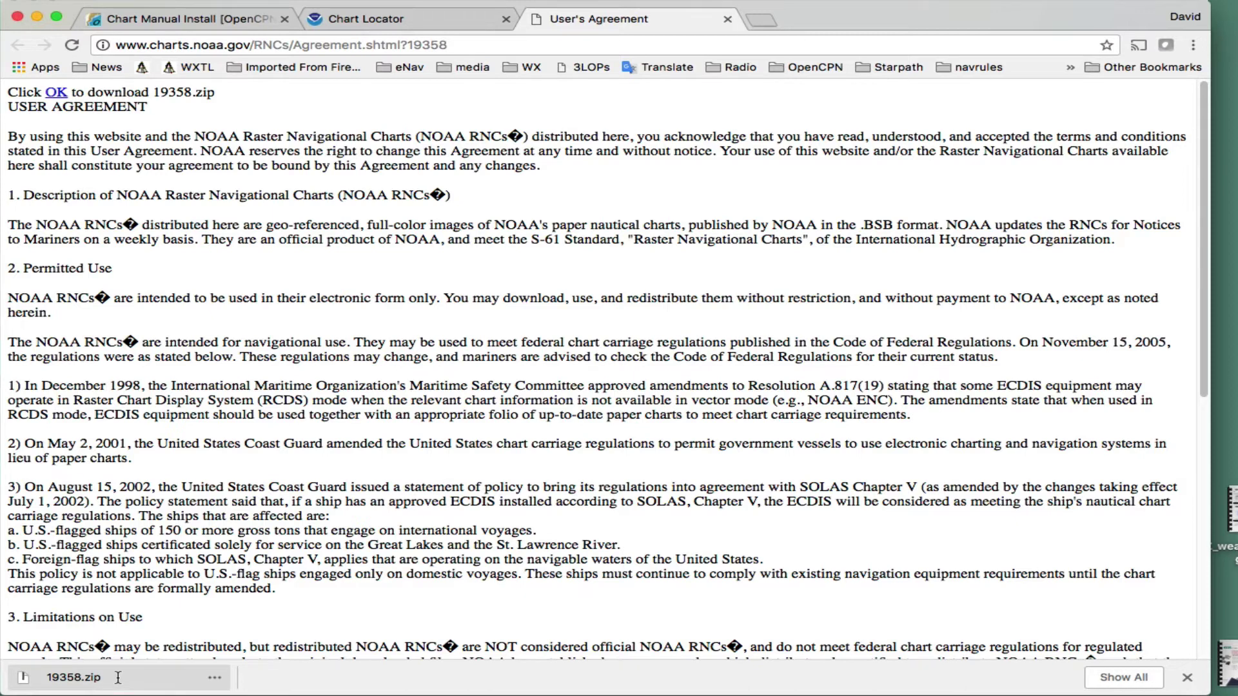
pyautogui.click(81, 677)
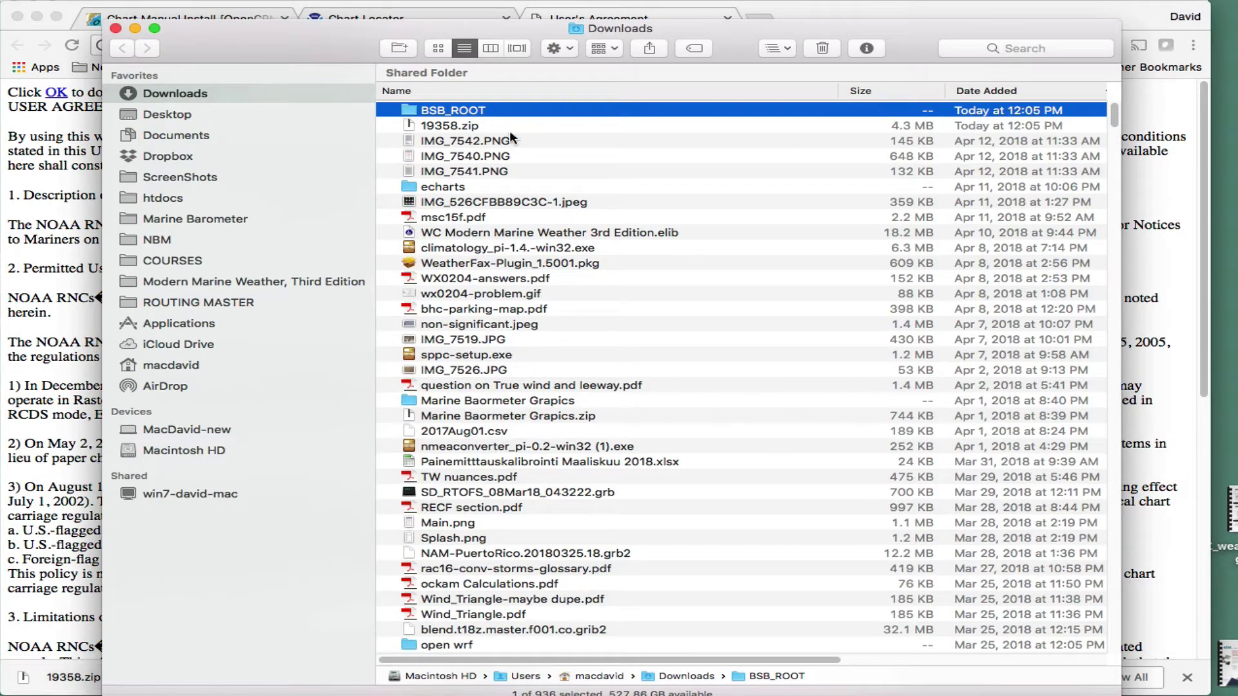
# Extract 19358.zip in Downloads a second time and delete the duplicate extracted folder
pyautogui.click(445, 127)
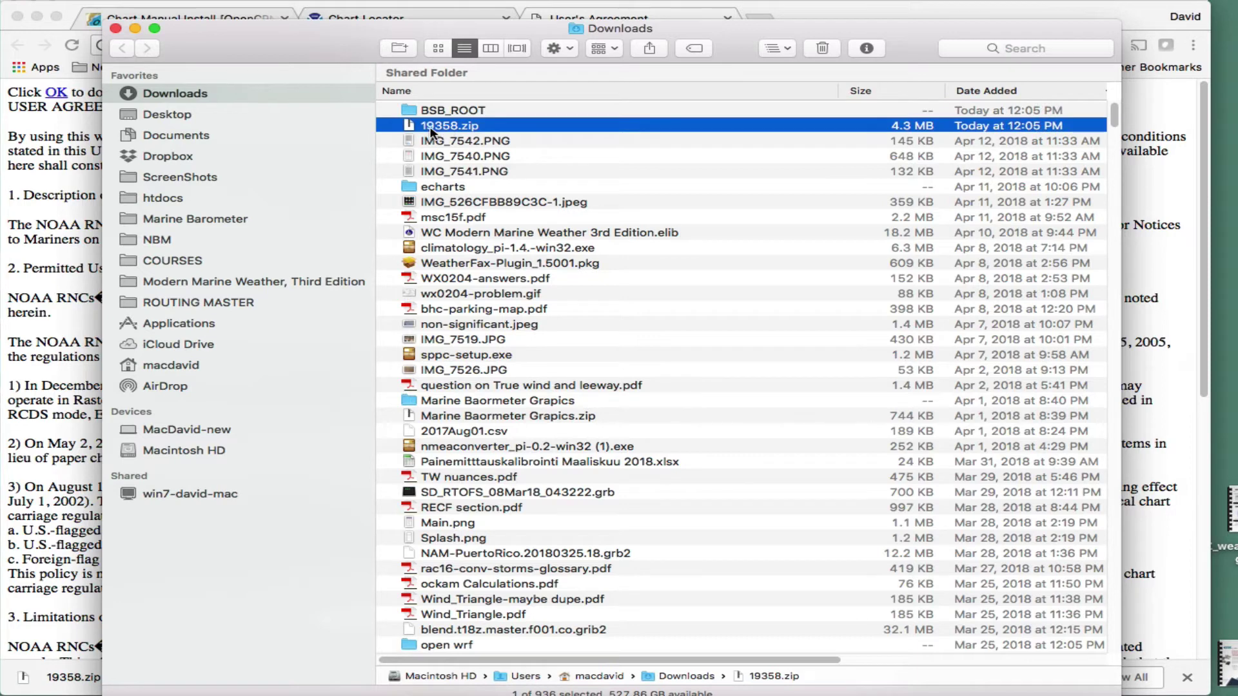
pyautogui.doubleClick(467, 130)
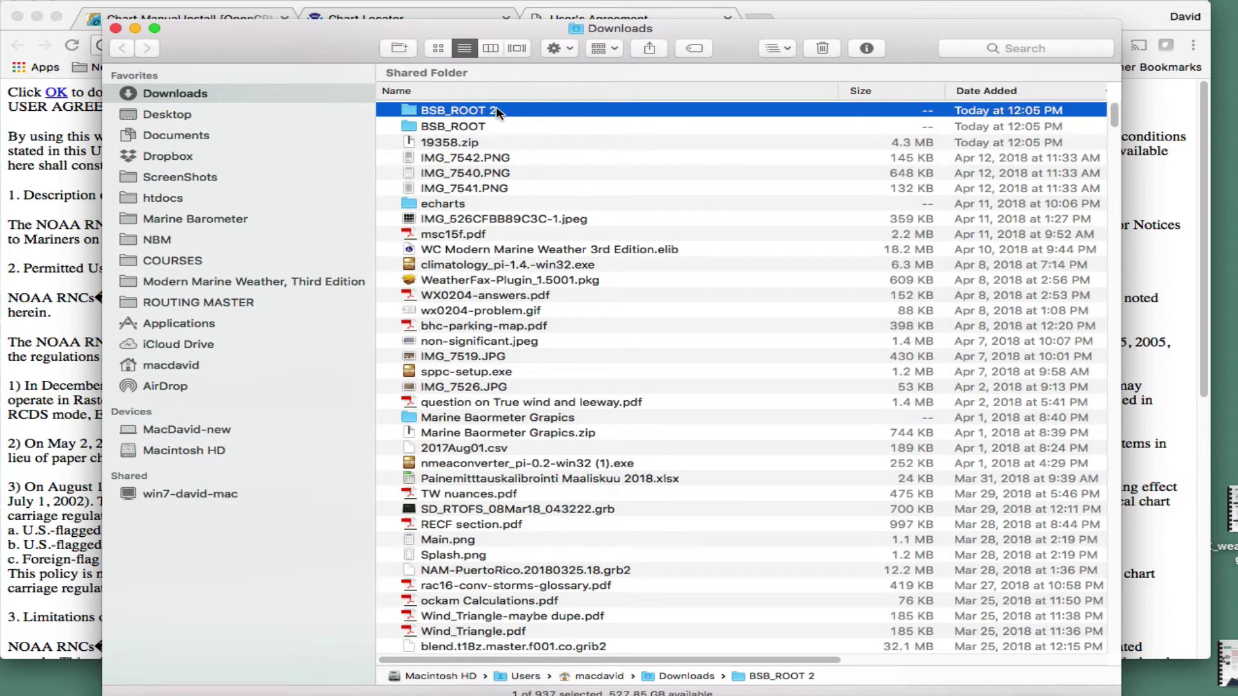
pyautogui.click(826, 50)
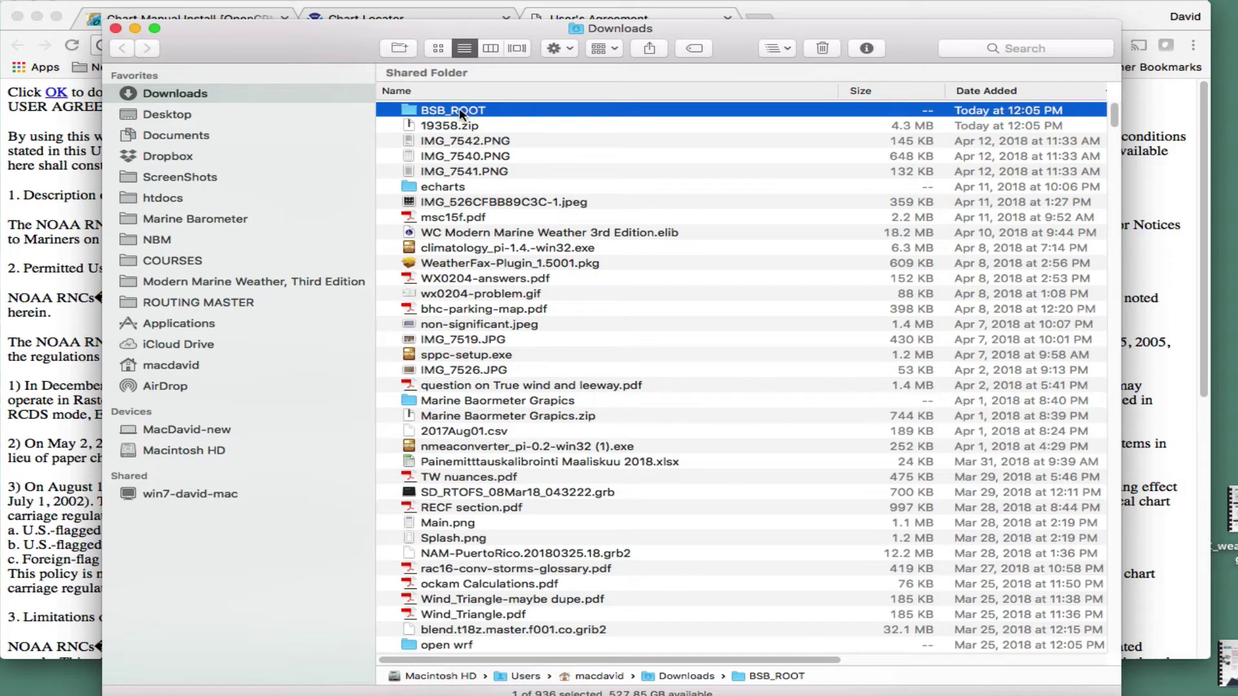
# Open the extracted BSB_ROOT folder and examine the files inside its 19358 folder
pyautogui.doubleClick(409, 107)
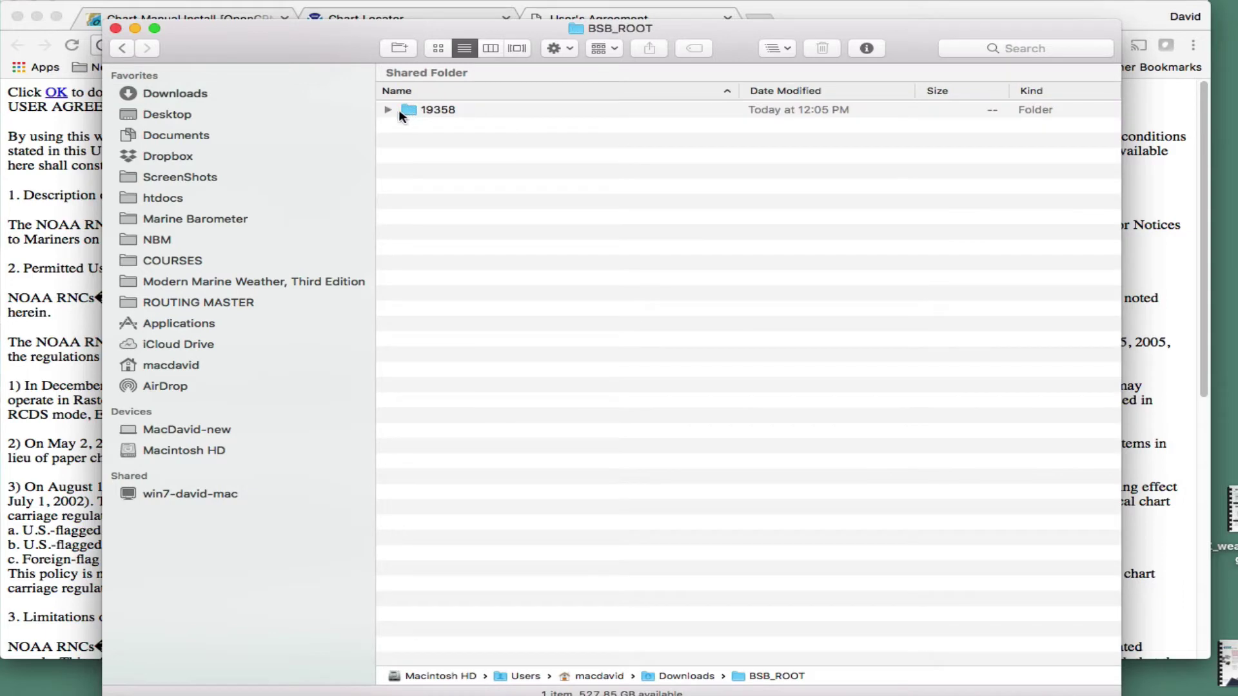
pyautogui.click(388, 110)
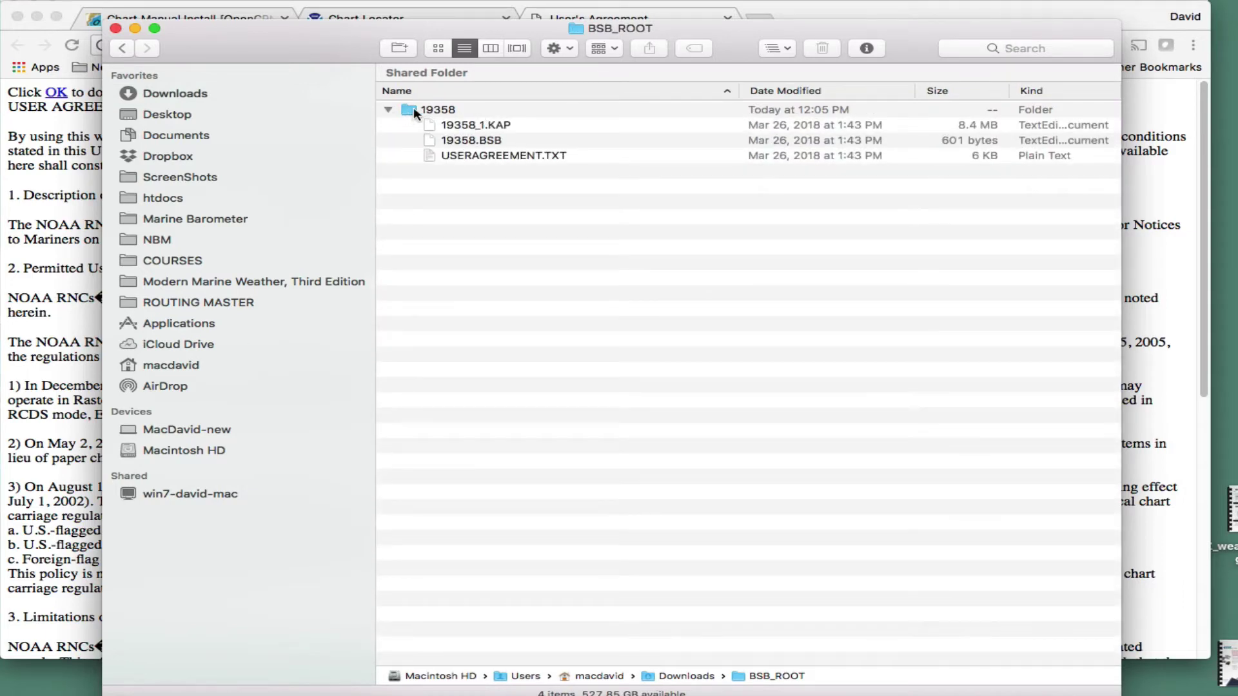
pyautogui.click(389, 109)
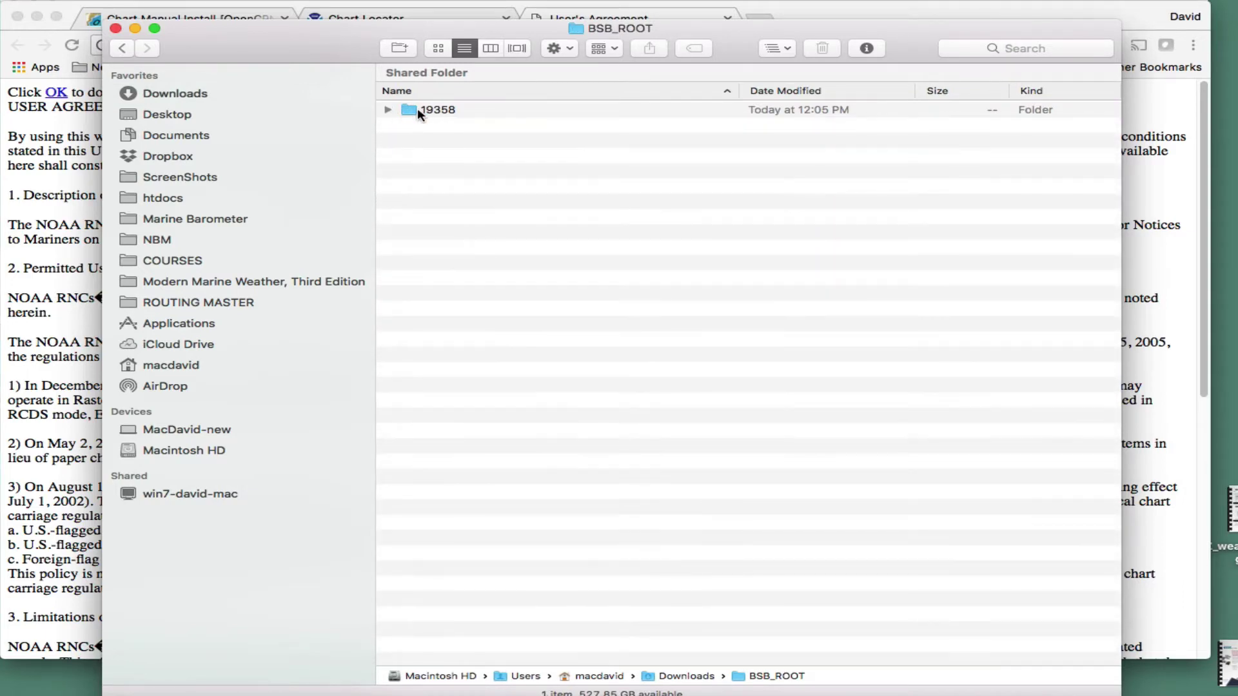
pyautogui.click(388, 109)
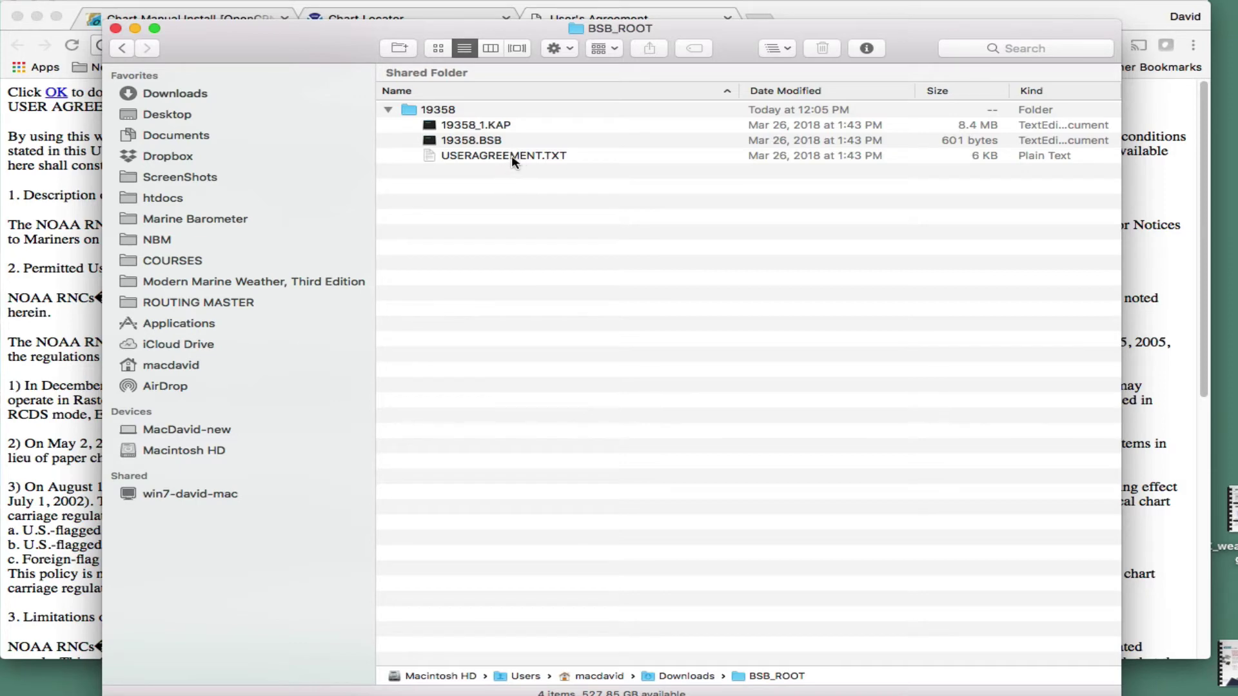
pyautogui.click(388, 111)
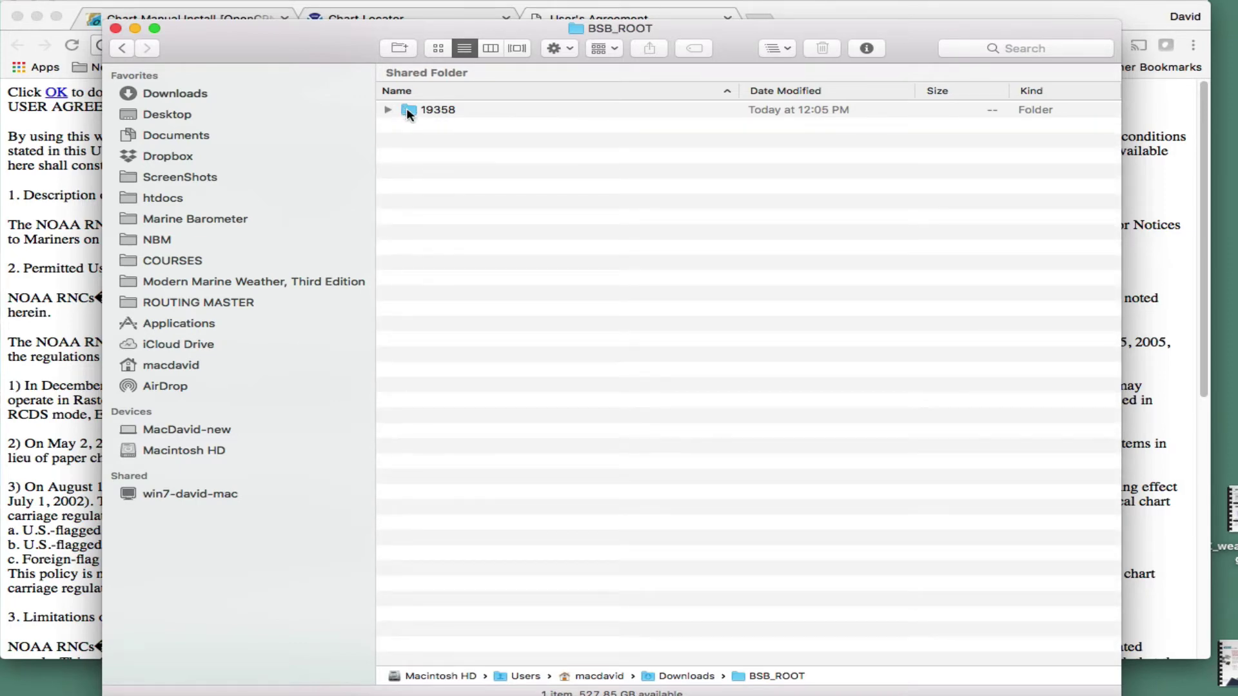
# Open the Charts folder from Documents in a second Finder window and move the 19358 folder from BSB_ROOT into it
pyautogui.moveTo(293, 35); pyautogui.dragTo(358, 34)
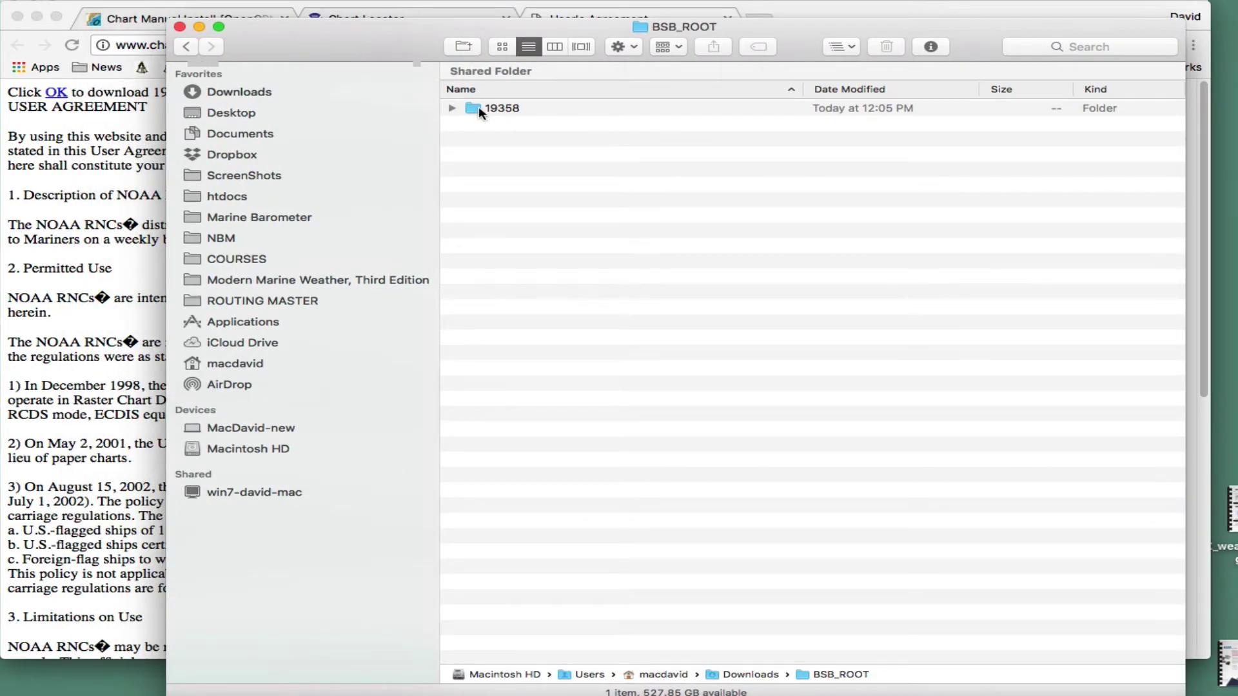
pyautogui.moveTo(386, 46); pyautogui.dragTo(399, 37)
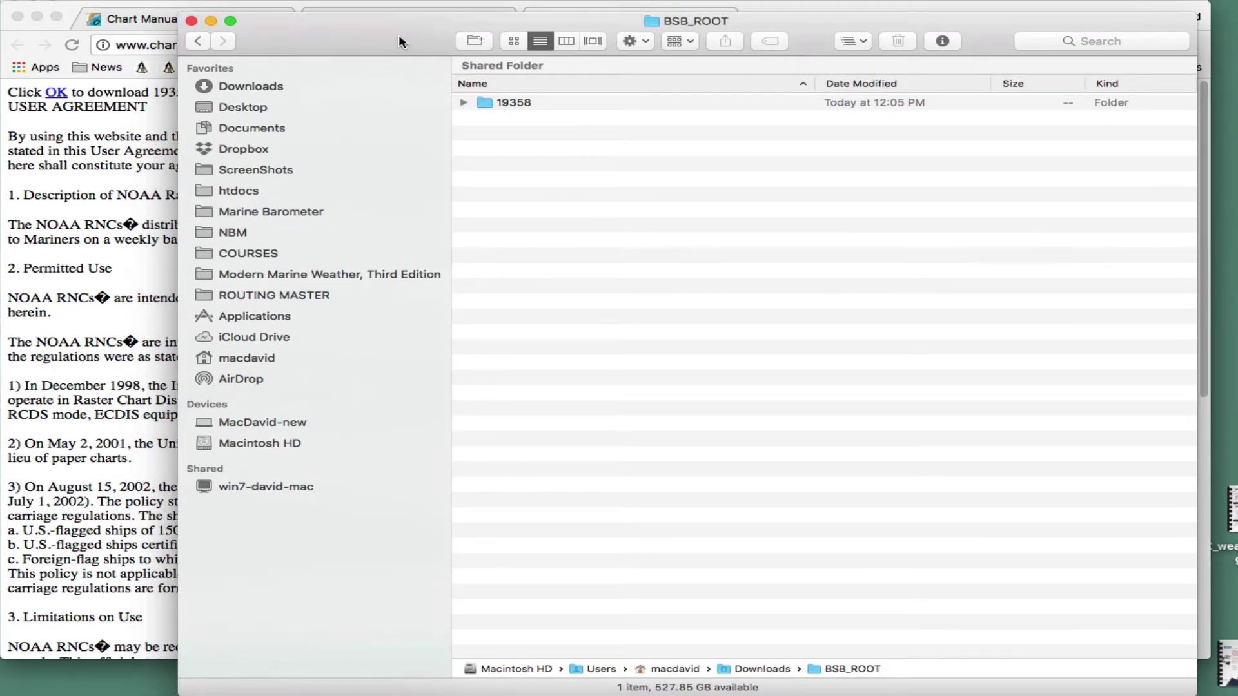
pyautogui.press('super+n')
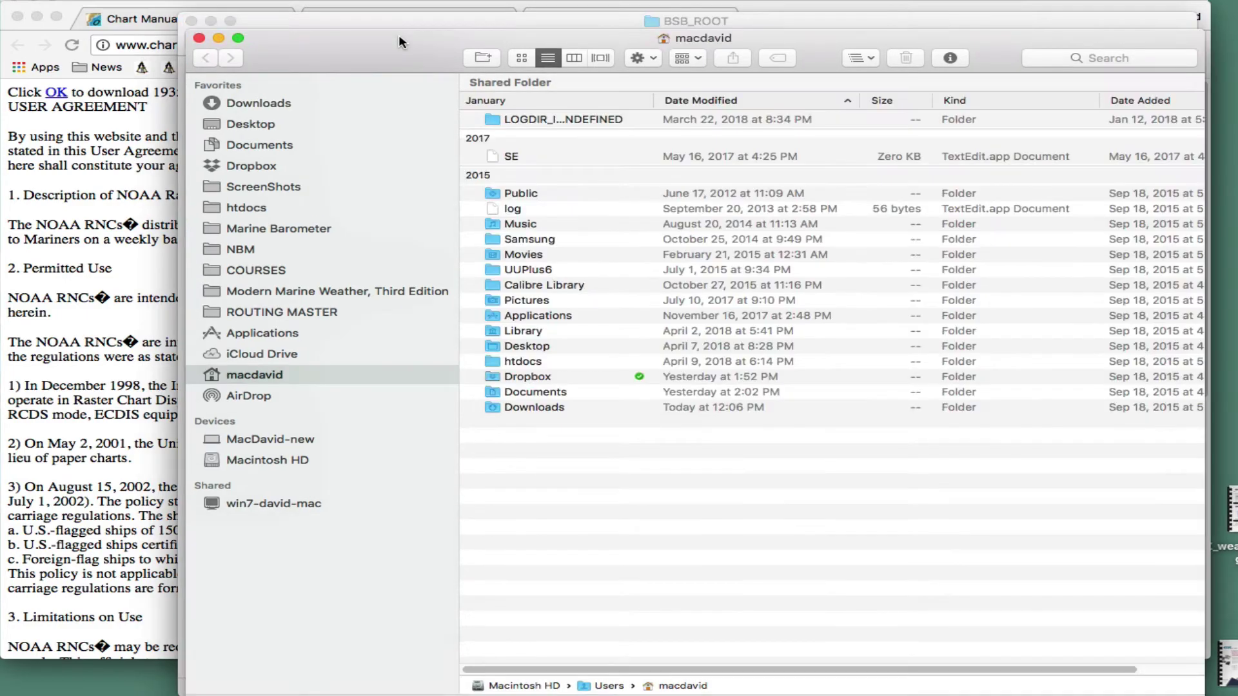
pyautogui.moveTo(404, 50); pyautogui.dragTo(433, 36)
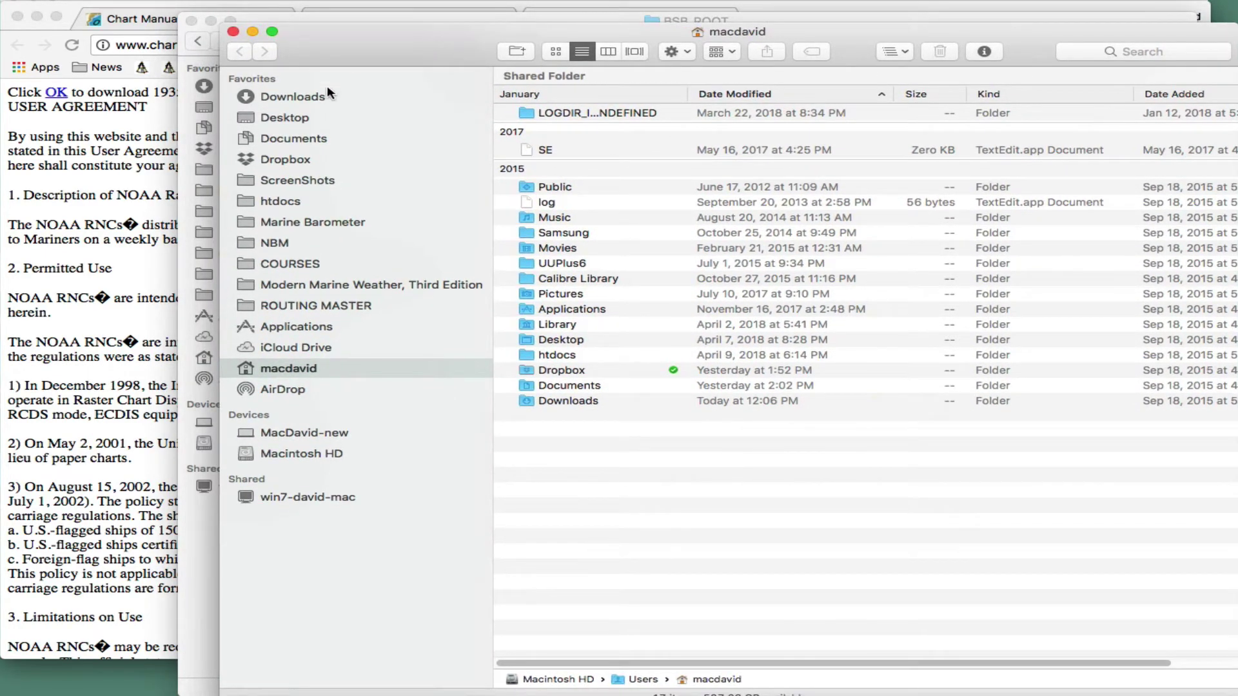
pyautogui.click(288, 141)
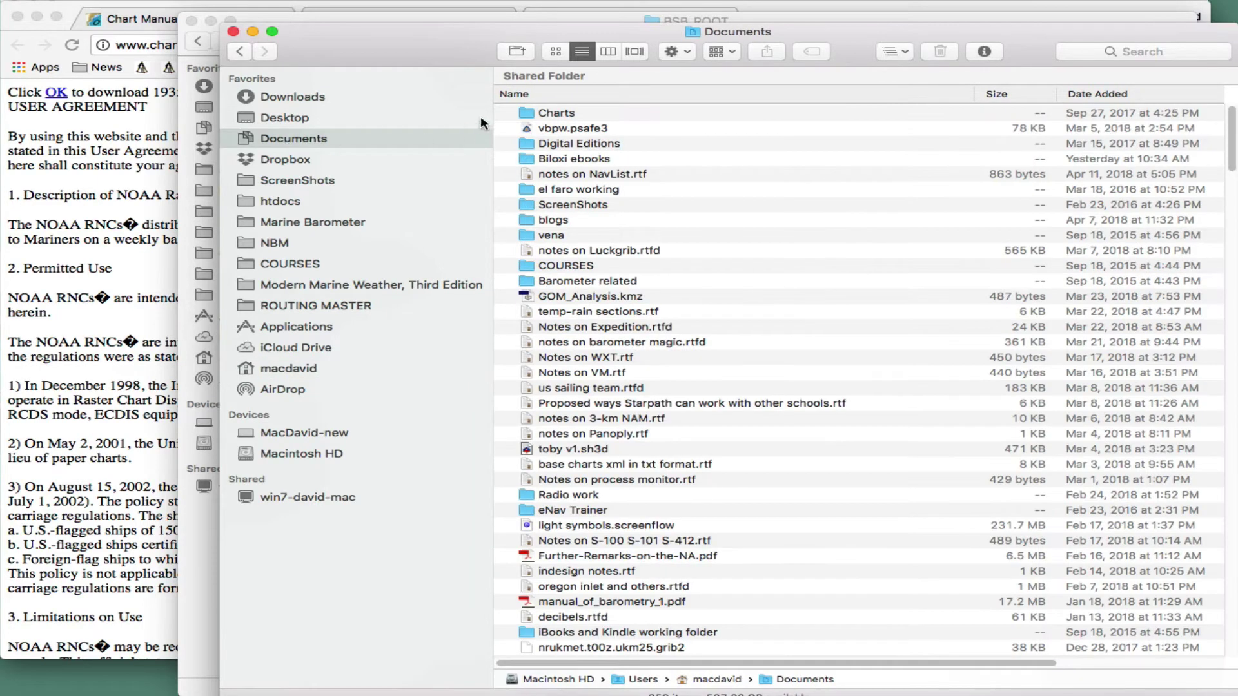
pyautogui.doubleClick(527, 112)
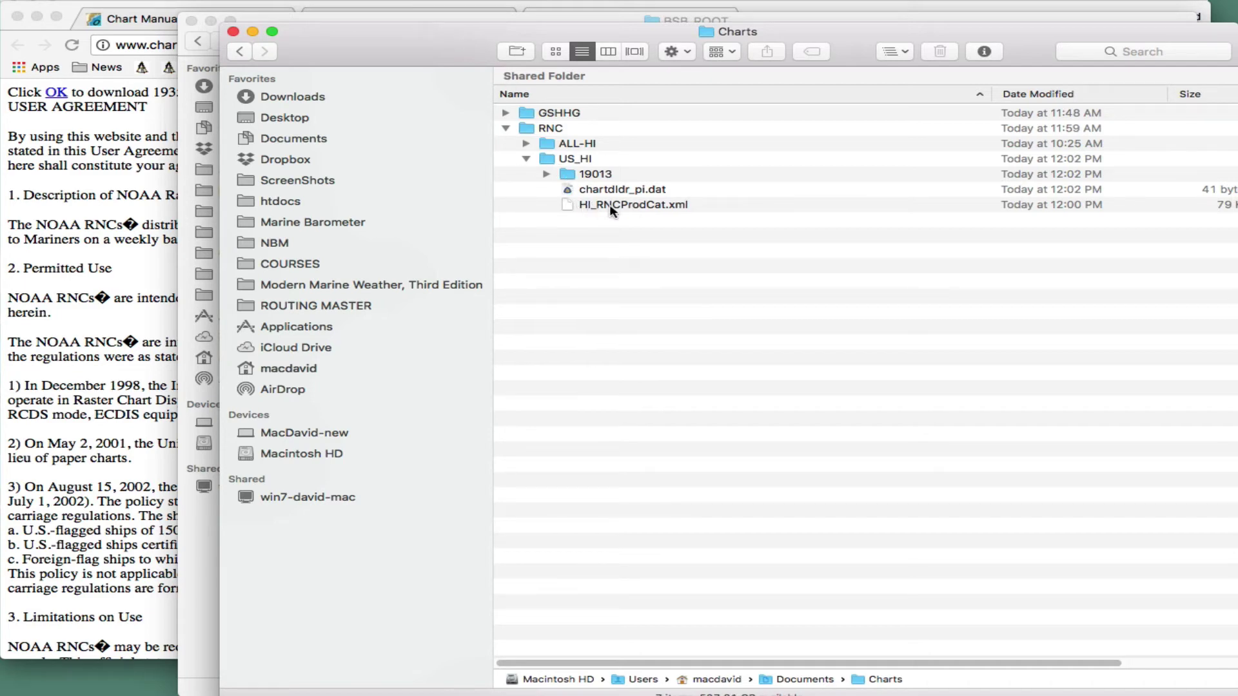
pyautogui.moveTo(373, 26); pyautogui.dragTo(396, 161)
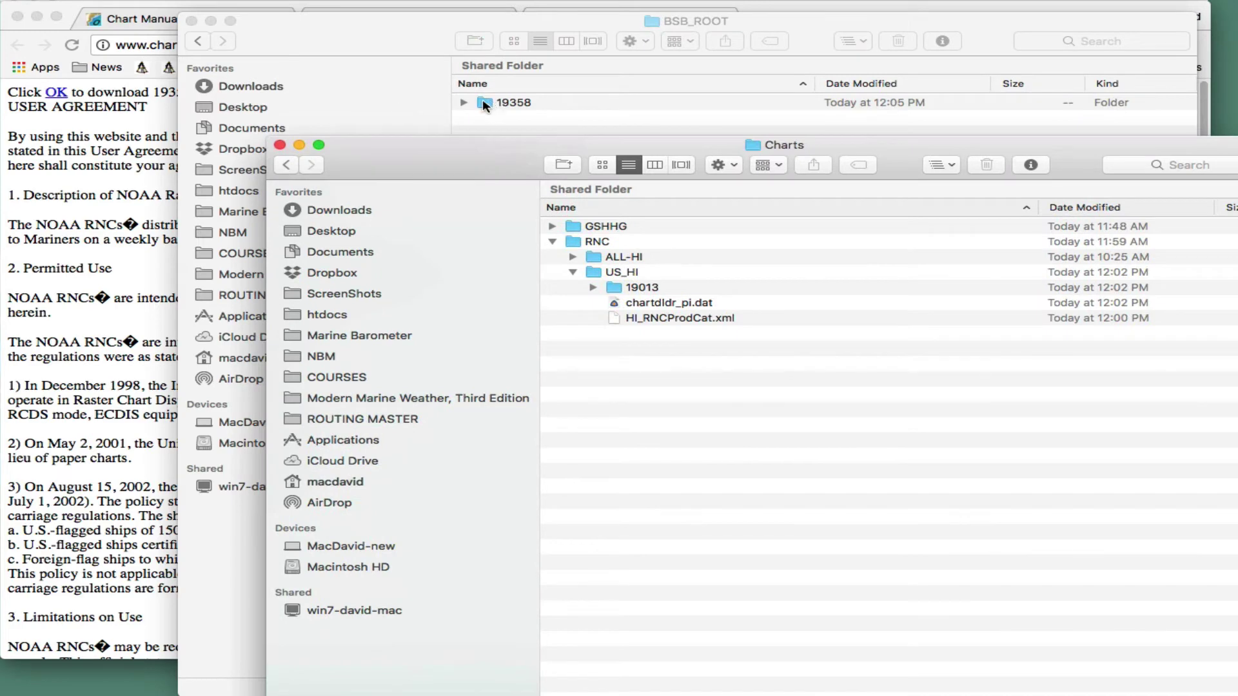
pyautogui.moveTo(483, 104); pyautogui.dragTo(637, 374)
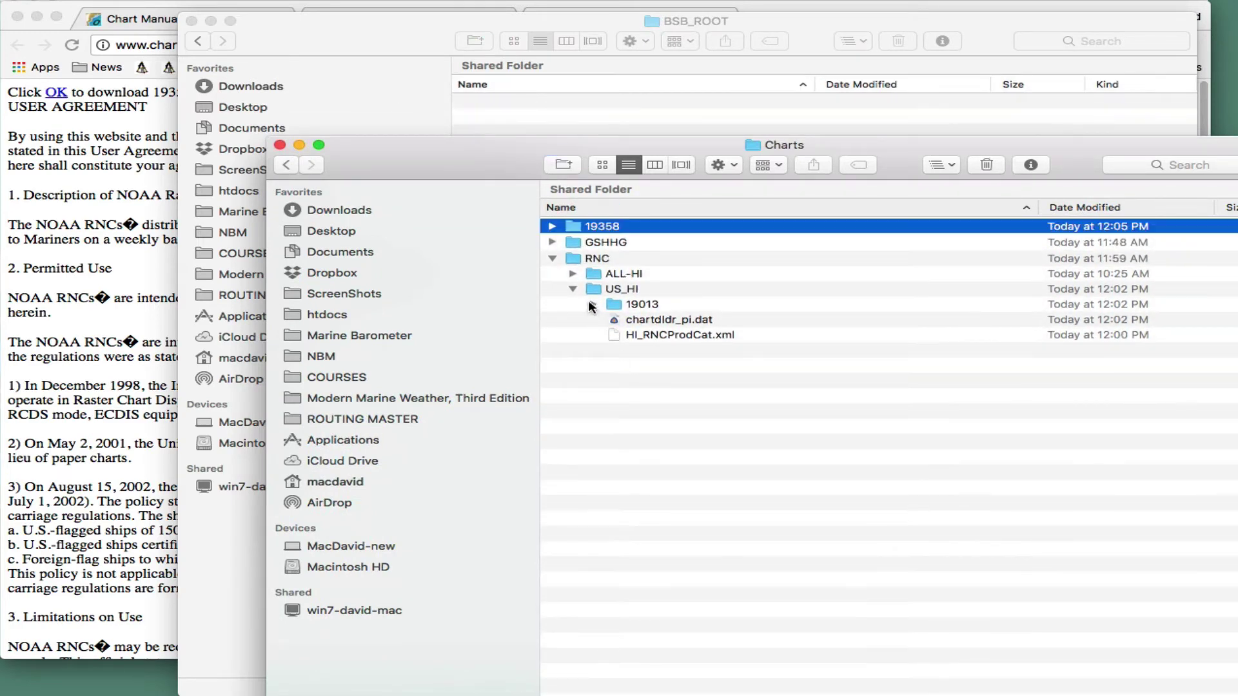
# Move the 19358 folder from the top level of Charts into the US_HI folder inside RNC
pyautogui.moveTo(570, 227); pyautogui.dragTo(598, 288)
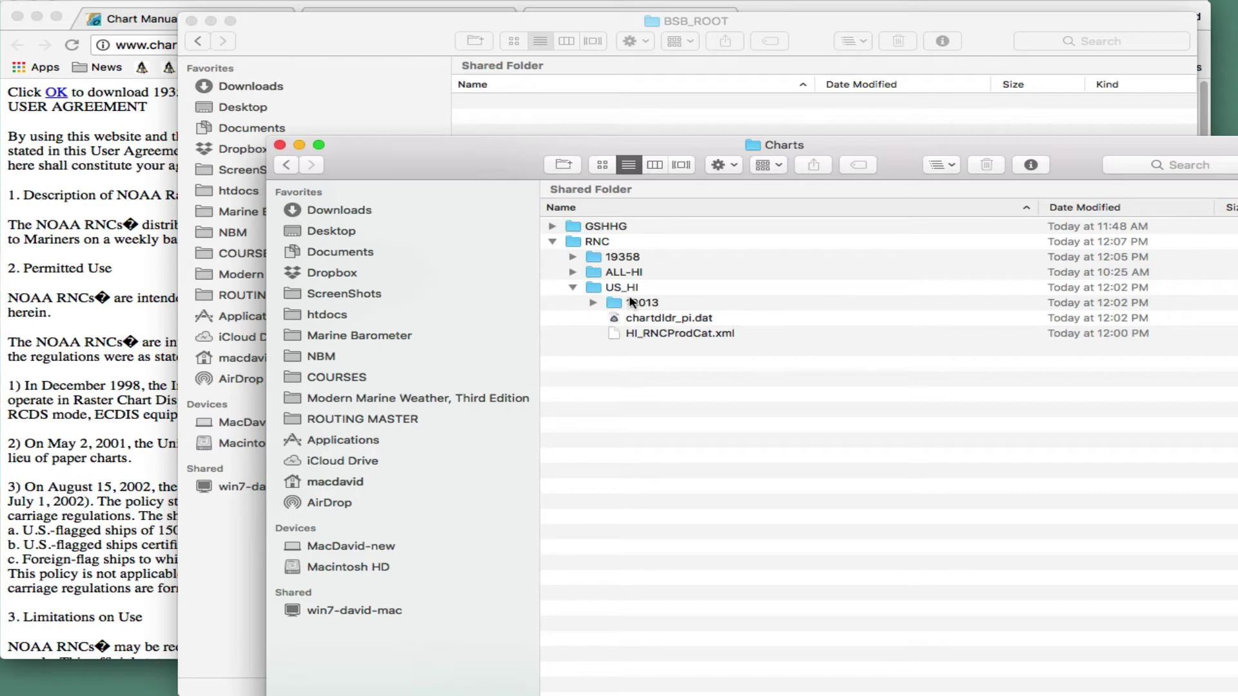
pyautogui.moveTo(594, 262); pyautogui.dragTo(653, 324)
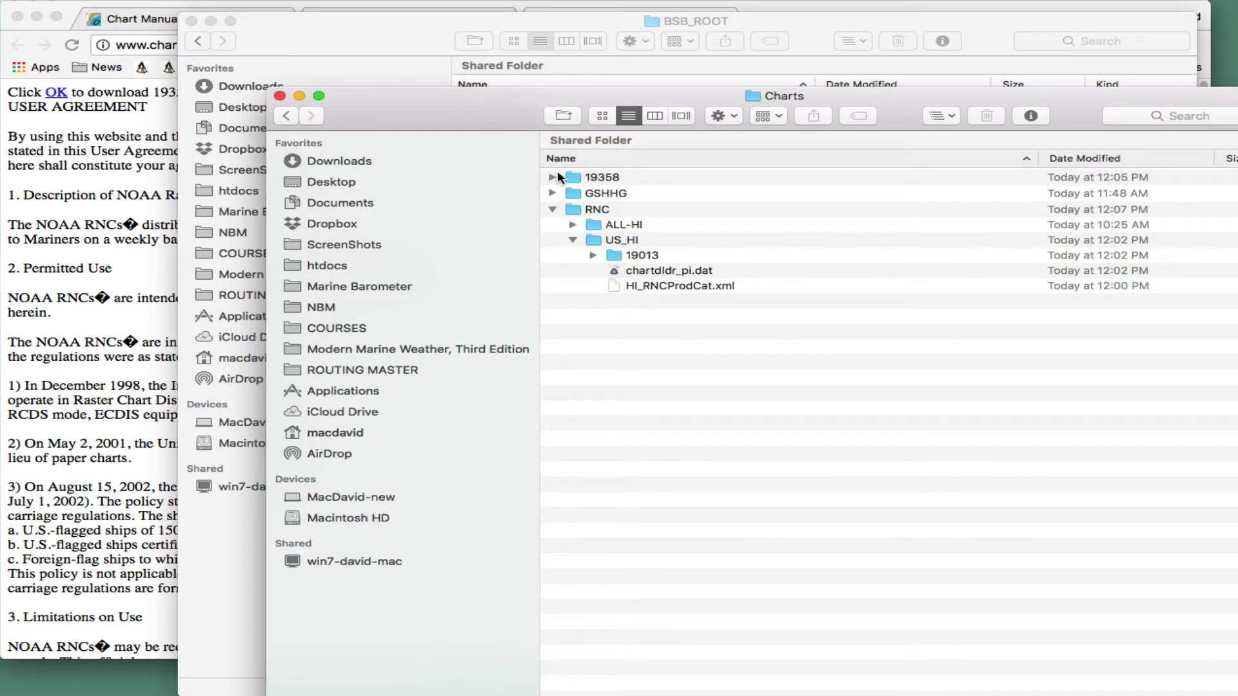
pyautogui.moveTo(577, 184); pyautogui.dragTo(600, 244)
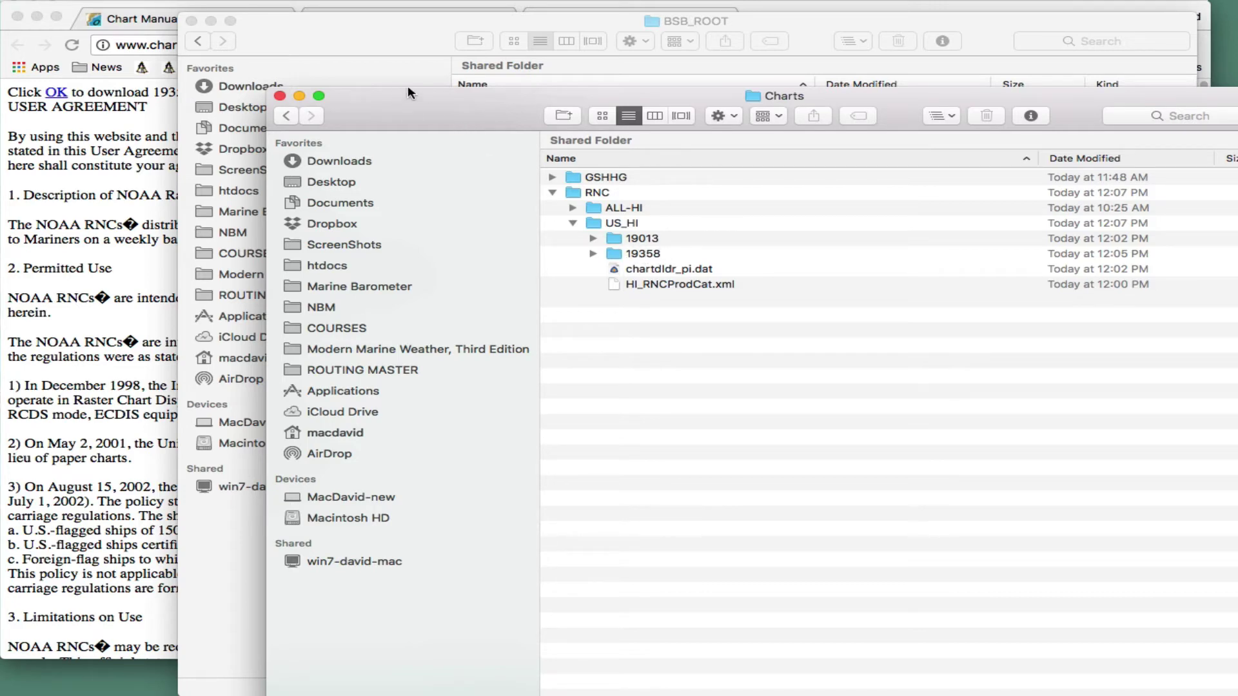
# Download the RNC version of Honolulu Harbor chart 19367 from the NOAA Chart Locator, accepting the agreement and saving 19367.zip to Downloads
pyautogui.click(115, 125)
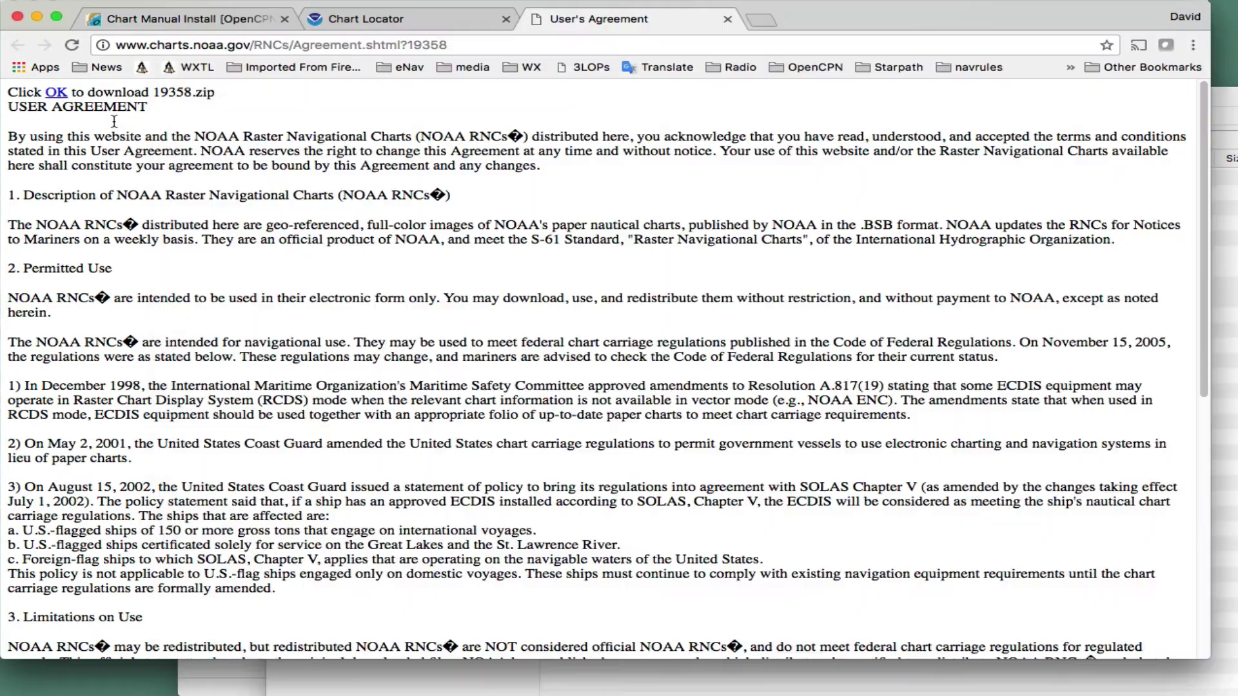
pyautogui.click(352, 19)
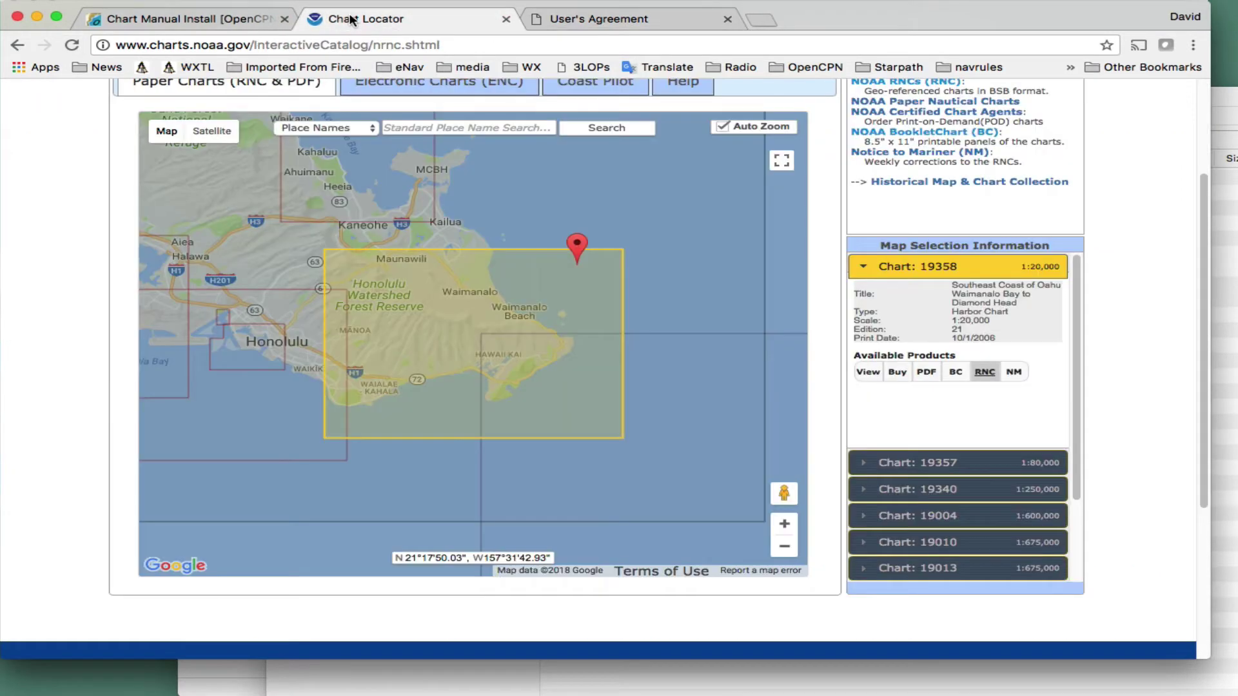
pyautogui.click(251, 343)
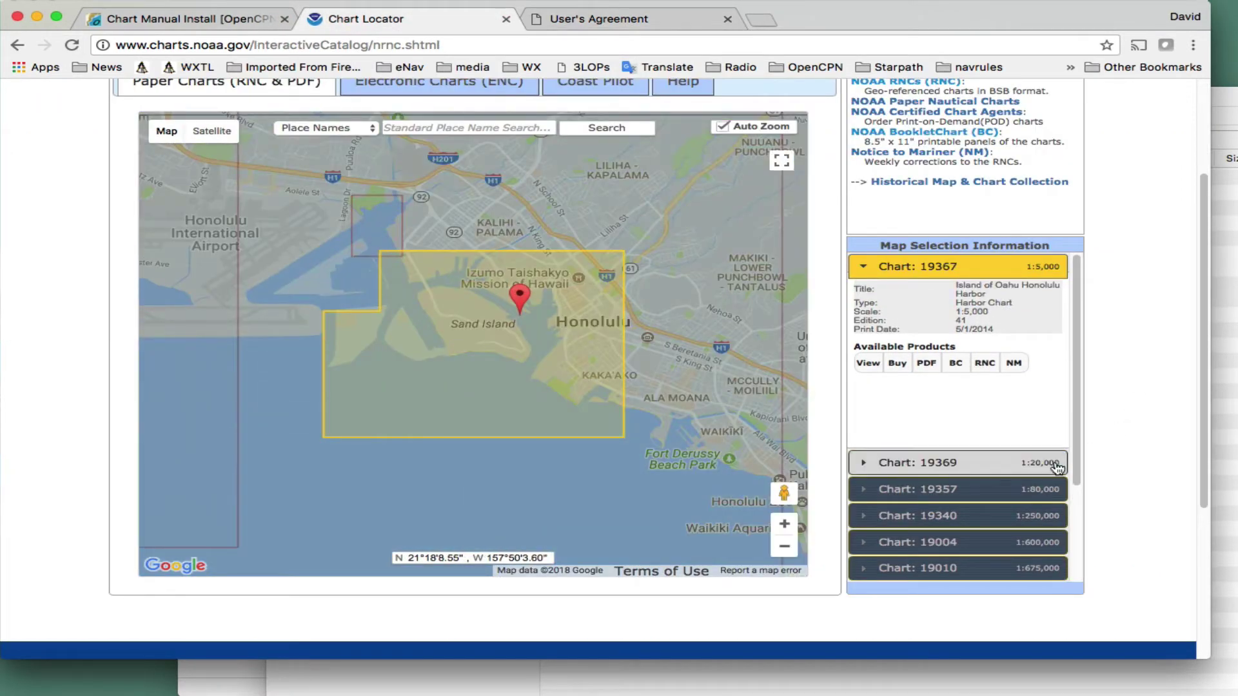
pyautogui.click(984, 365)
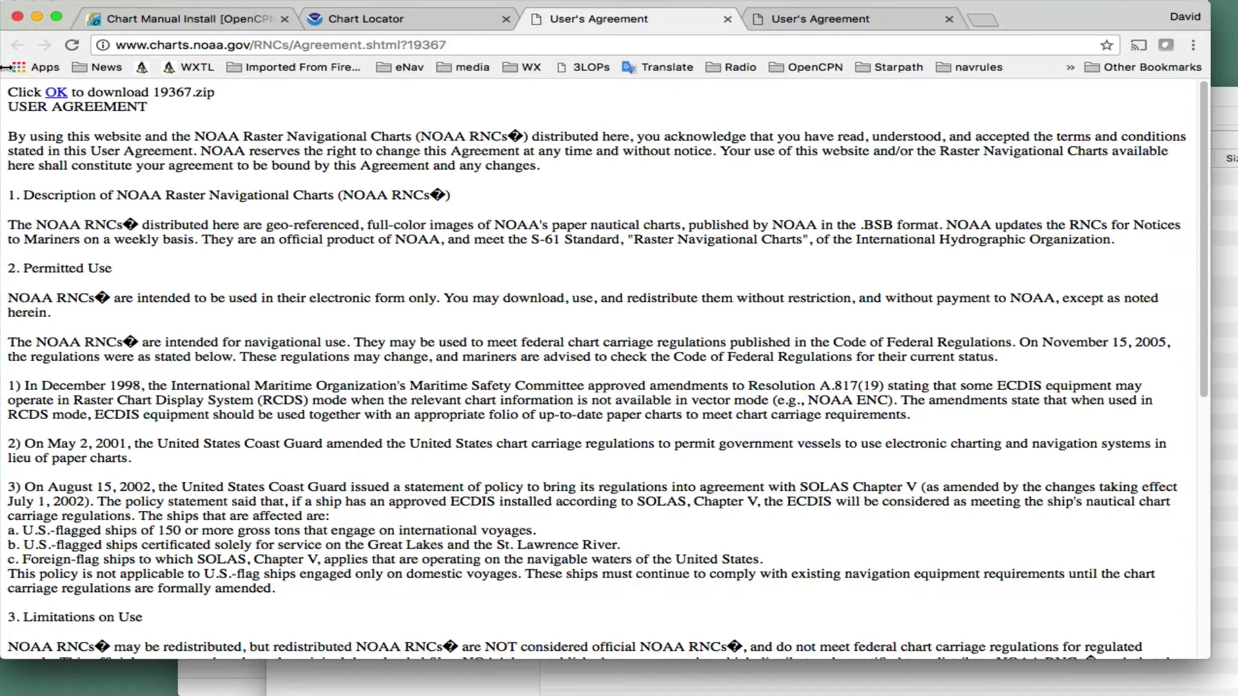
pyautogui.click(61, 90)
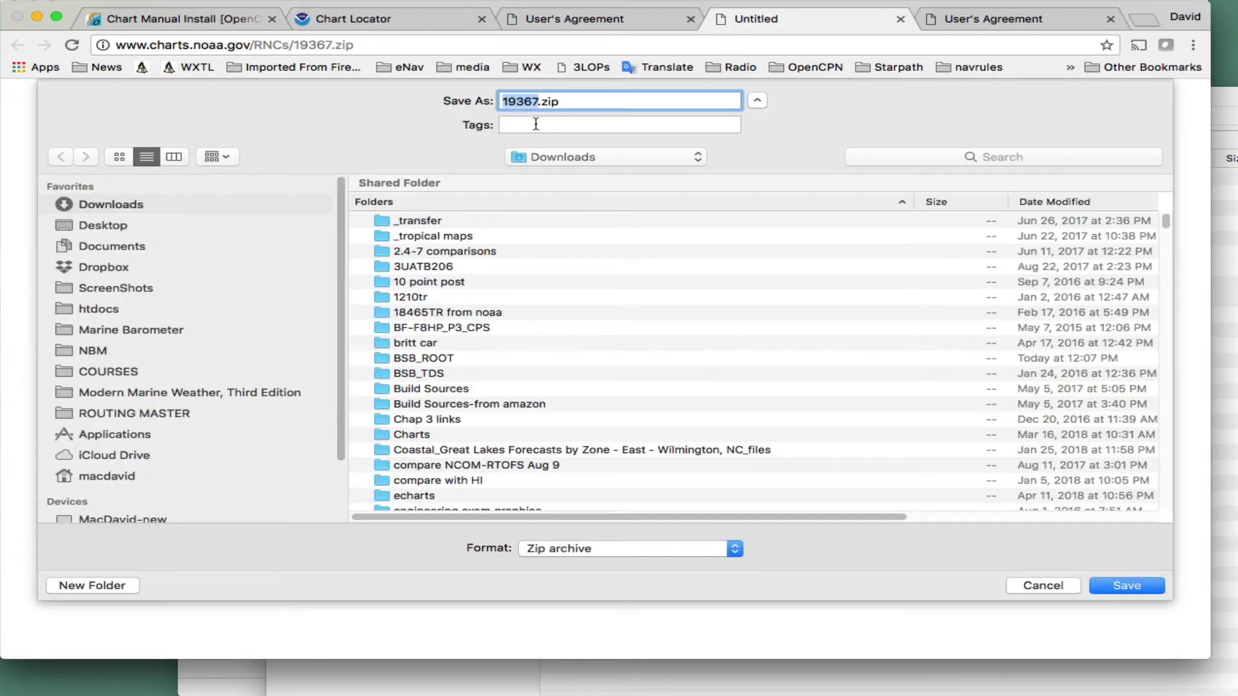
pyautogui.click(1135, 586)
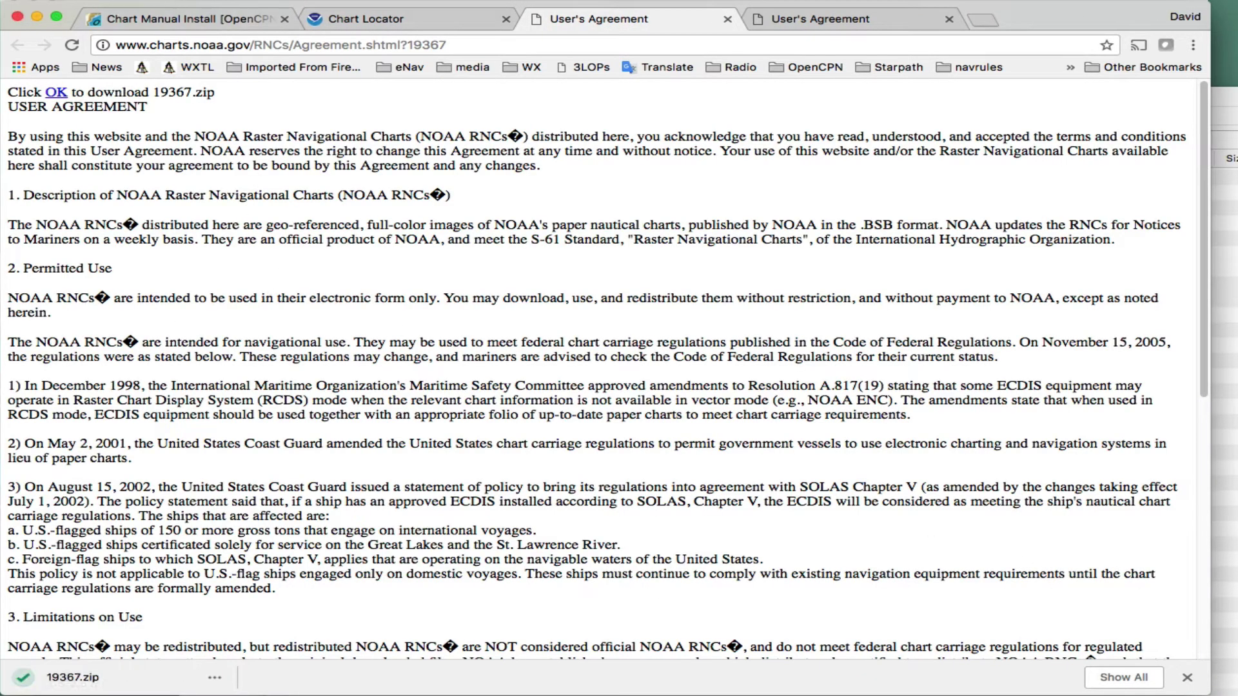
pyautogui.click(36, 16)
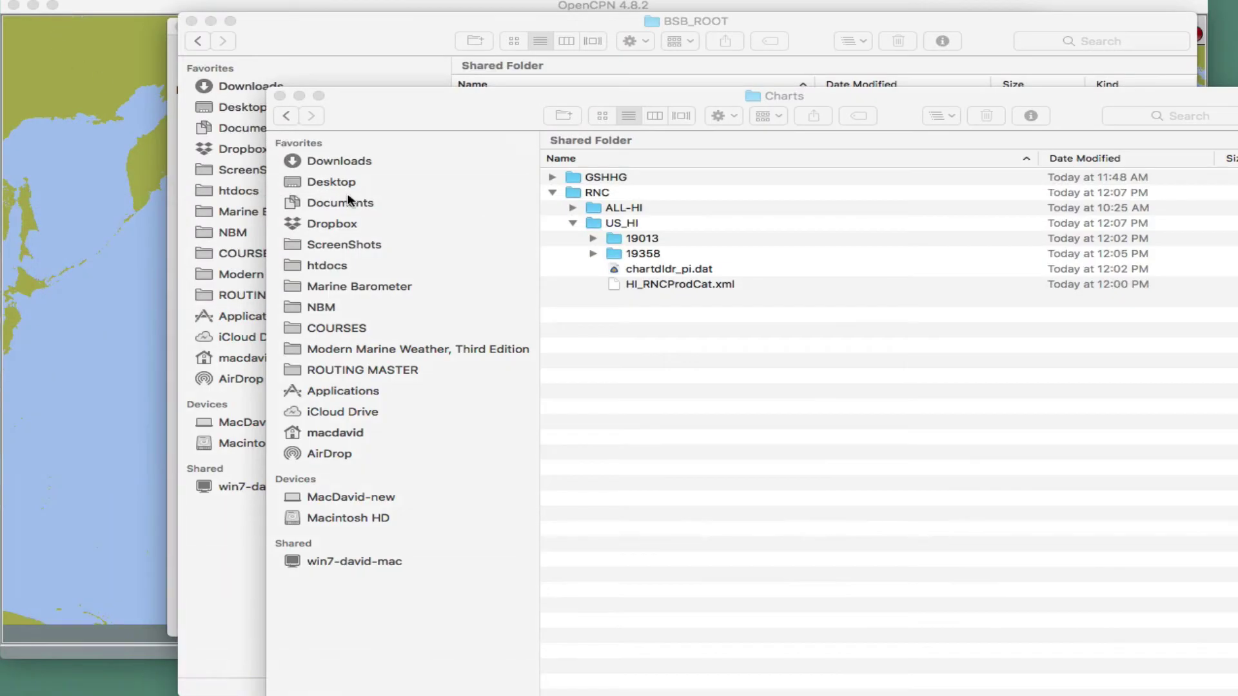
# Check the old BSB_ROOT folder in Downloads and delete it
pyautogui.moveTo(440, 107); pyautogui.dragTo(623, 269)
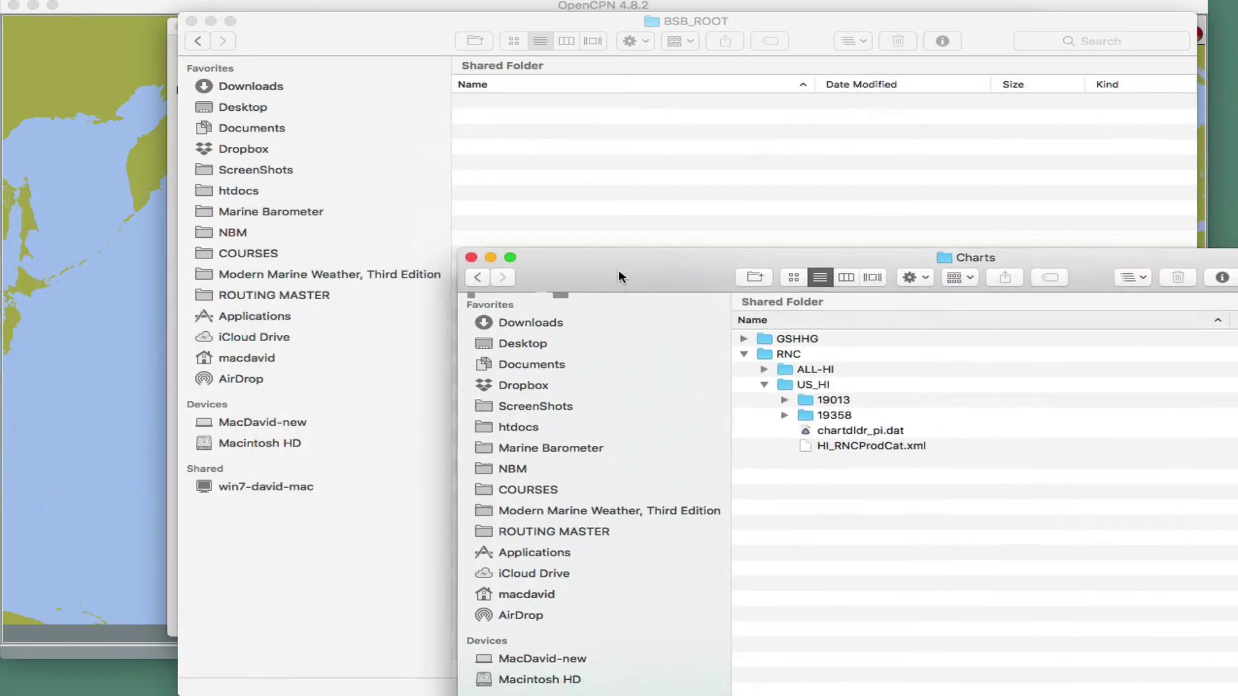
pyautogui.click(240, 86)
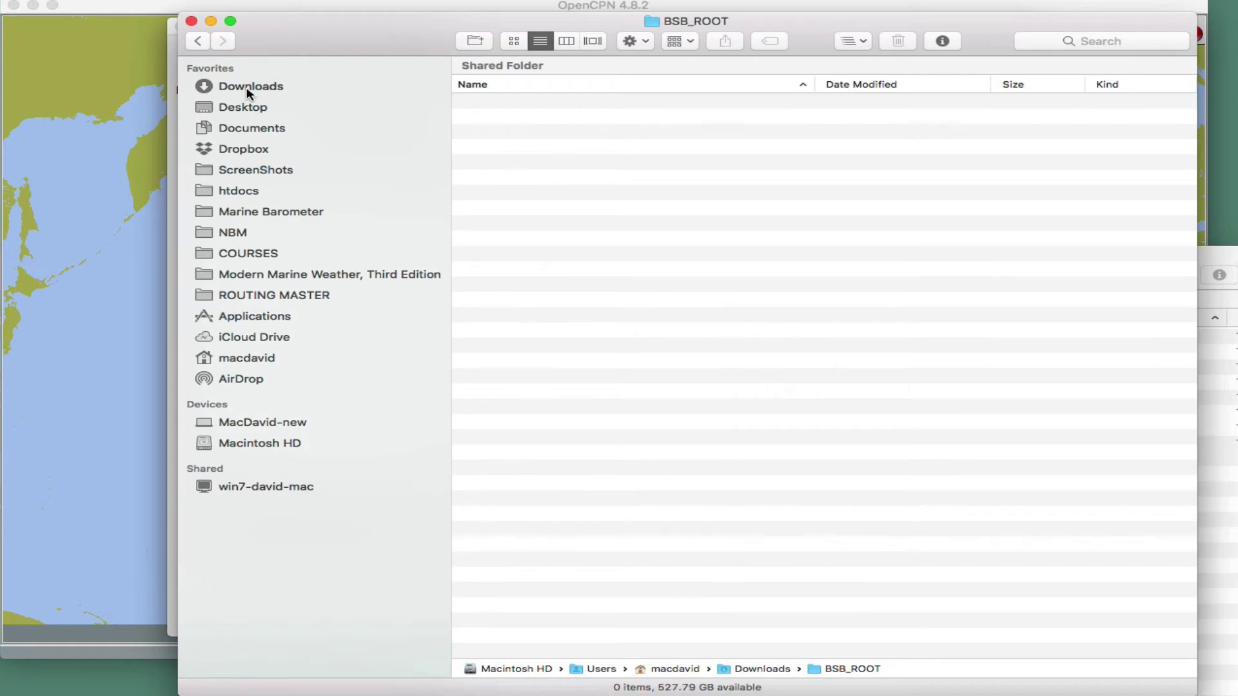
pyautogui.click(247, 90)
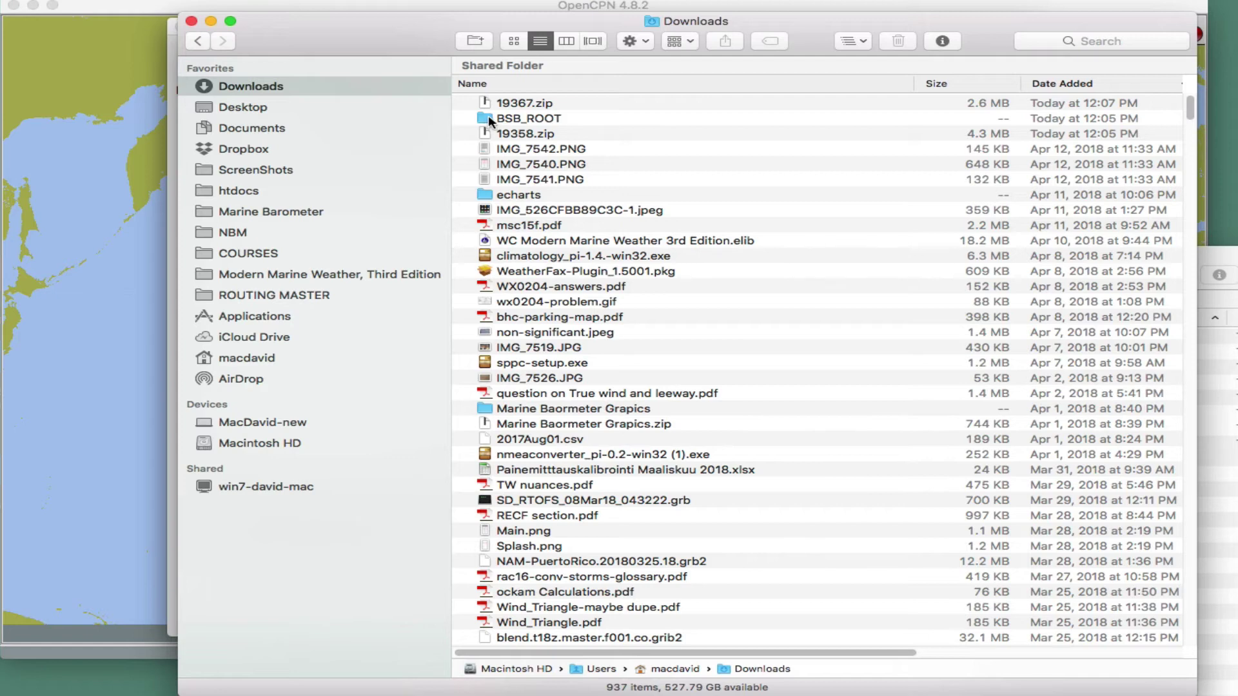
pyautogui.doubleClick(488, 118)
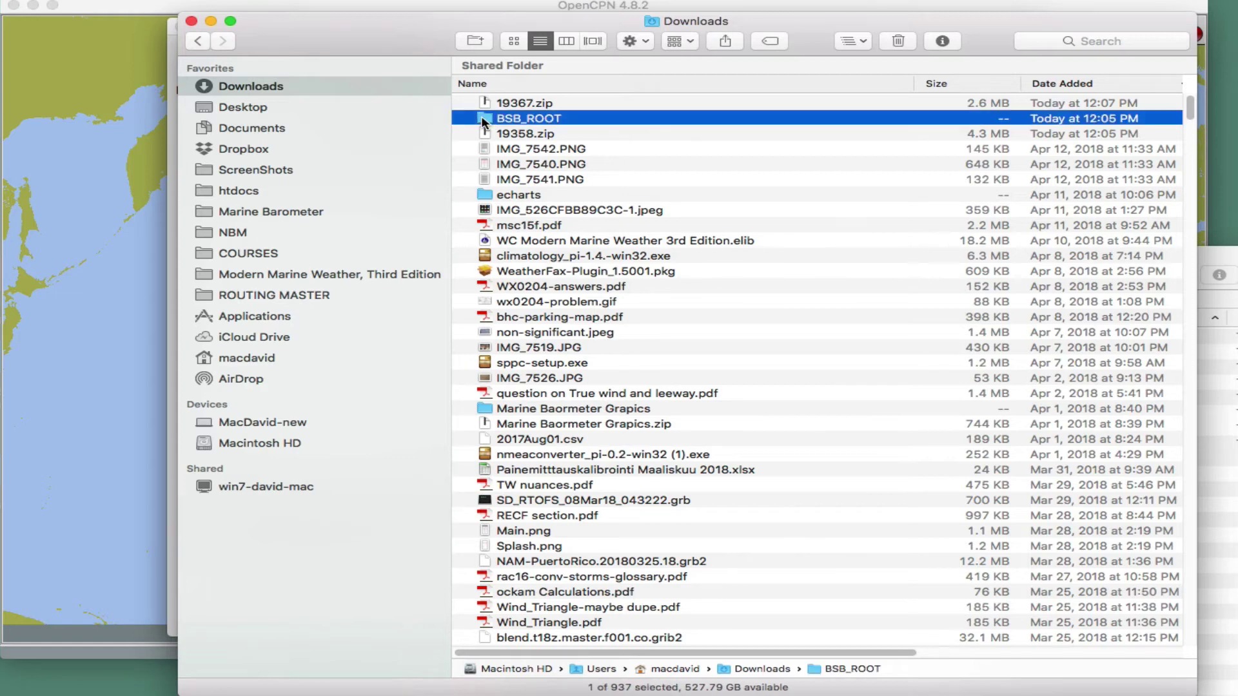
pyautogui.click(198, 41)
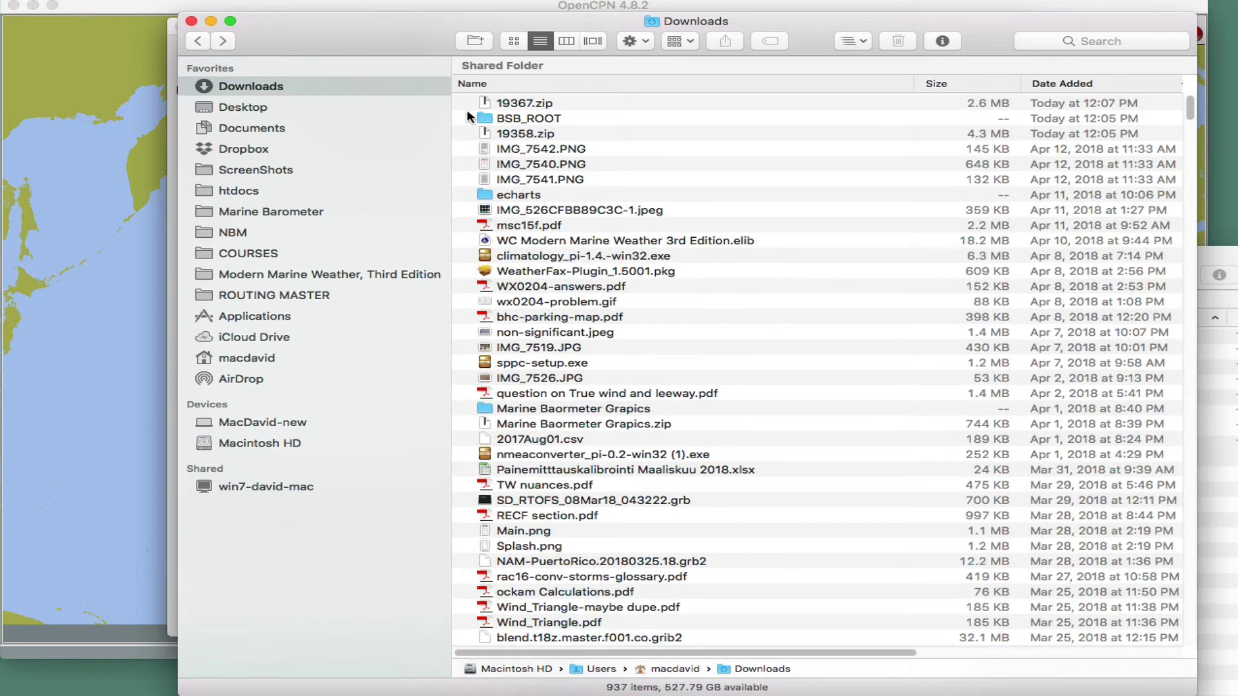
pyautogui.click(485, 118)
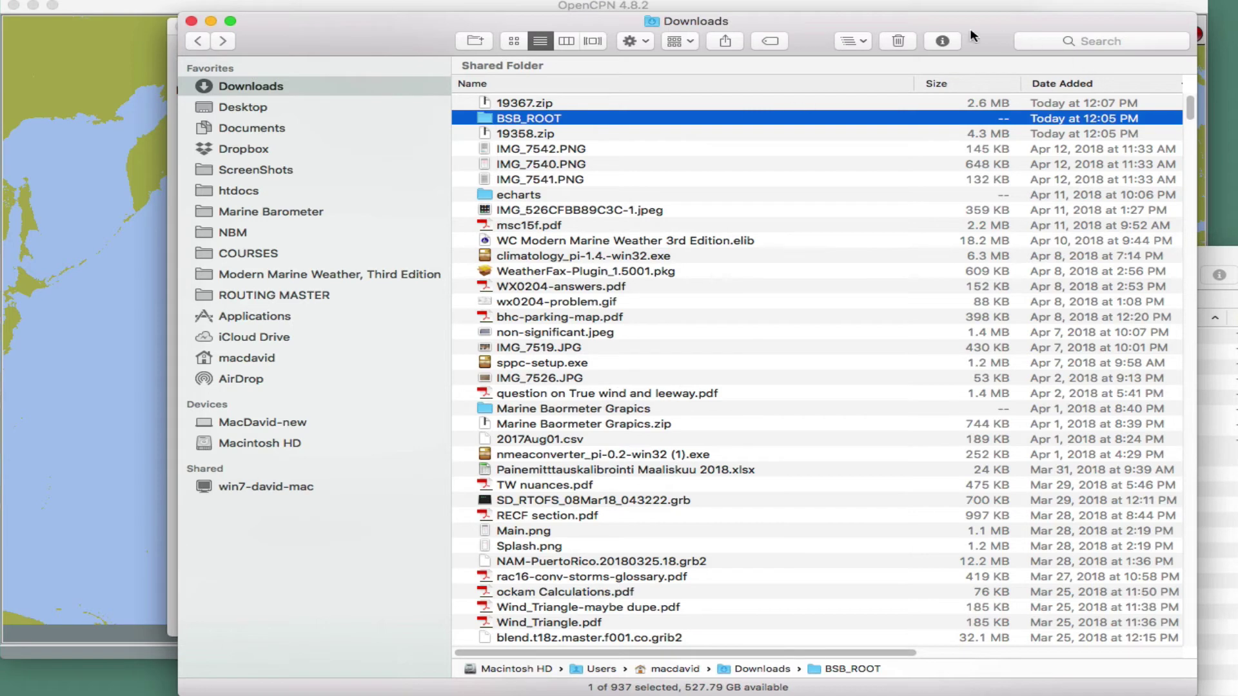
pyautogui.click(898, 41)
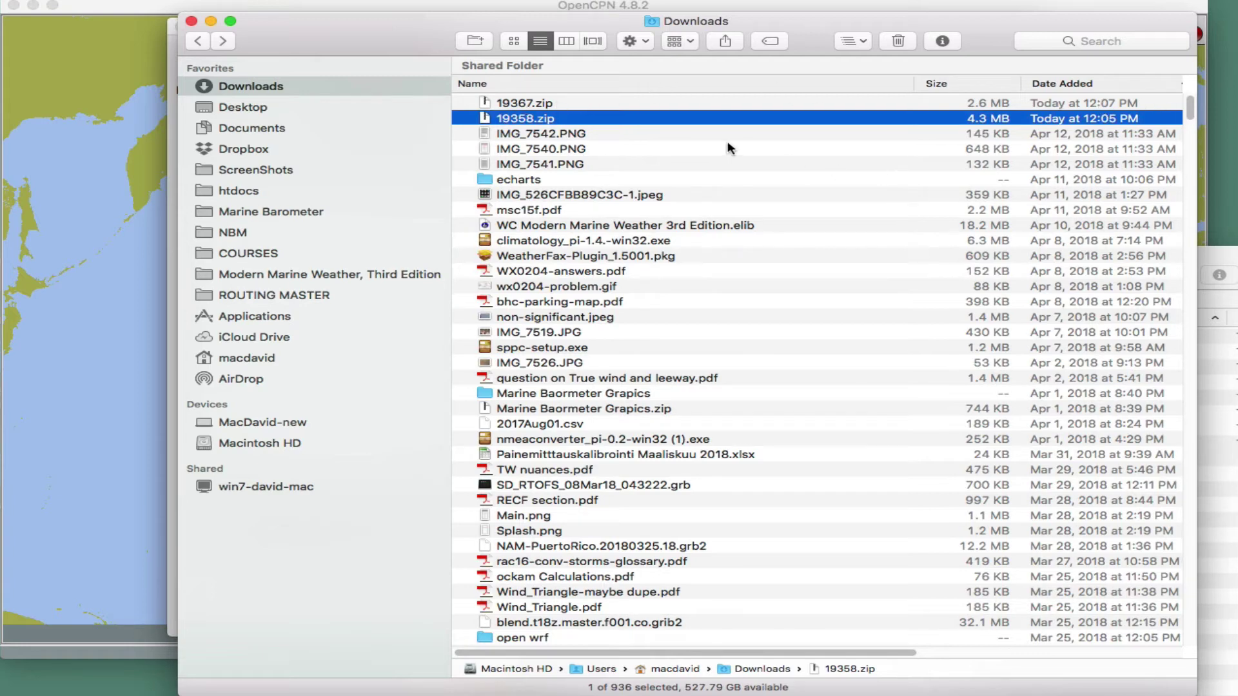
# Extract 19367.zip, move the 19367 folder from BSB_ROOT into Charts/RNC/US_HI, and close both Finder windows
pyautogui.doubleClick(516, 104)
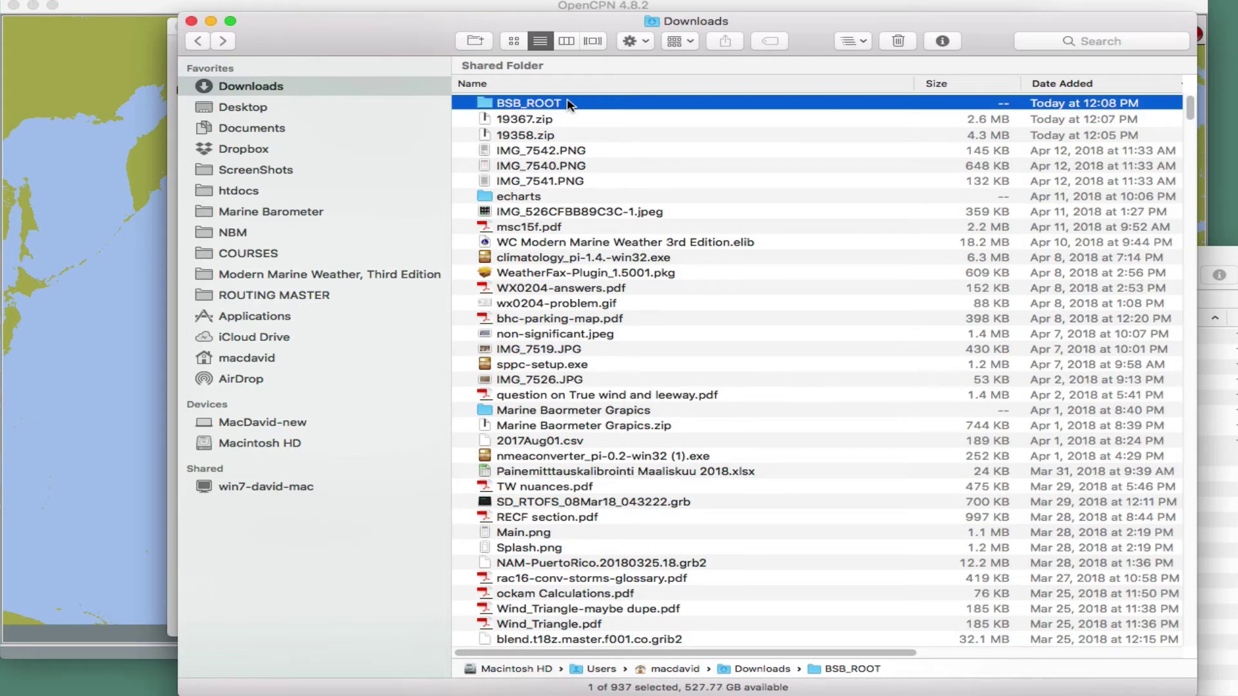
pyautogui.doubleClick(490, 103)
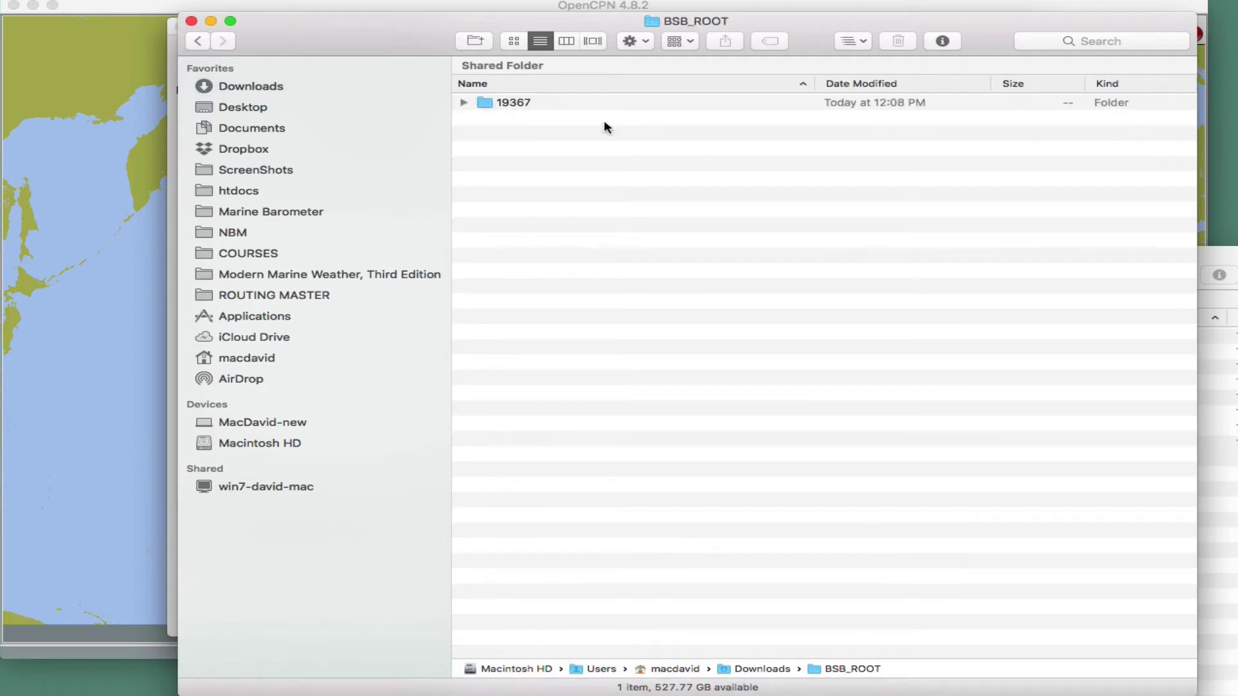
pyautogui.click(1218, 257)
pyautogui.moveTo(1147, 262); pyautogui.dragTo(1093, 224)
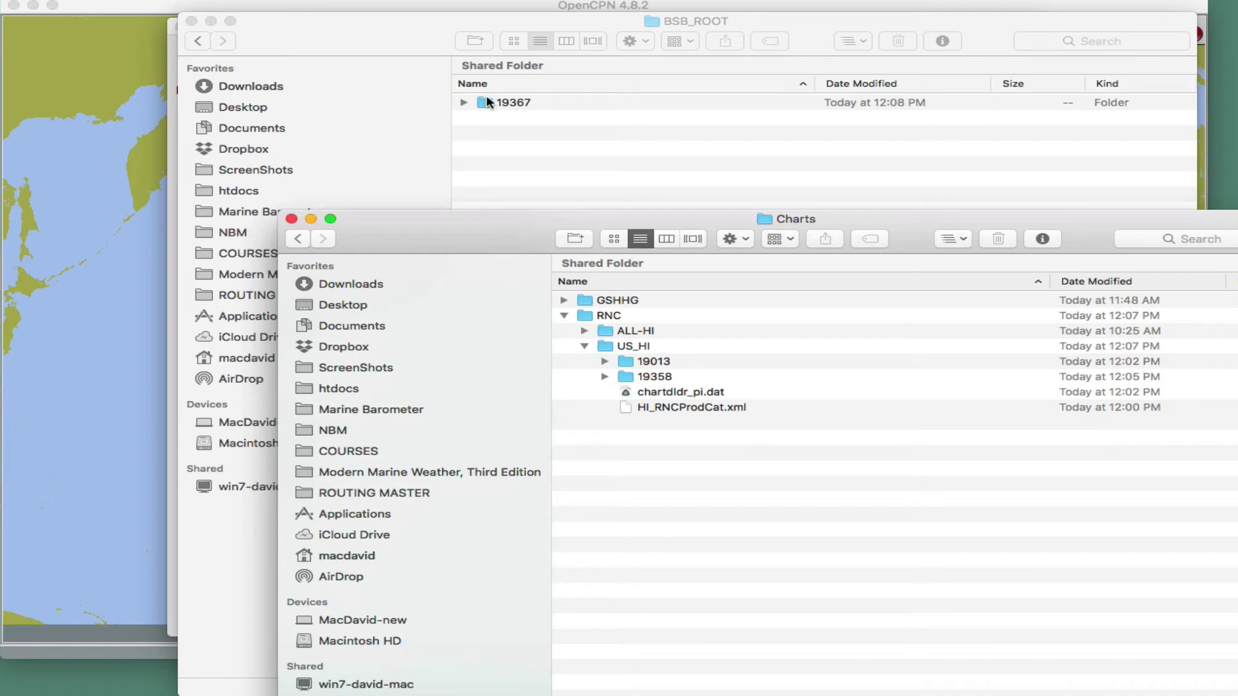
pyautogui.moveTo(486, 98); pyautogui.dragTo(836, 495)
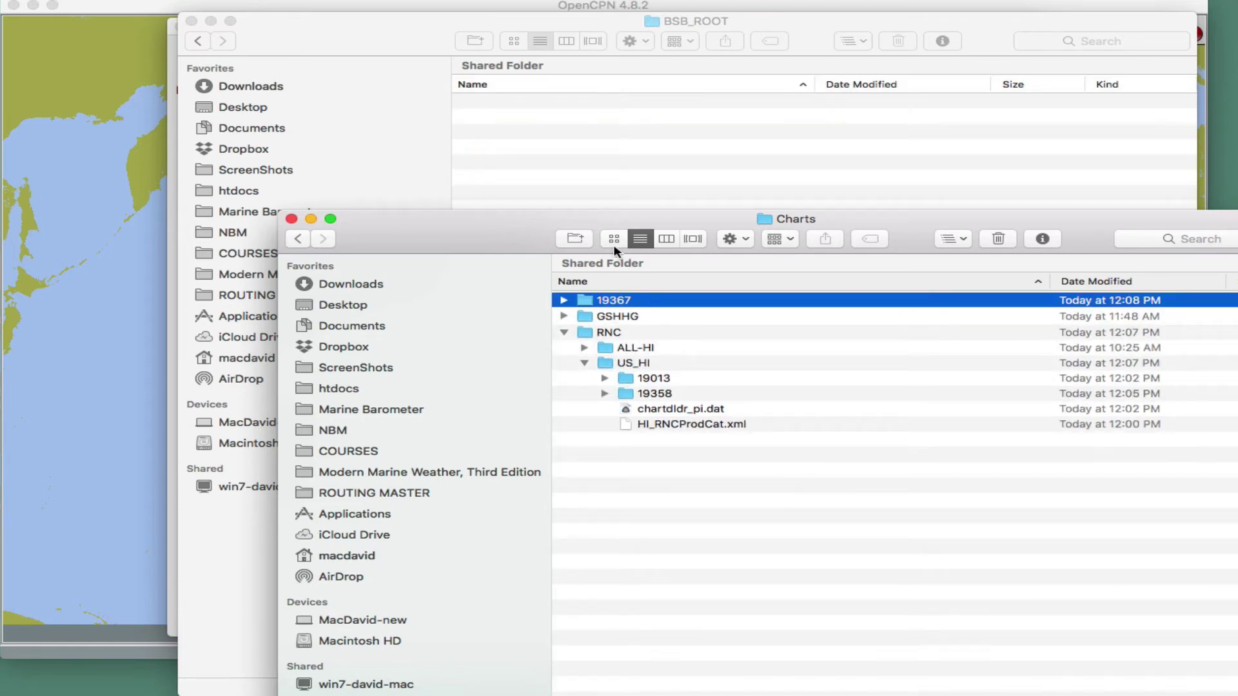
pyautogui.moveTo(586, 305); pyautogui.dragTo(738, 362)
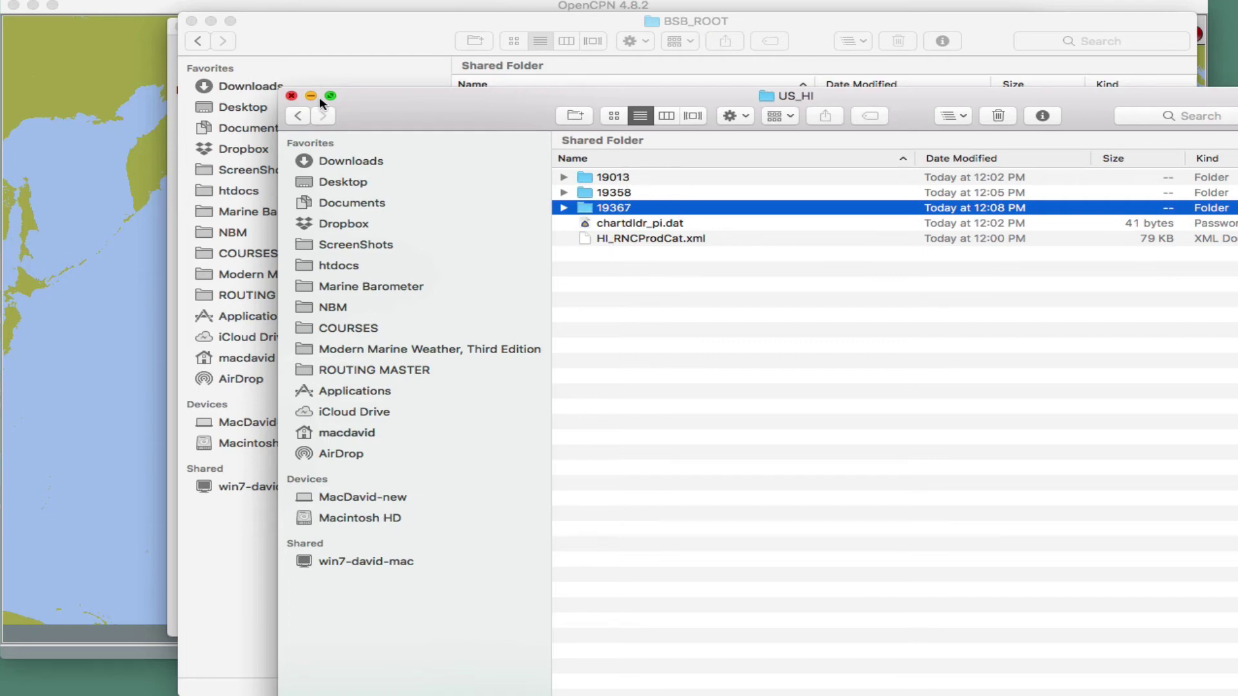
pyautogui.click(291, 96)
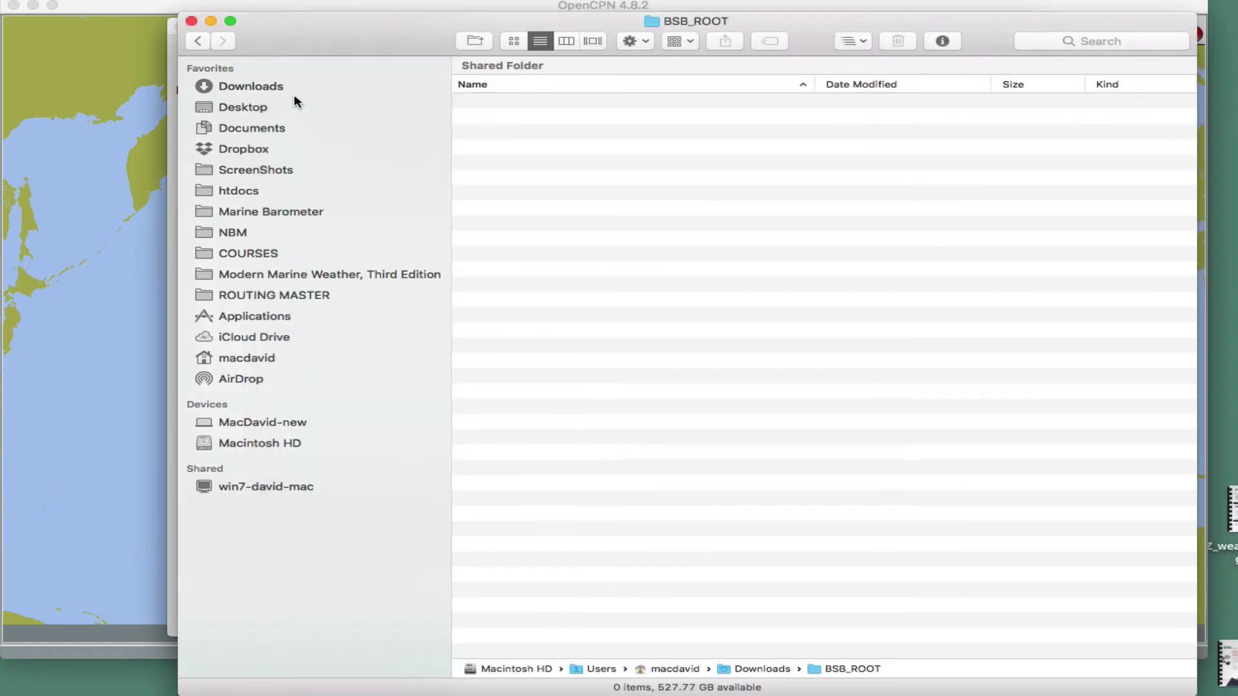
pyautogui.click(192, 20)
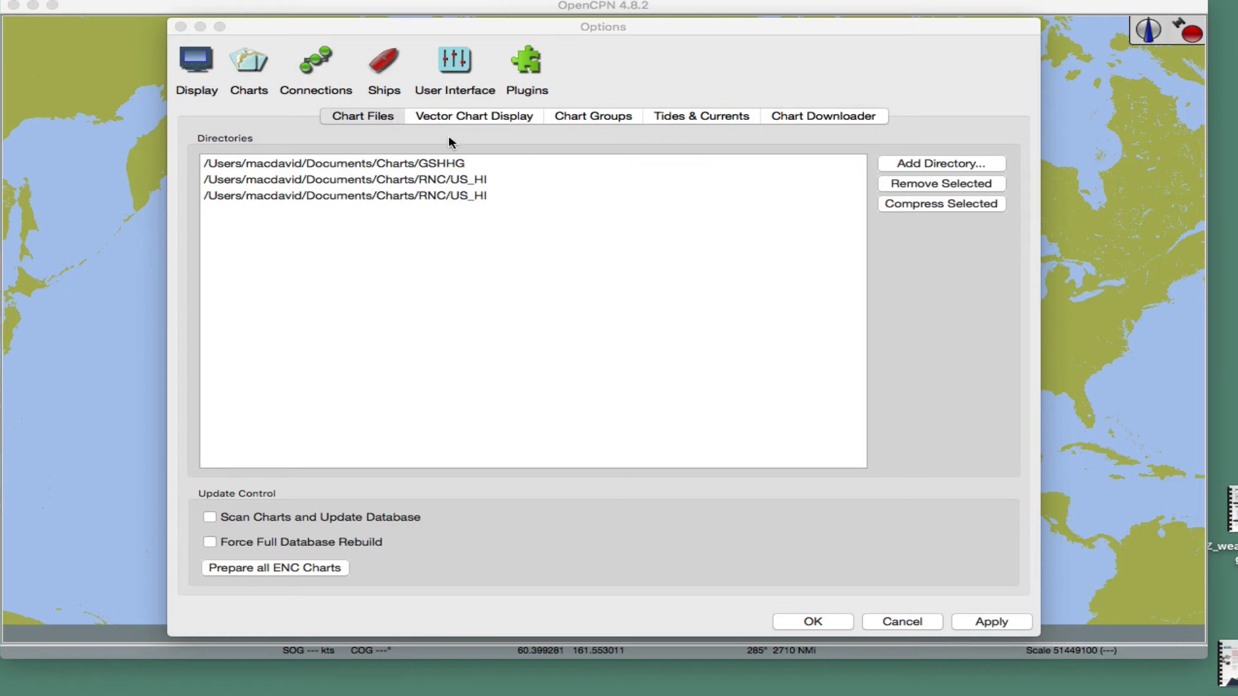
# Remove the duplicate RNC/US_HI entry from the OpenCPN chart directories and save the options
pyautogui.click(372, 116)
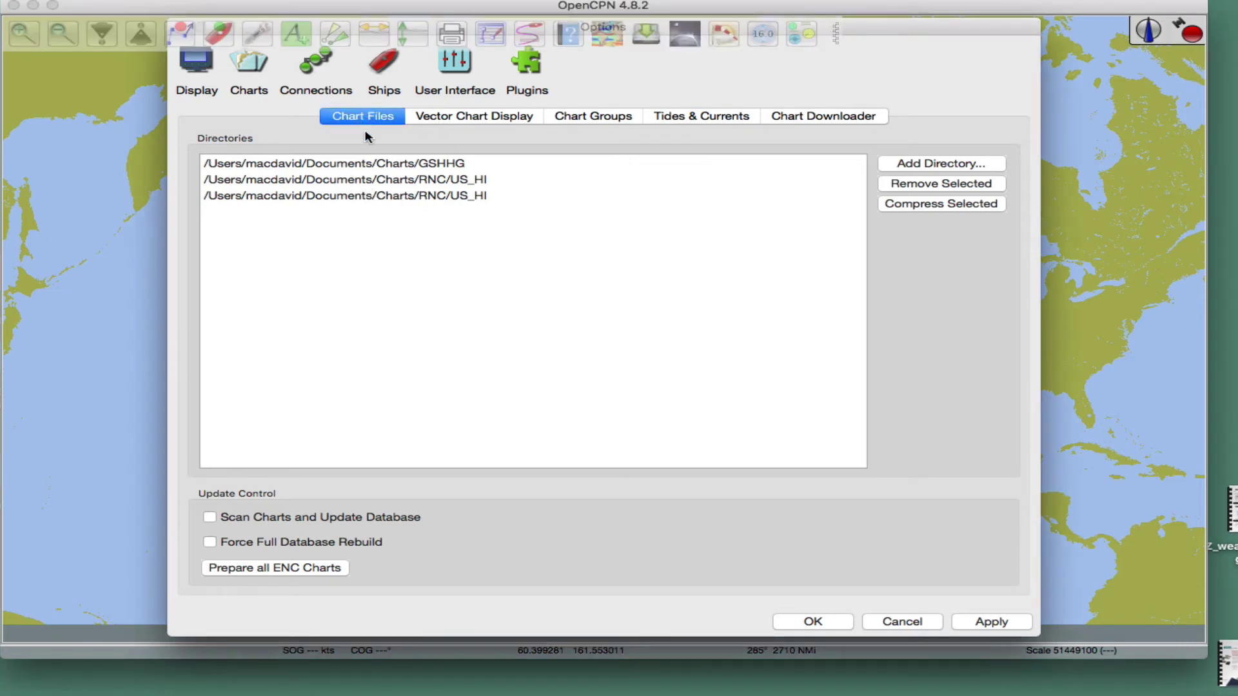
pyautogui.click(450, 194)
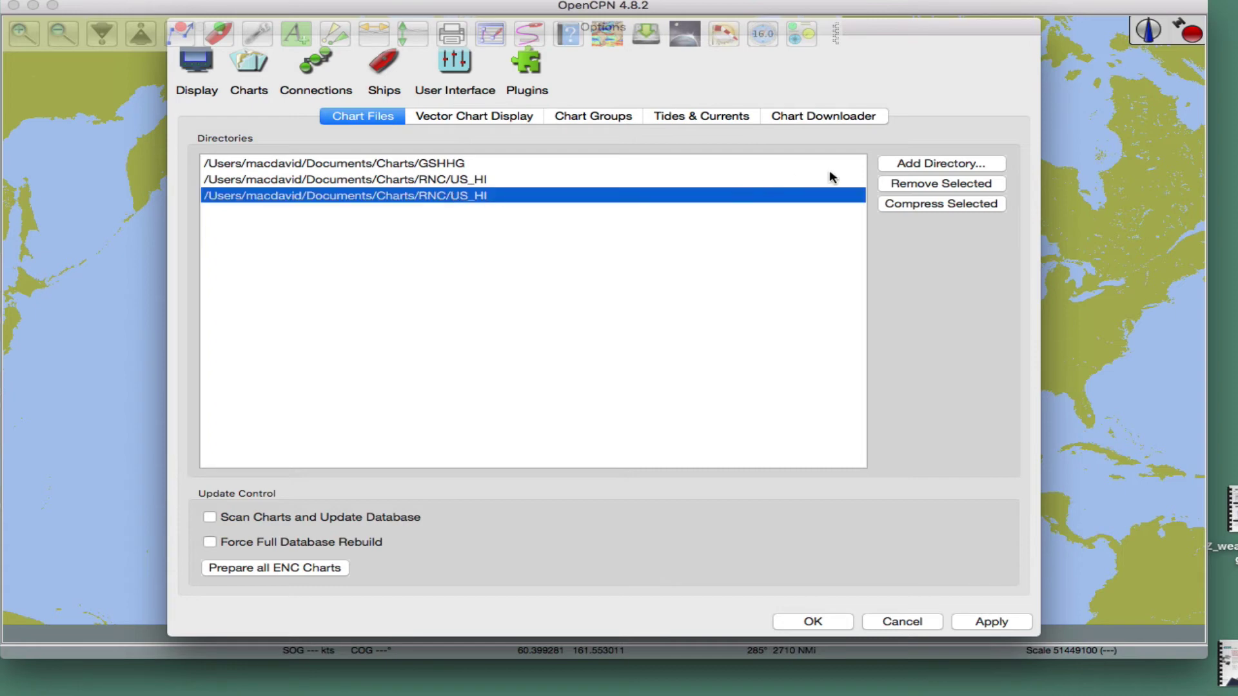
pyautogui.click(910, 185)
pyautogui.click(373, 180)
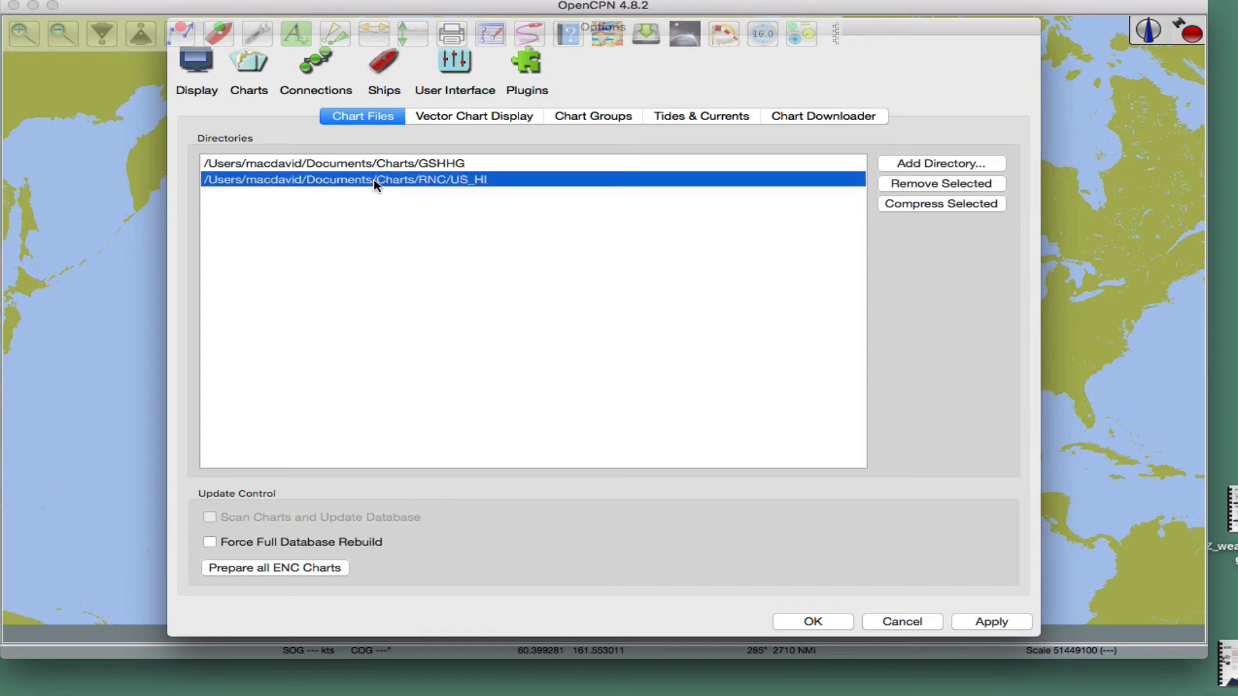
pyautogui.click(826, 625)
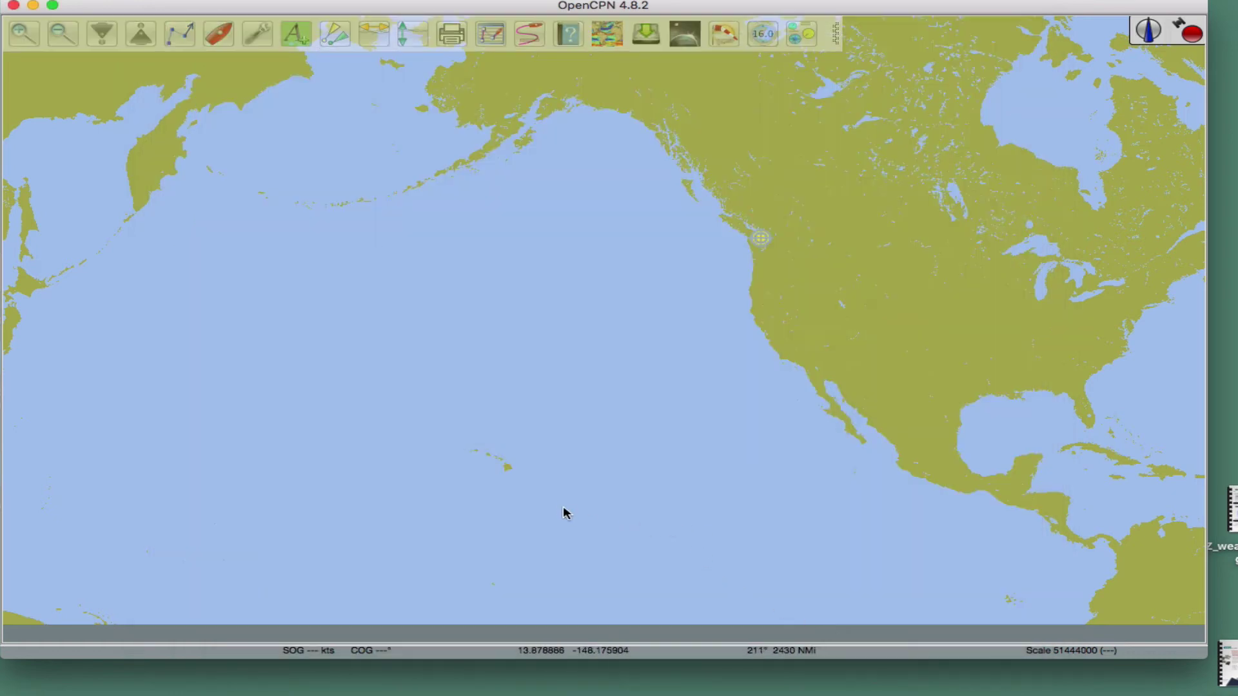
# Turn on Show Chart Outlines in the display options and inspect the chart outlines around Hawaii
pyautogui.scroll(-3, 567, 512)
pyautogui.scroll(5, 552, 403)
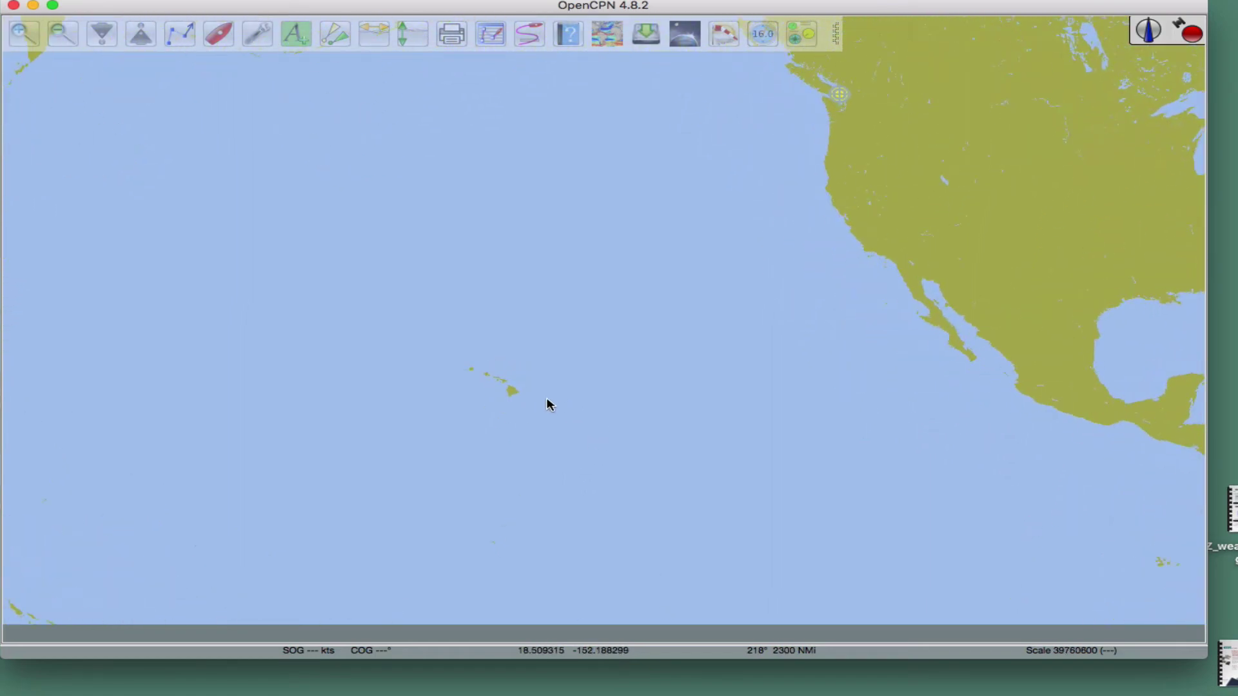
pyautogui.scroll(5, 644, 386)
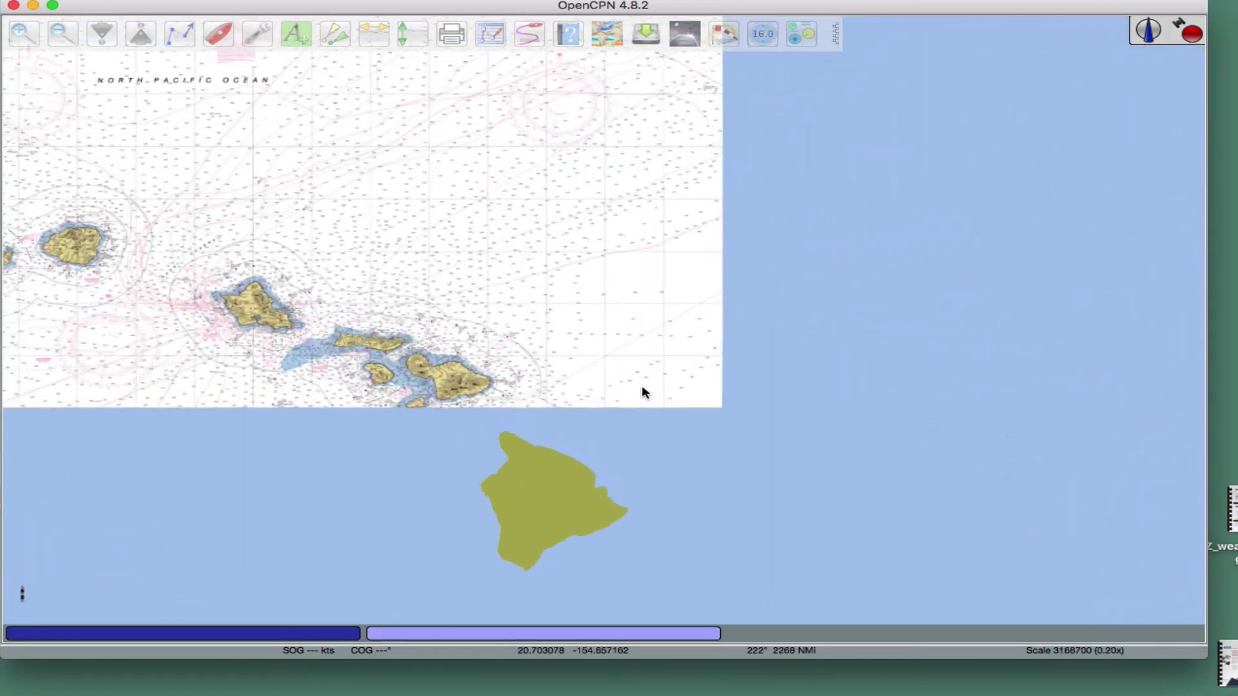
pyautogui.scroll(-5, 795, 443)
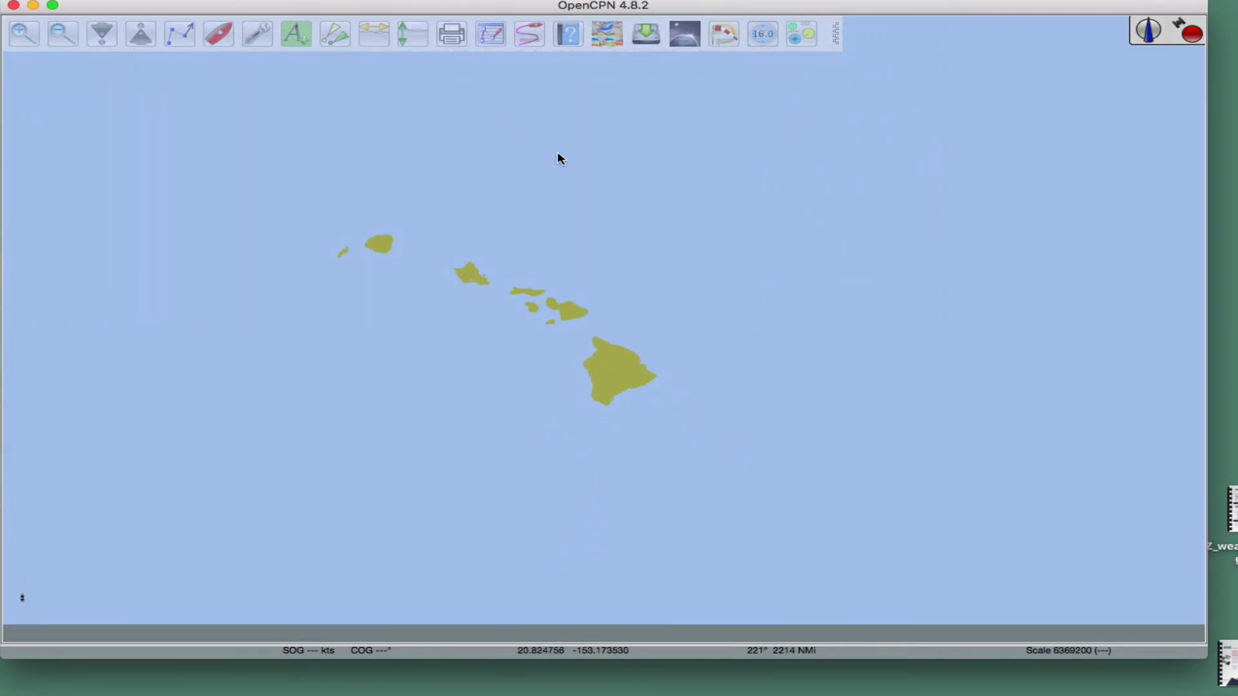
pyautogui.click(257, 33)
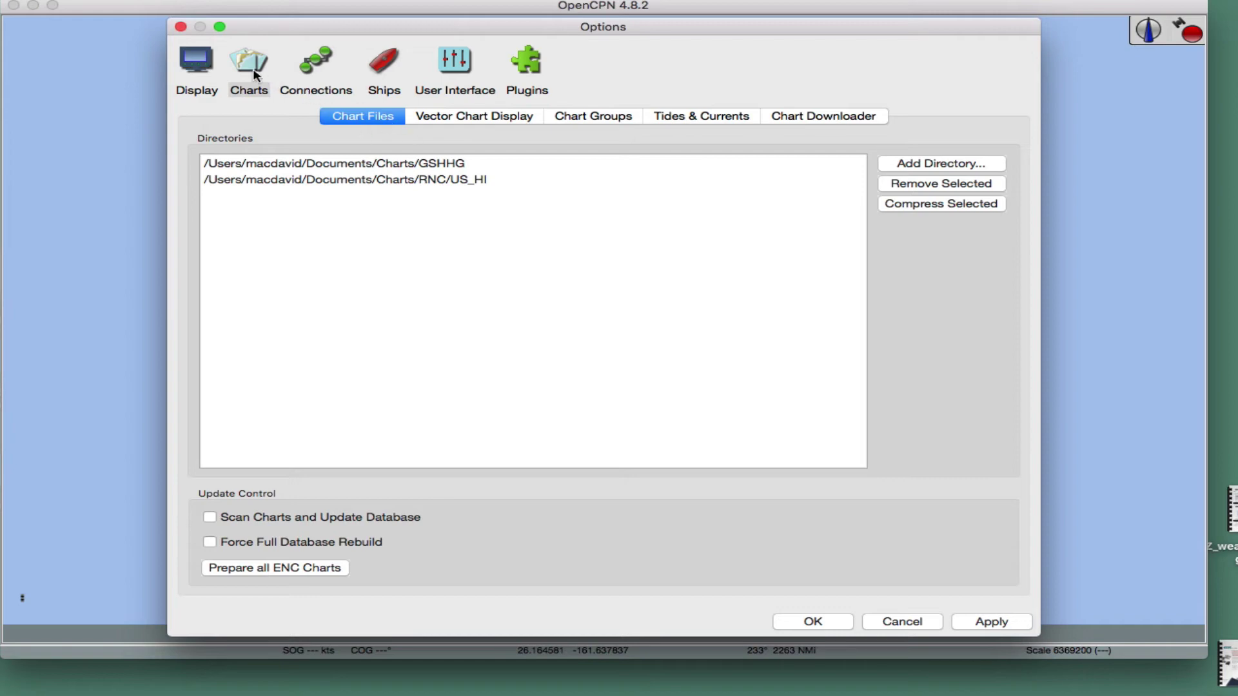
pyautogui.click(205, 71)
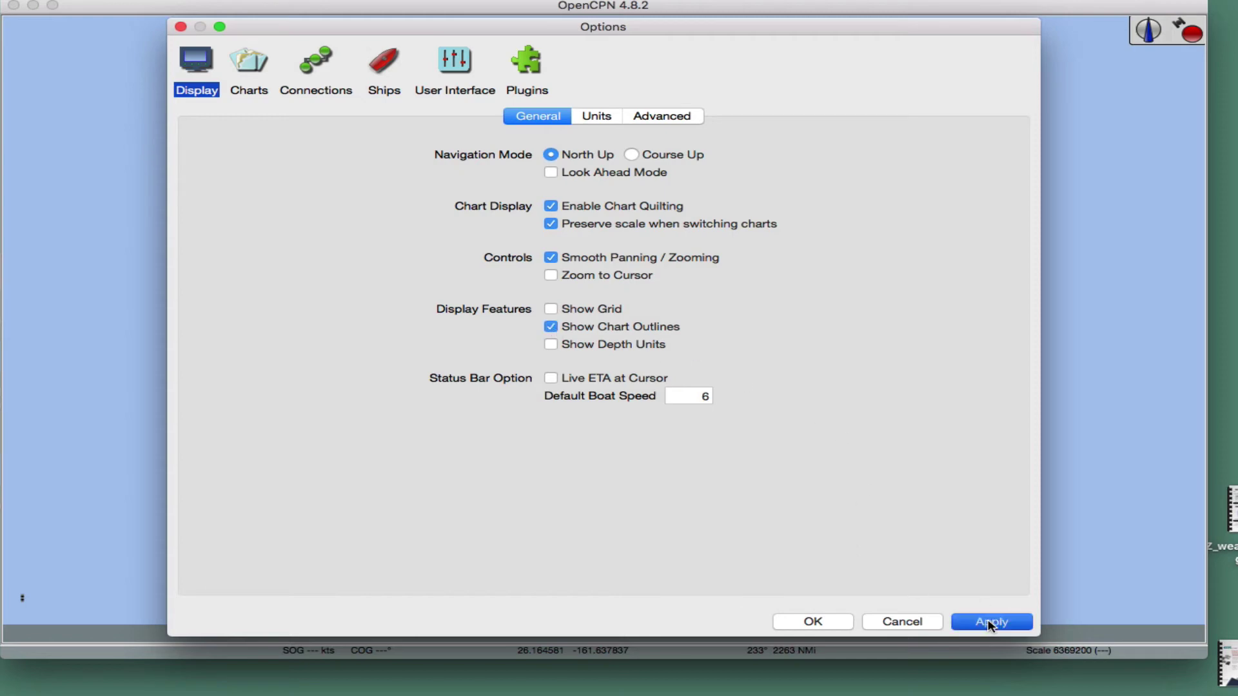
pyautogui.click(832, 622)
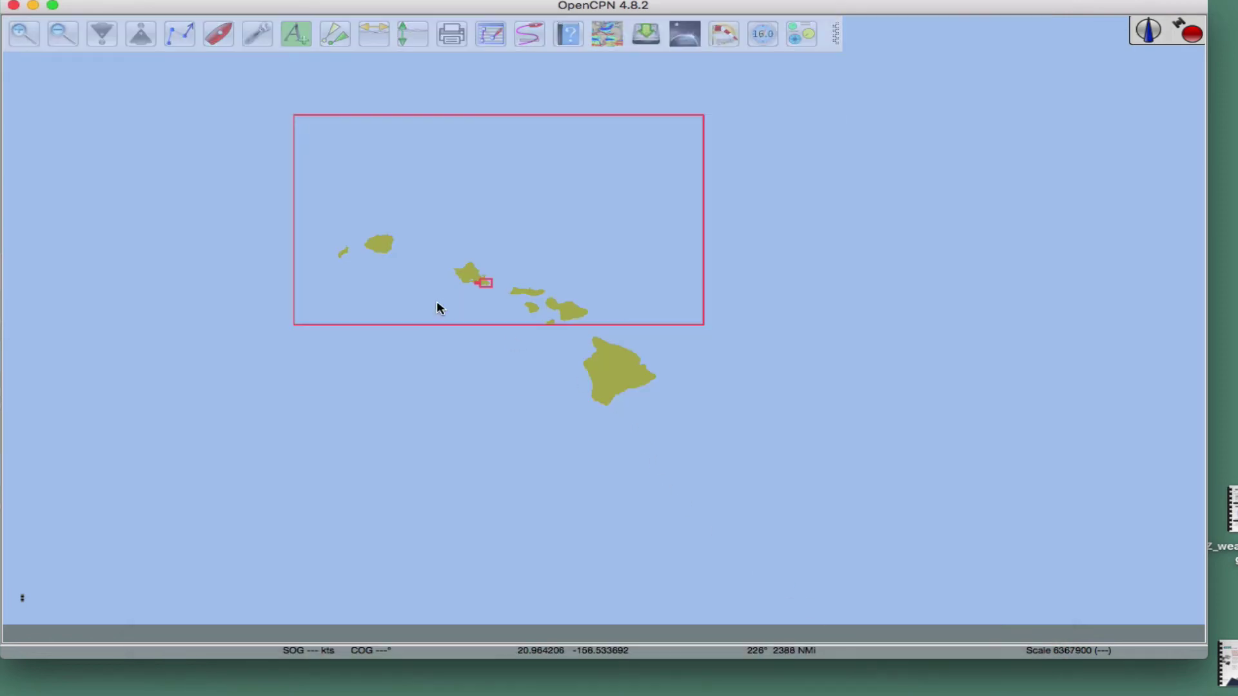
pyautogui.scroll(1, 437, 307)
pyautogui.moveTo(497, 276); pyautogui.dragTo(625, 381)
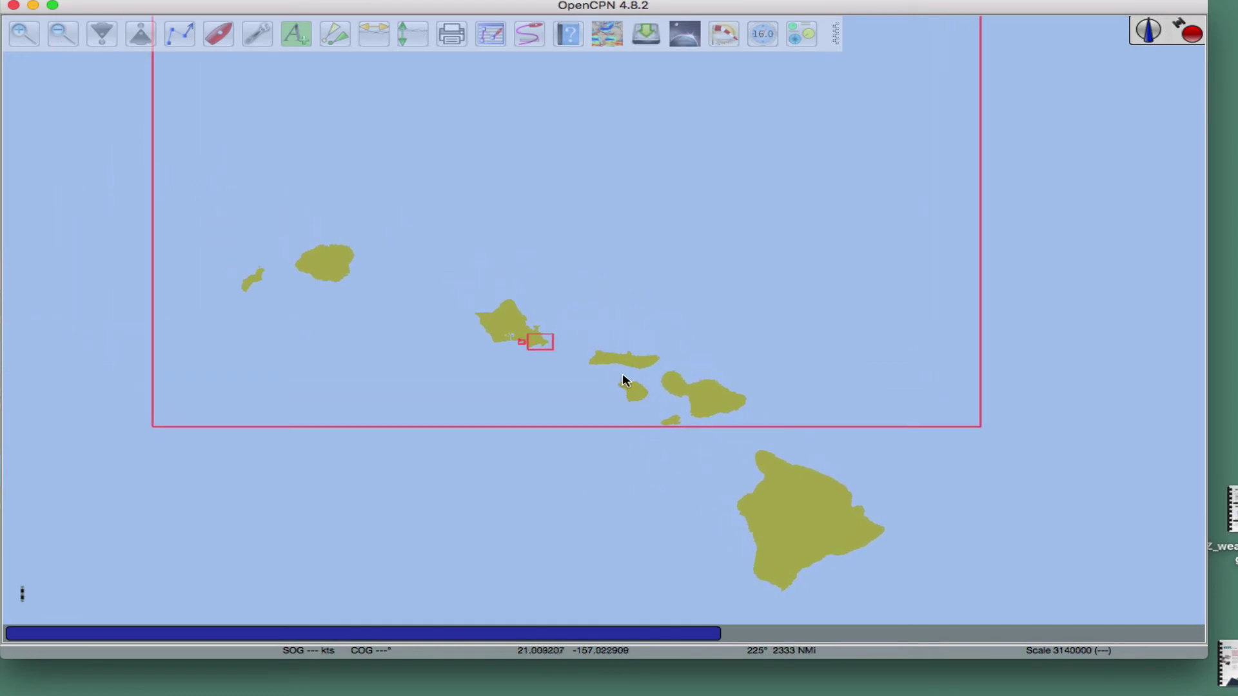
# Examine the coverage and outline of the Northern Part chart across the Hawaiian Islands at several scales
pyautogui.scroll(2, 624, 363)
pyautogui.scroll(-2, 623, 355)
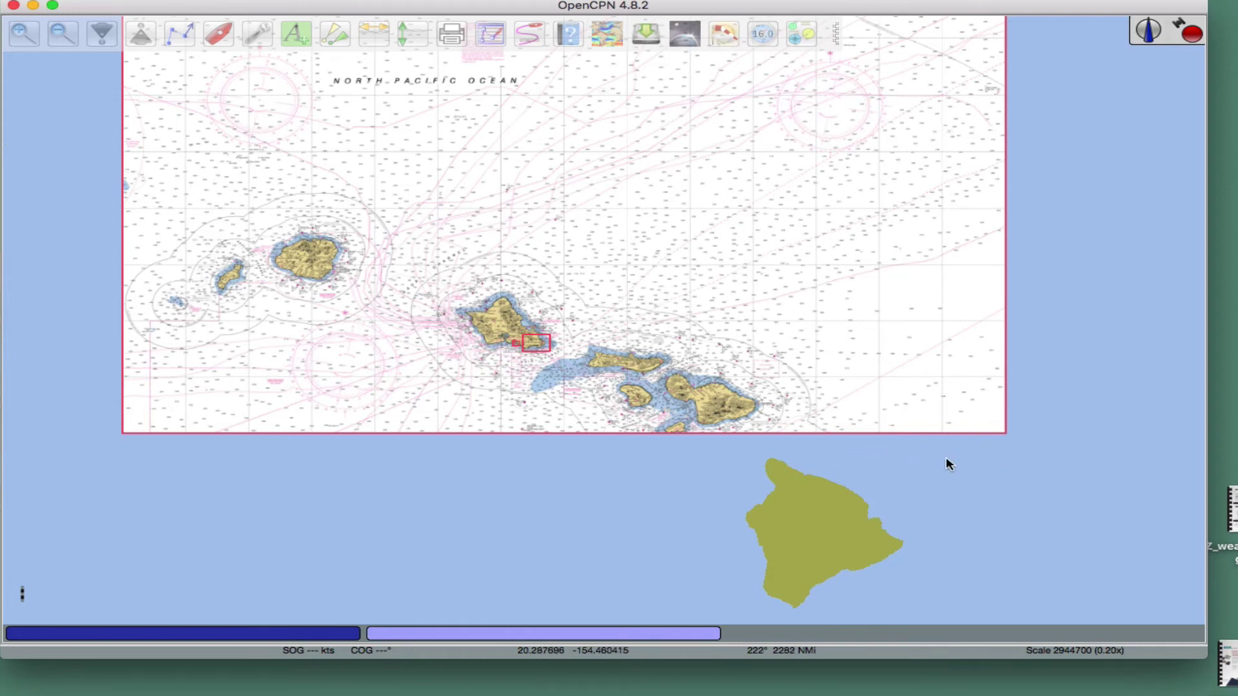
pyautogui.moveTo(659, 636)
pyautogui.scroll(5, 610, 321)
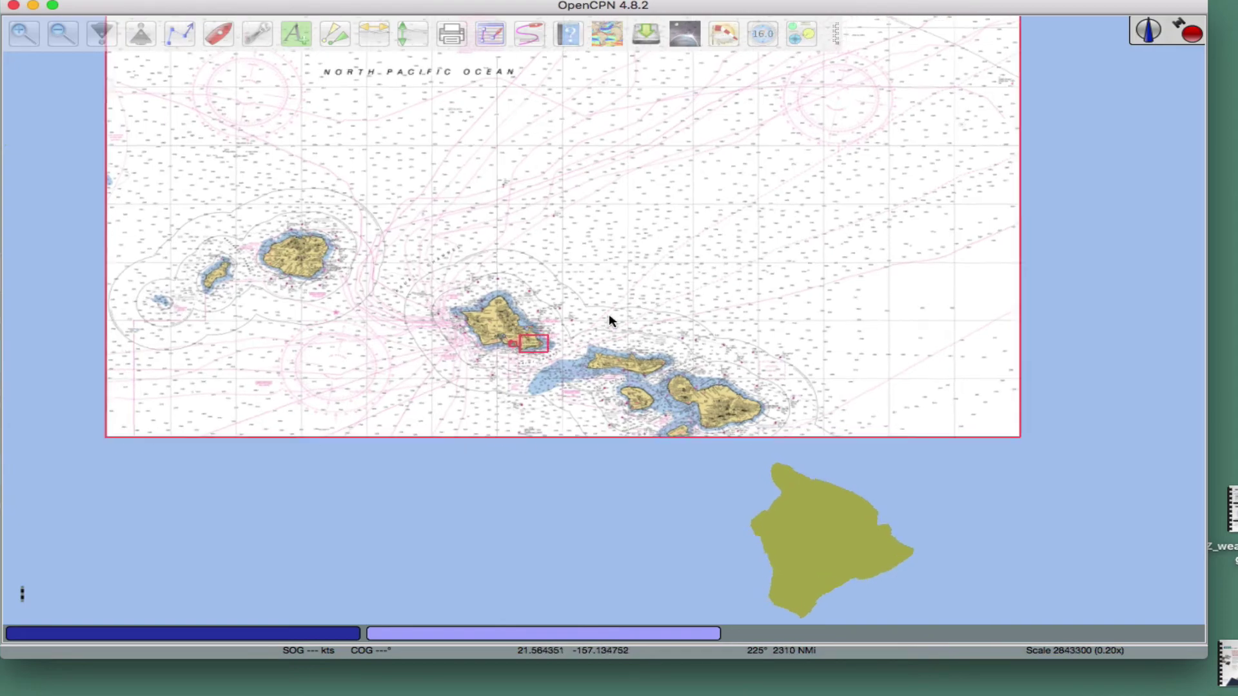
pyautogui.scroll(3, 609, 320)
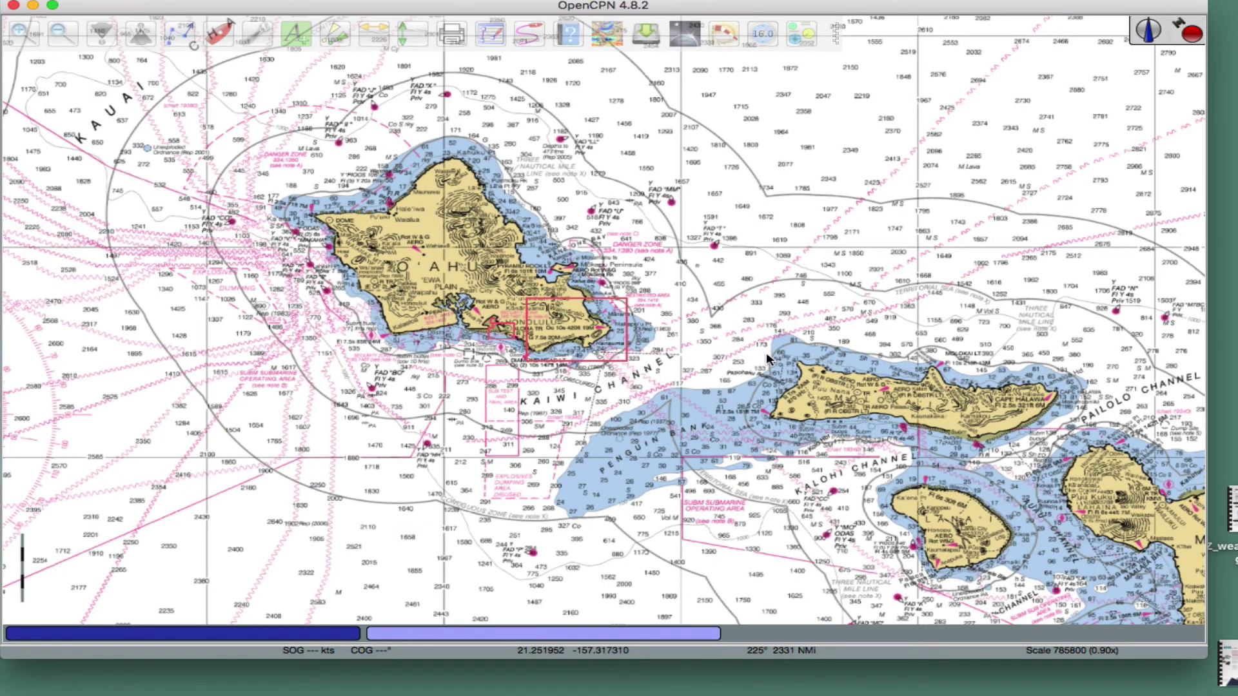
pyautogui.scroll(-3, 768, 353)
pyautogui.scroll(-5, 766, 352)
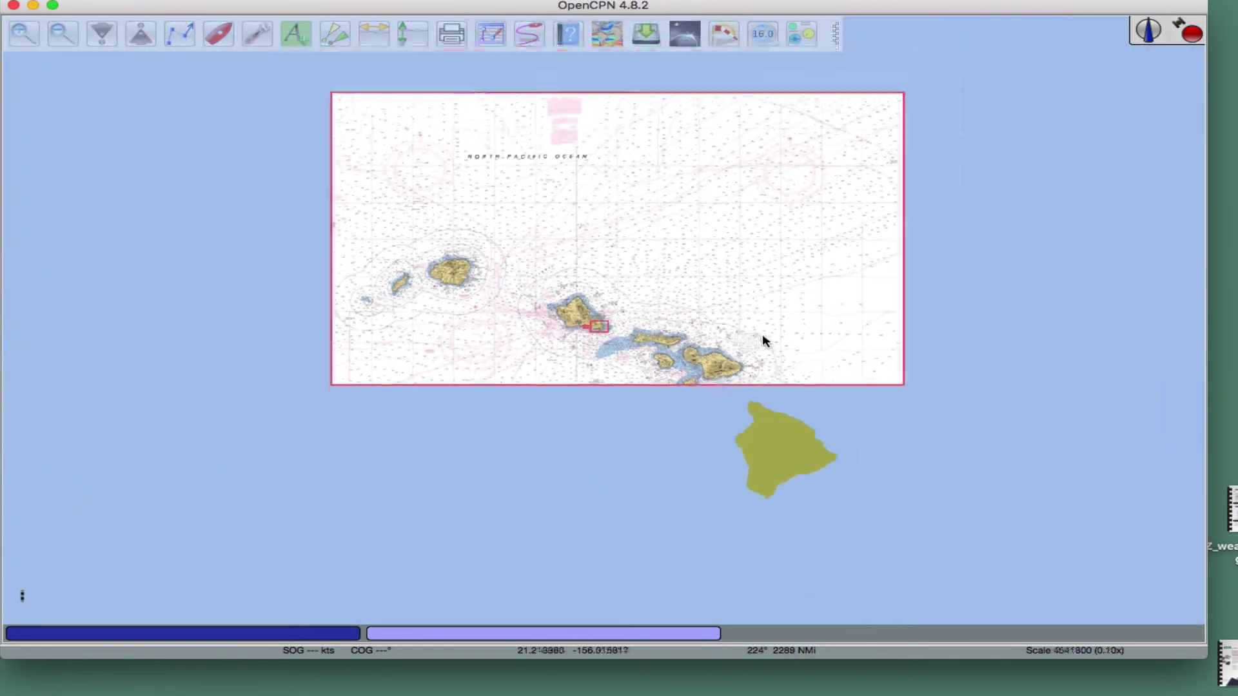
pyautogui.scroll(4, 757, 335)
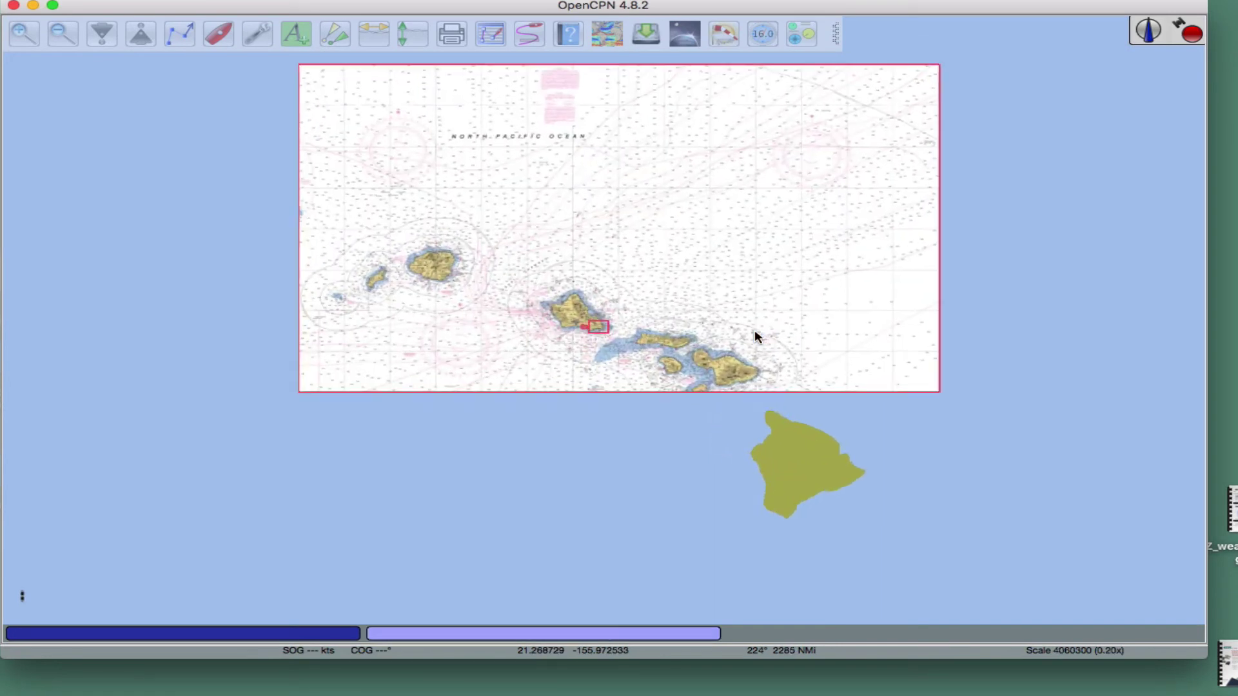
pyautogui.scroll(3, 756, 333)
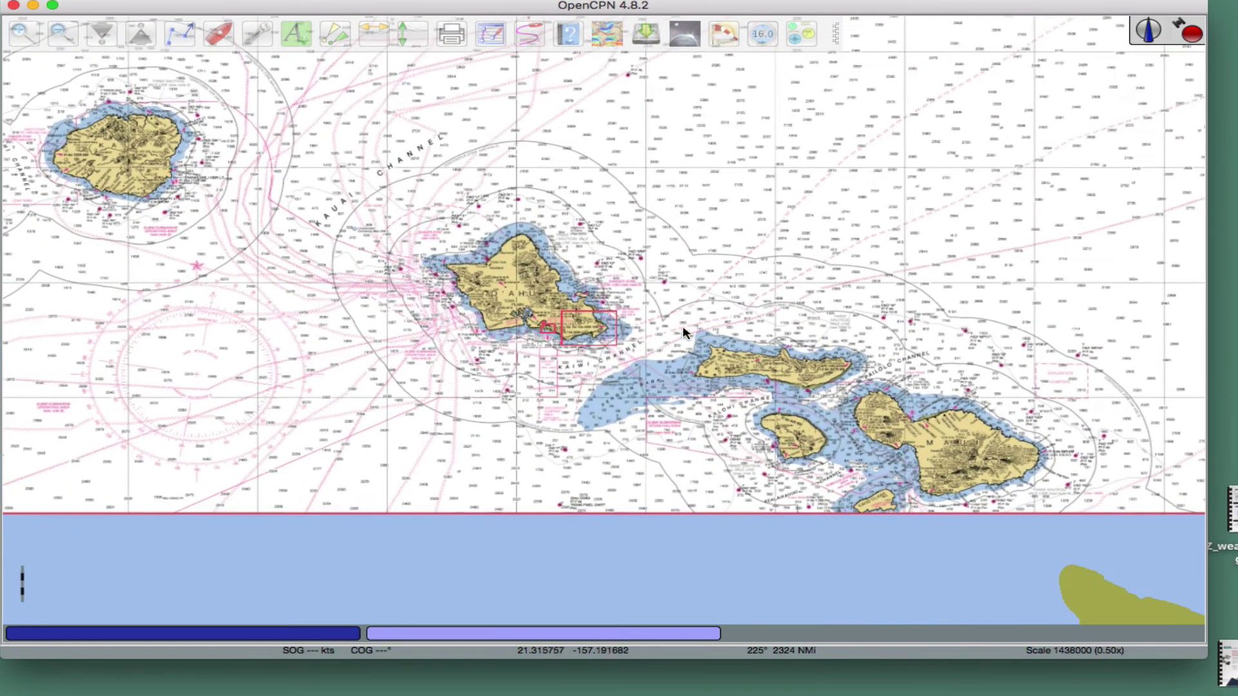
# Inspect the Southeast Coast of Oahu chart, and compare the coverage and chart details of 19358 and 19013
pyautogui.scroll(4, 595, 329)
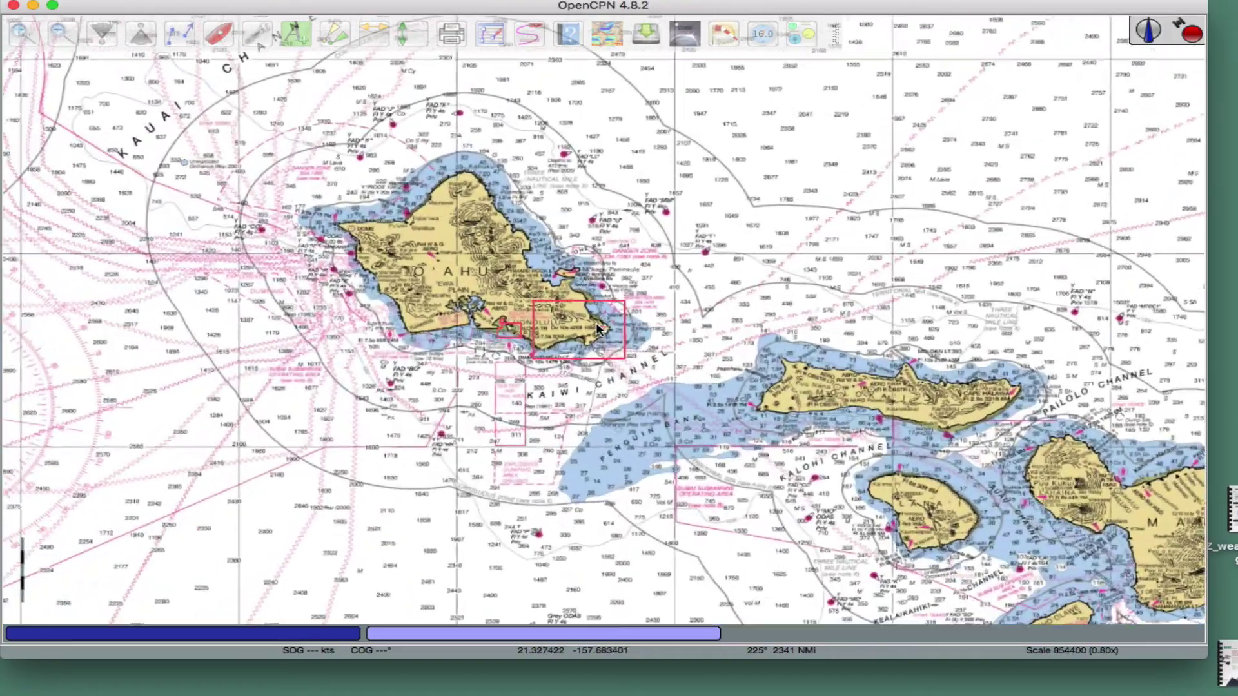
pyautogui.scroll(5, 597, 330)
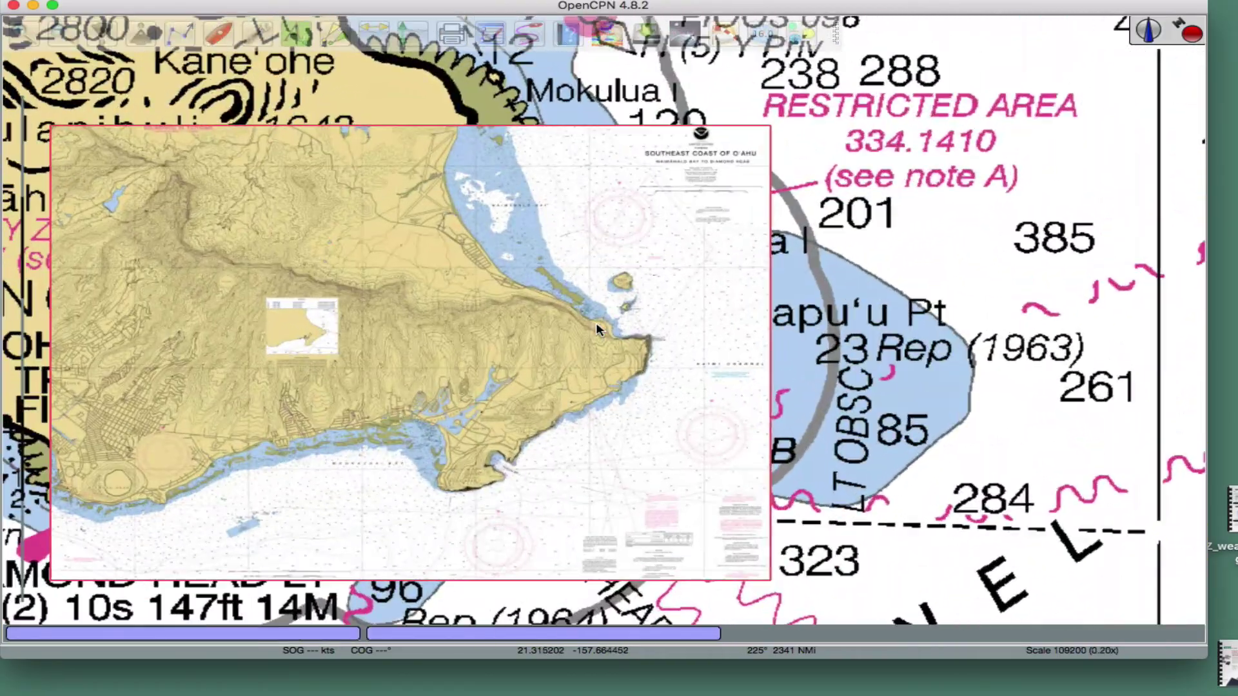
pyautogui.moveTo(536, 318); pyautogui.dragTo(745, 296)
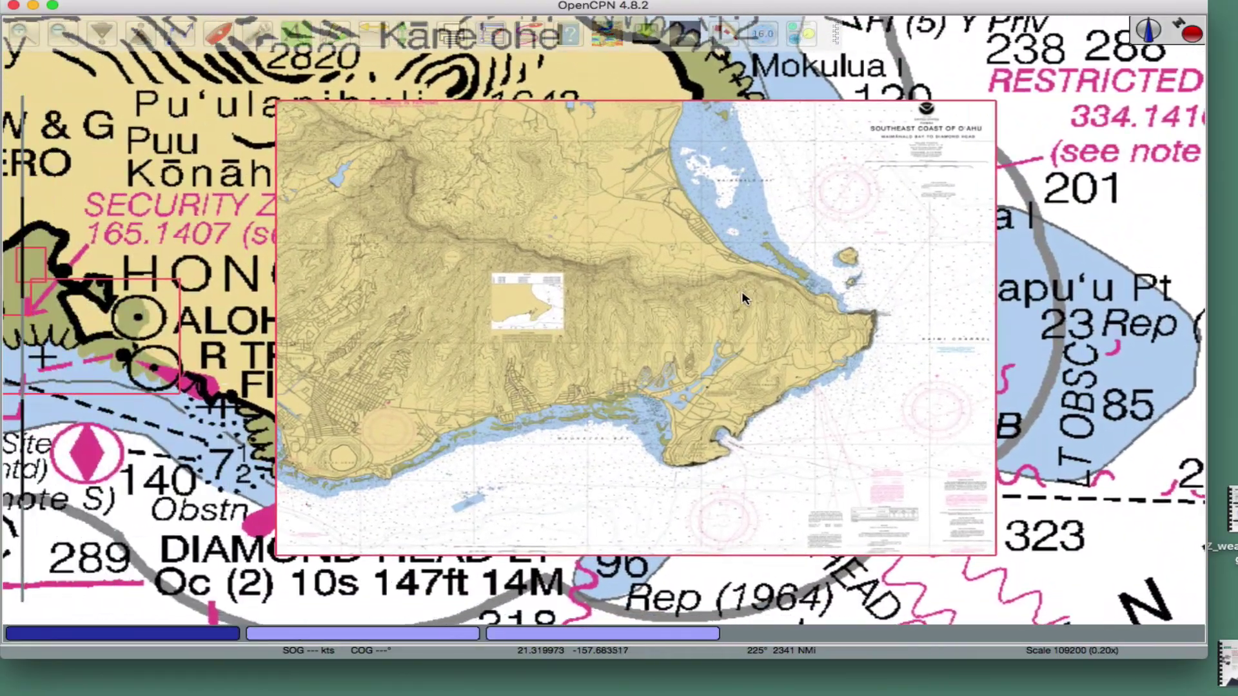
pyautogui.scroll(3, 645, 349)
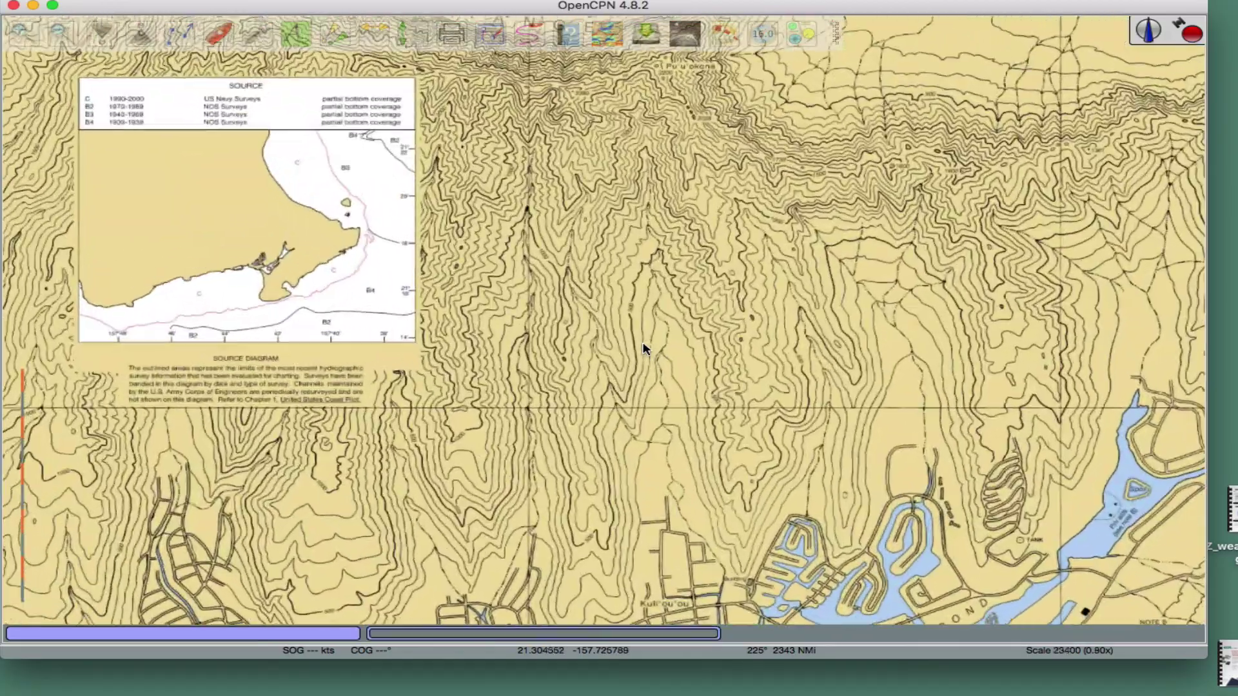
pyautogui.scroll(-5, 647, 339)
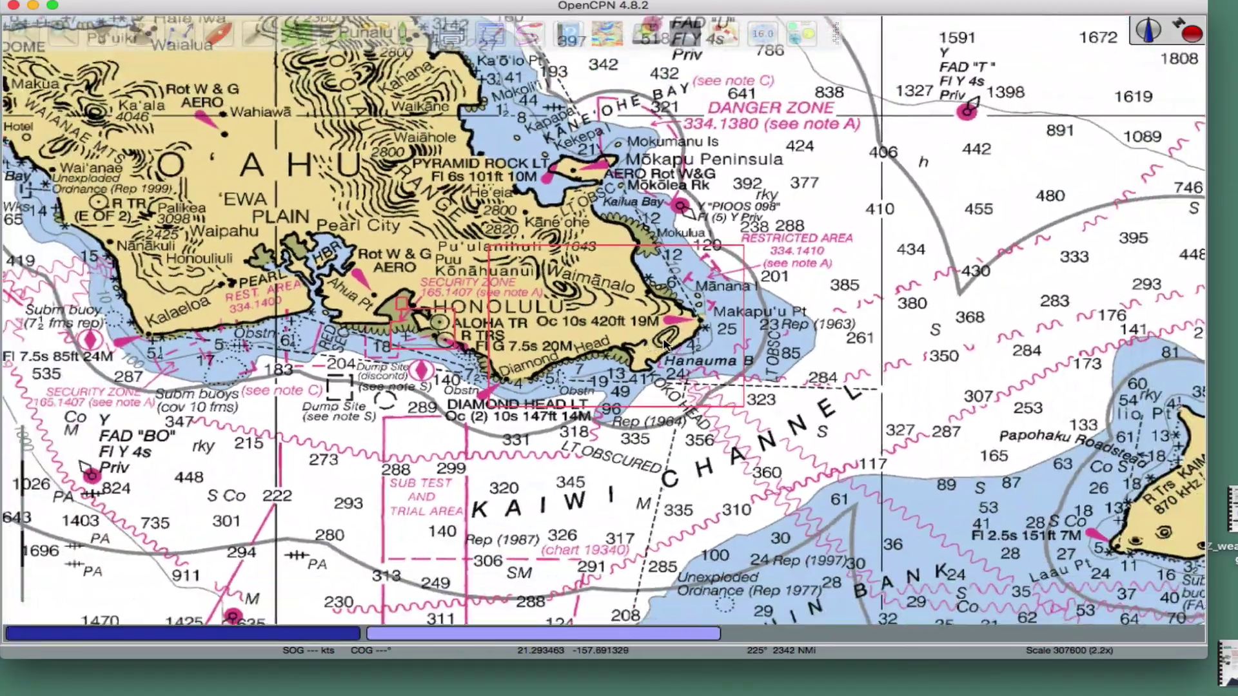
pyautogui.moveTo(647, 339); pyautogui.dragTo(715, 341)
pyautogui.scroll(1, 506, 329)
pyautogui.moveTo(506, 329); pyautogui.dragTo(566, 340)
pyautogui.moveTo(299, 640)
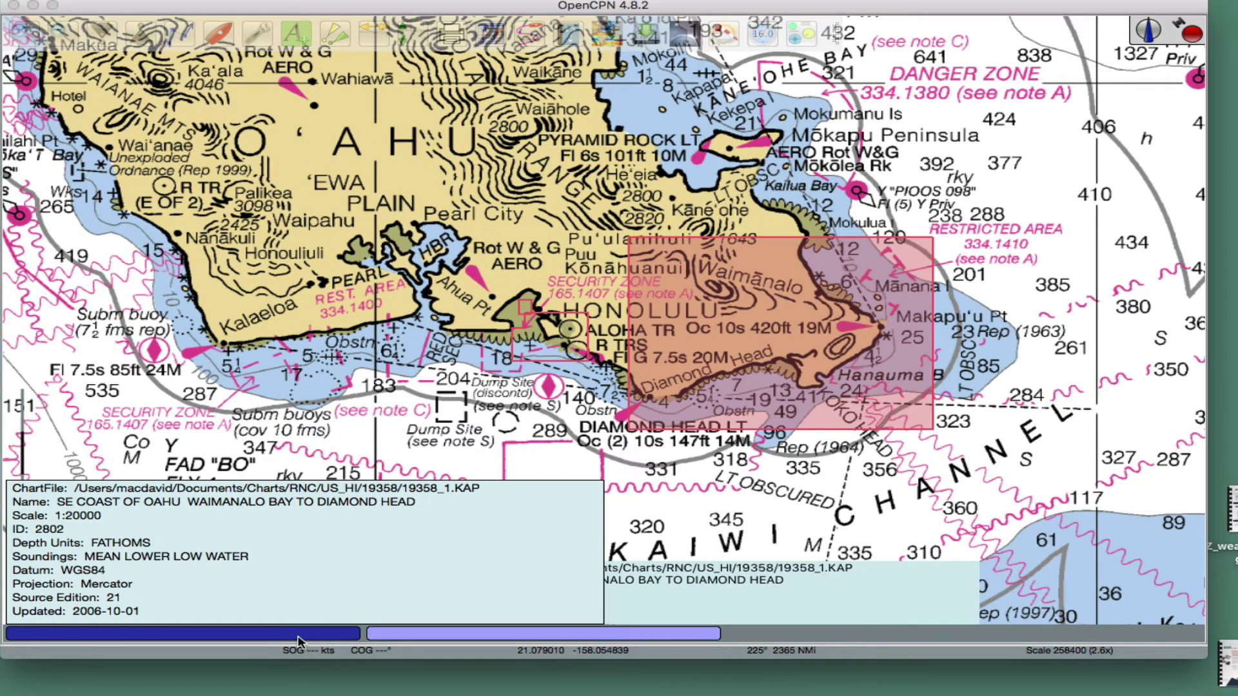
pyautogui.moveTo(419, 640)
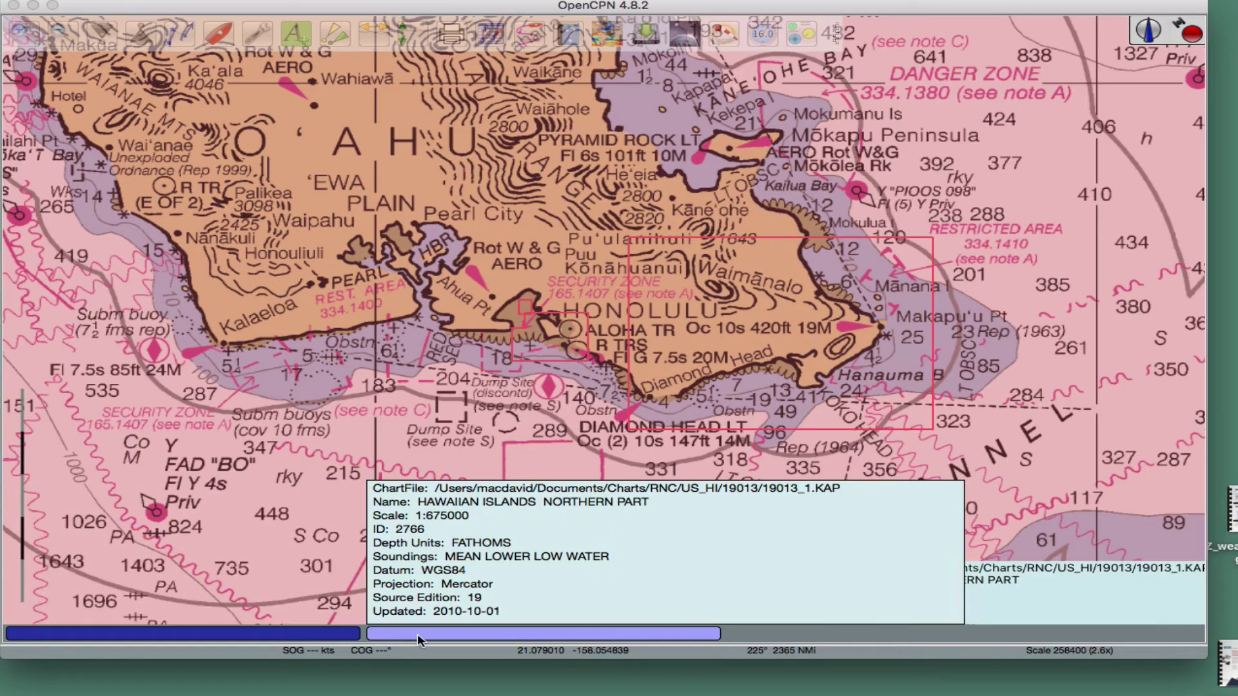
# Examine the Honolulu Harbor charts and the details of the available charts there, and view the full extent of chart 19013
pyautogui.scroll(1, 524, 359)
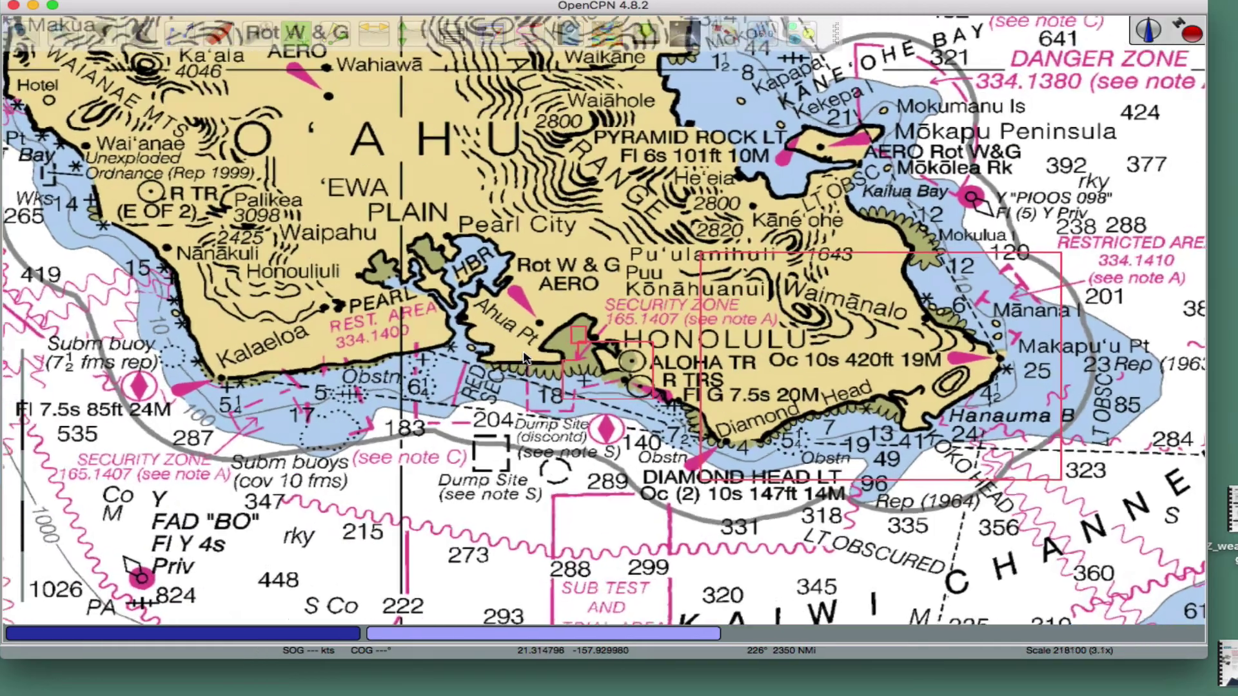
pyautogui.scroll(5, 524, 359)
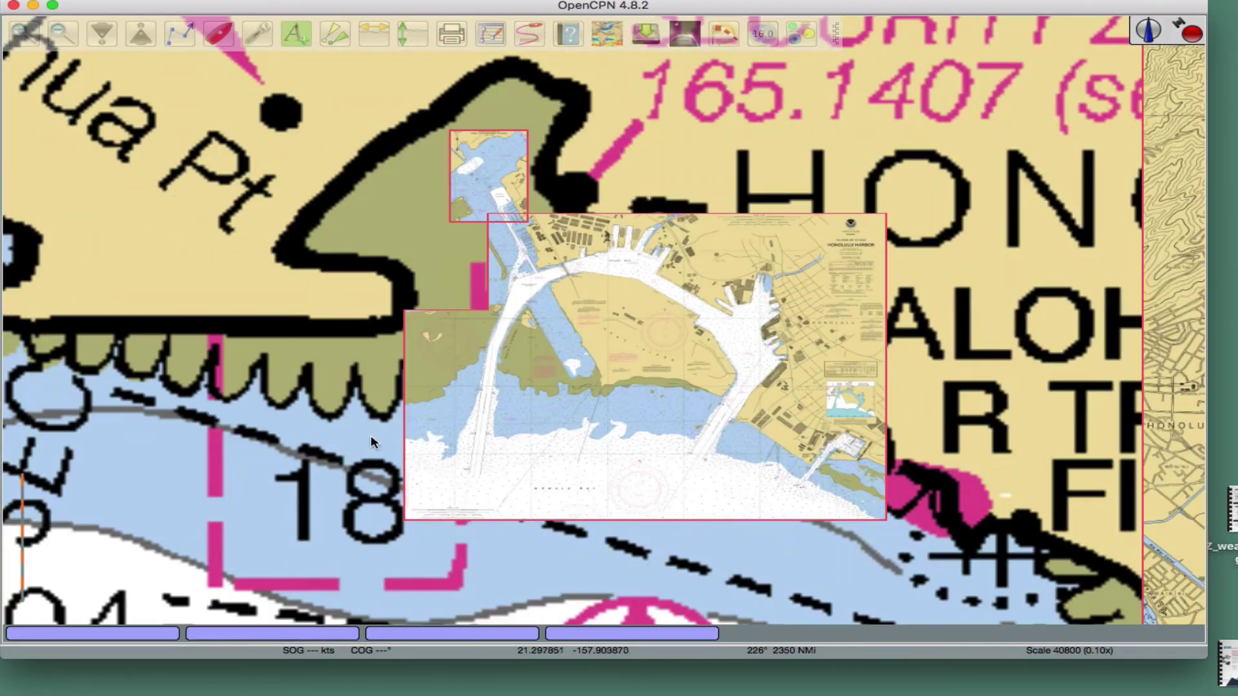
pyautogui.scroll(-1, 462, 386)
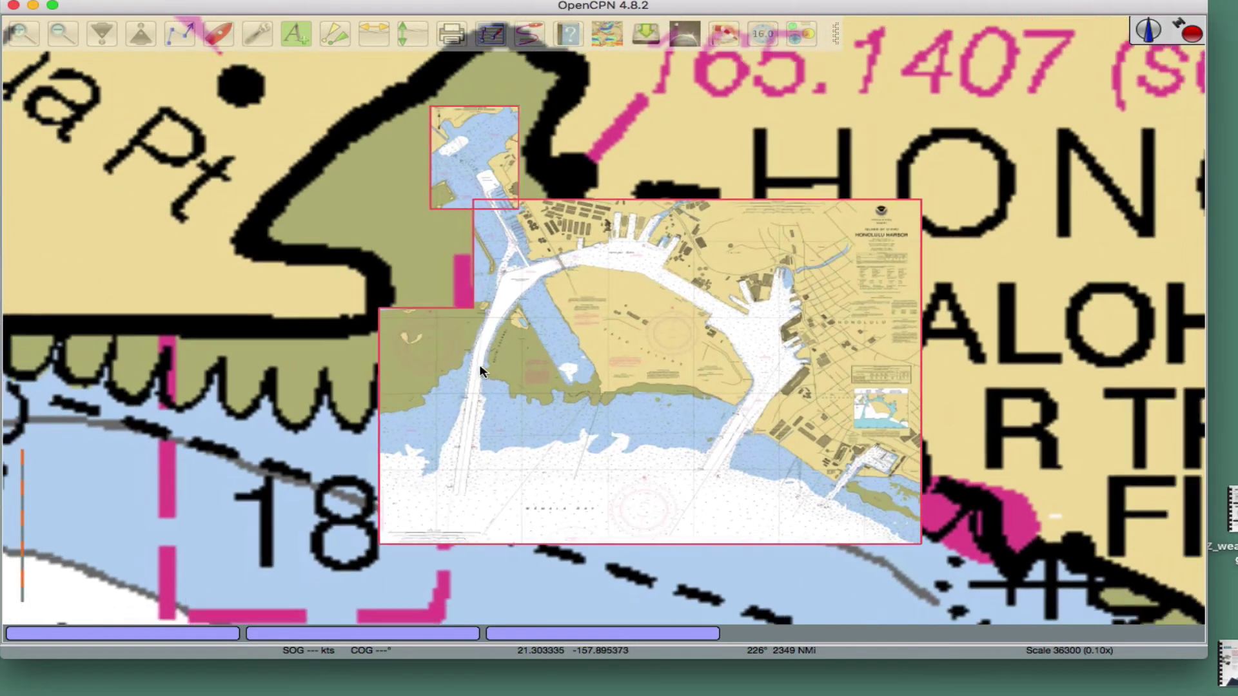
pyautogui.scroll(1, 480, 372)
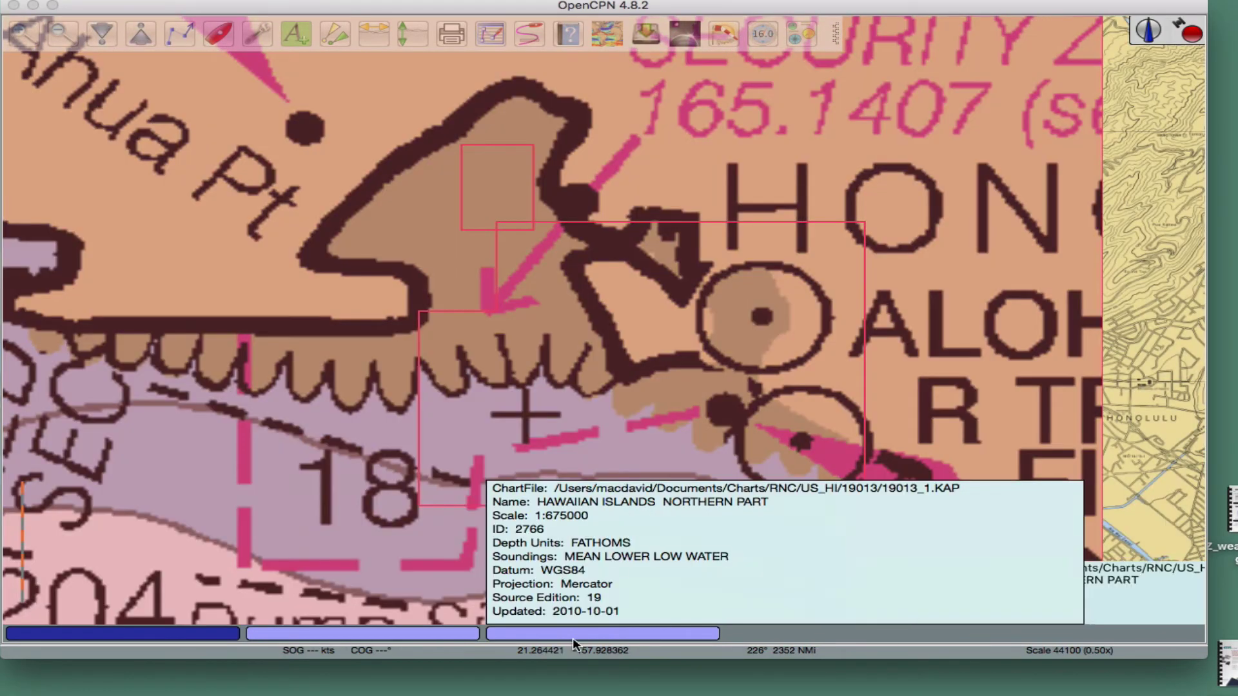
pyautogui.click(325, 635)
pyautogui.scroll(-15, 434, 497)
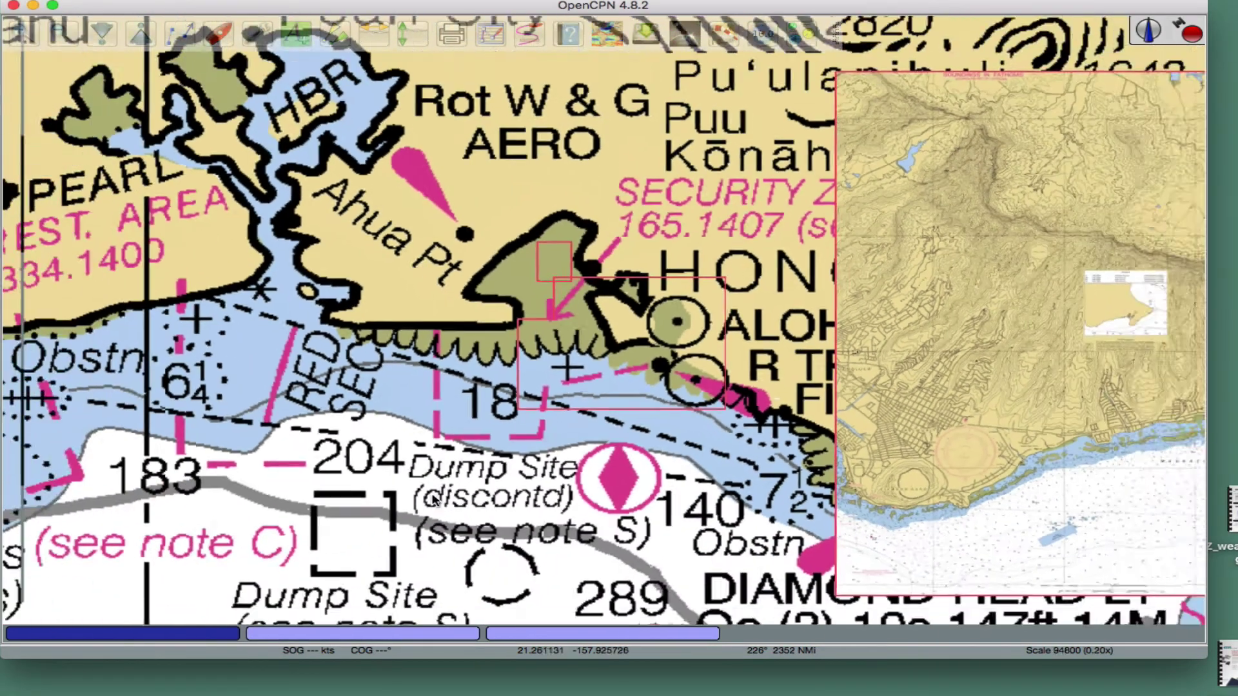
pyautogui.scroll(-3, 433, 475)
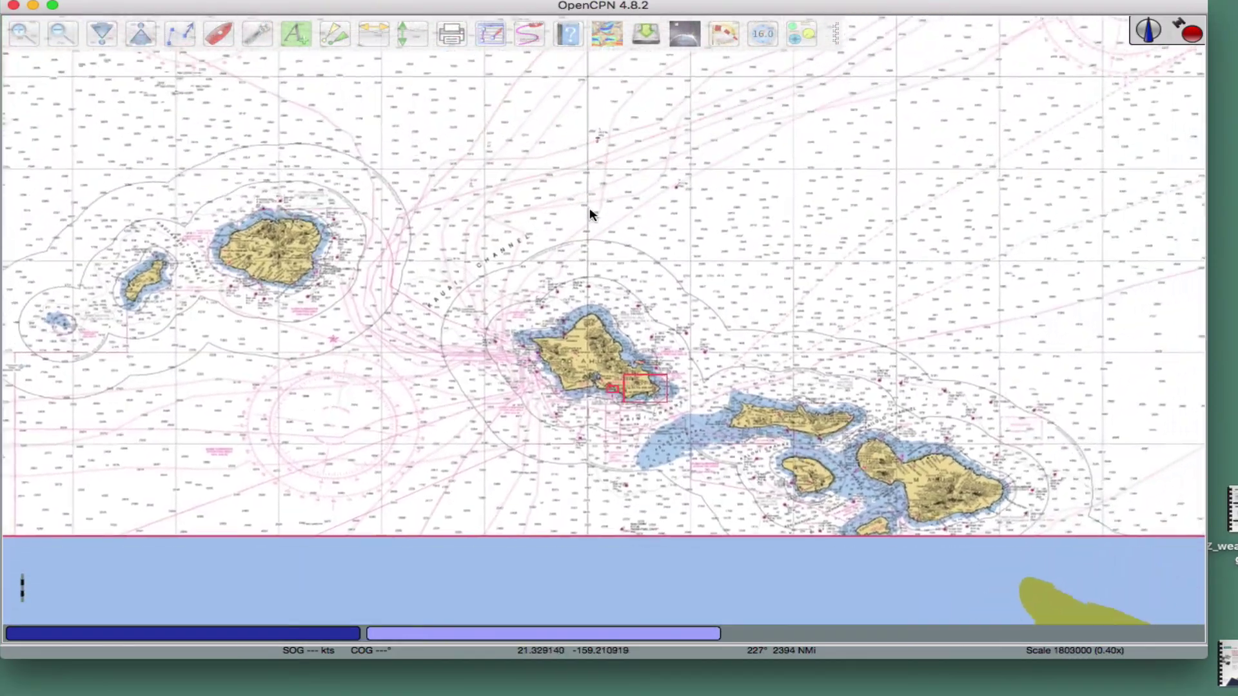
pyautogui.scroll(3, 589, 213)
pyautogui.scroll(-2, 587, 209)
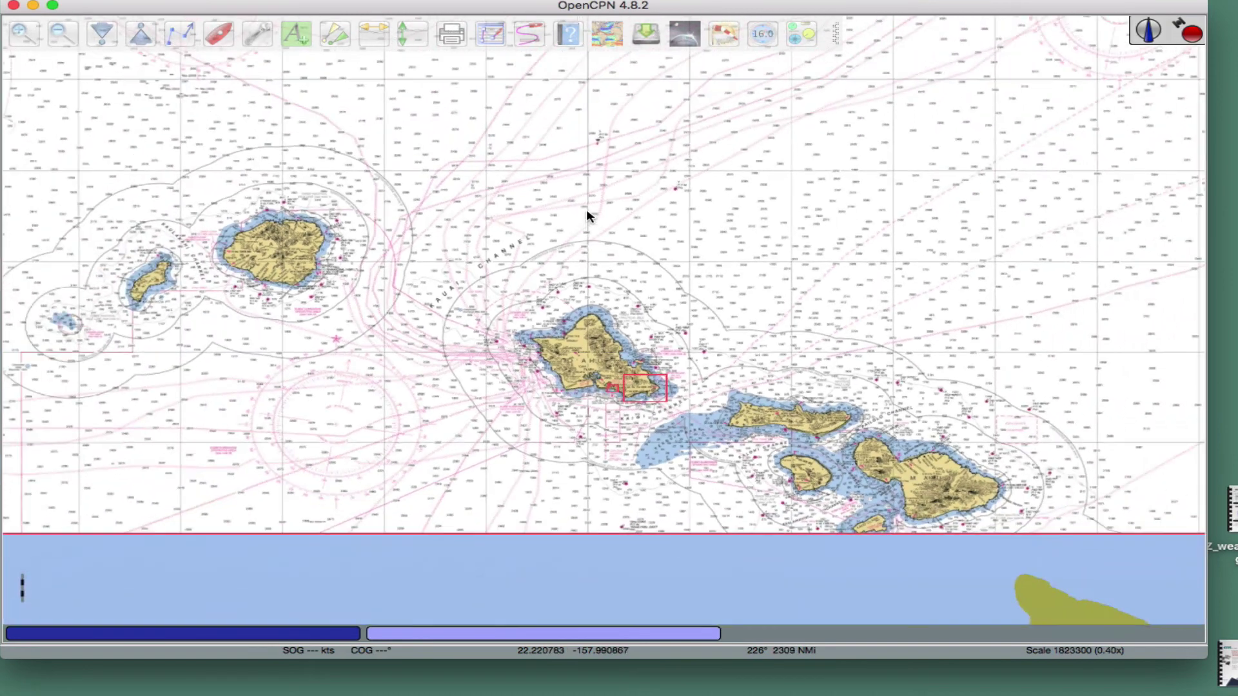
pyautogui.scroll(-3, 605, 256)
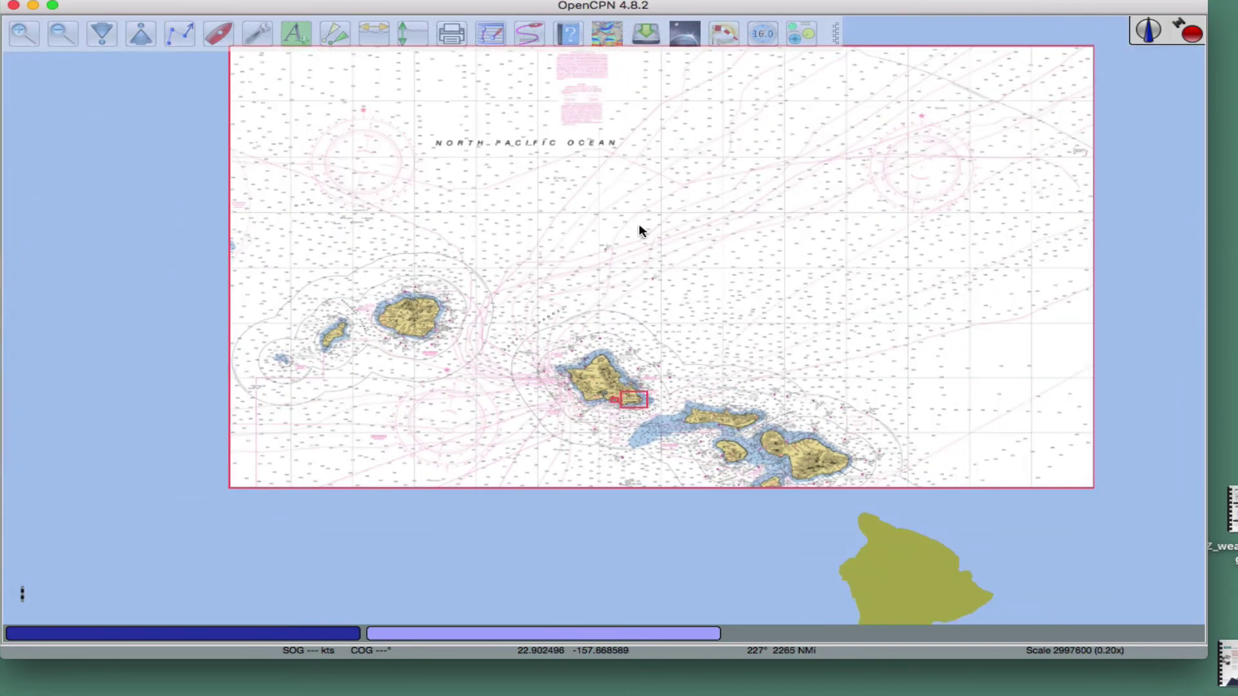
pyautogui.moveTo(642, 230); pyautogui.dragTo(608, 288)
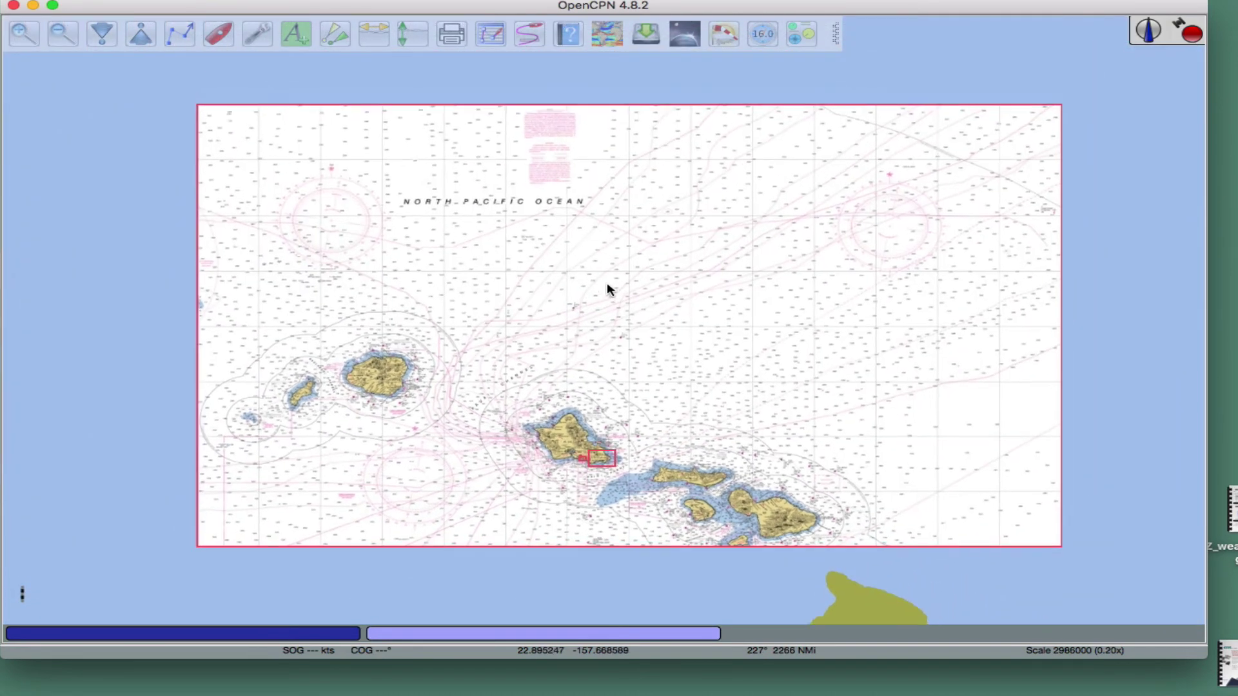
# Remove RNC/US_HI from the chart directories, save the options, and inspect the base map around Hawaii
pyautogui.click(262, 32)
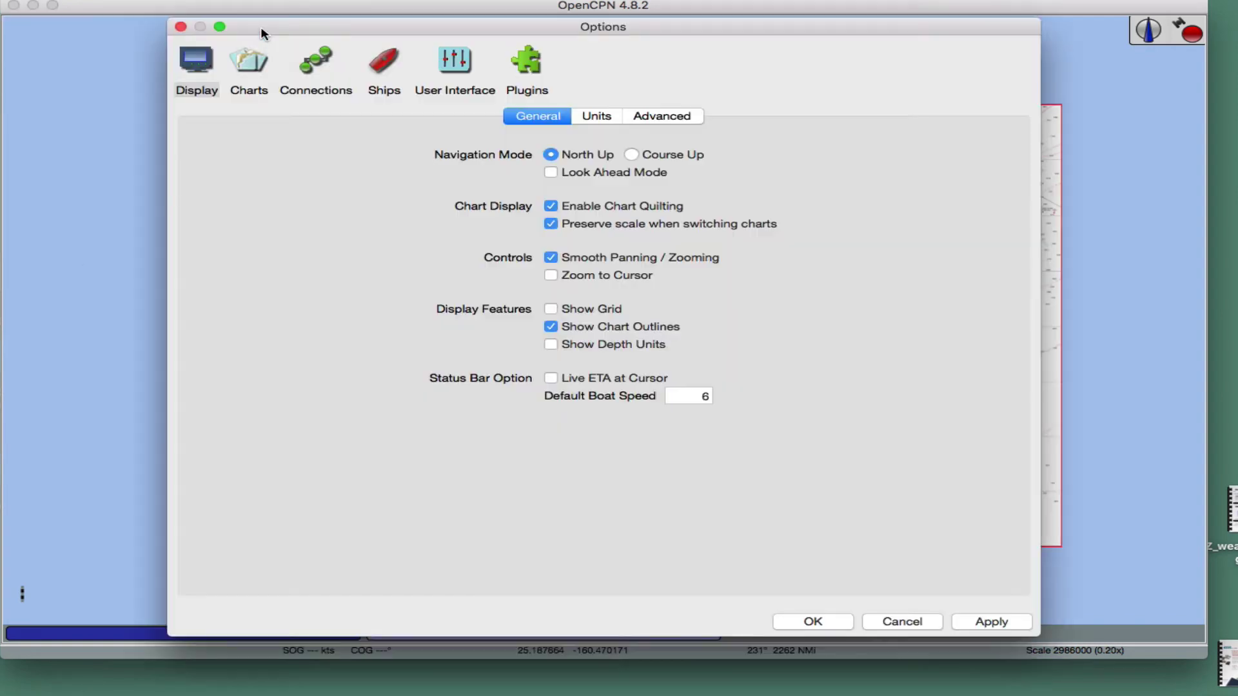
pyautogui.click(250, 72)
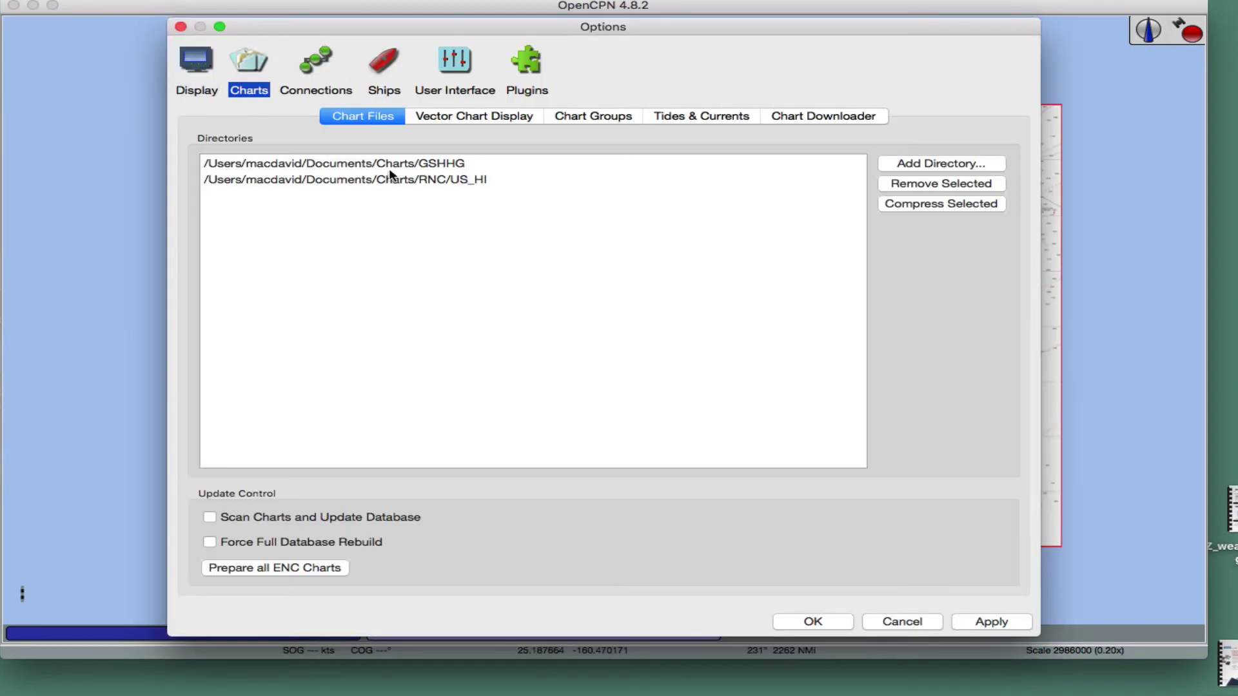
pyautogui.click(363, 182)
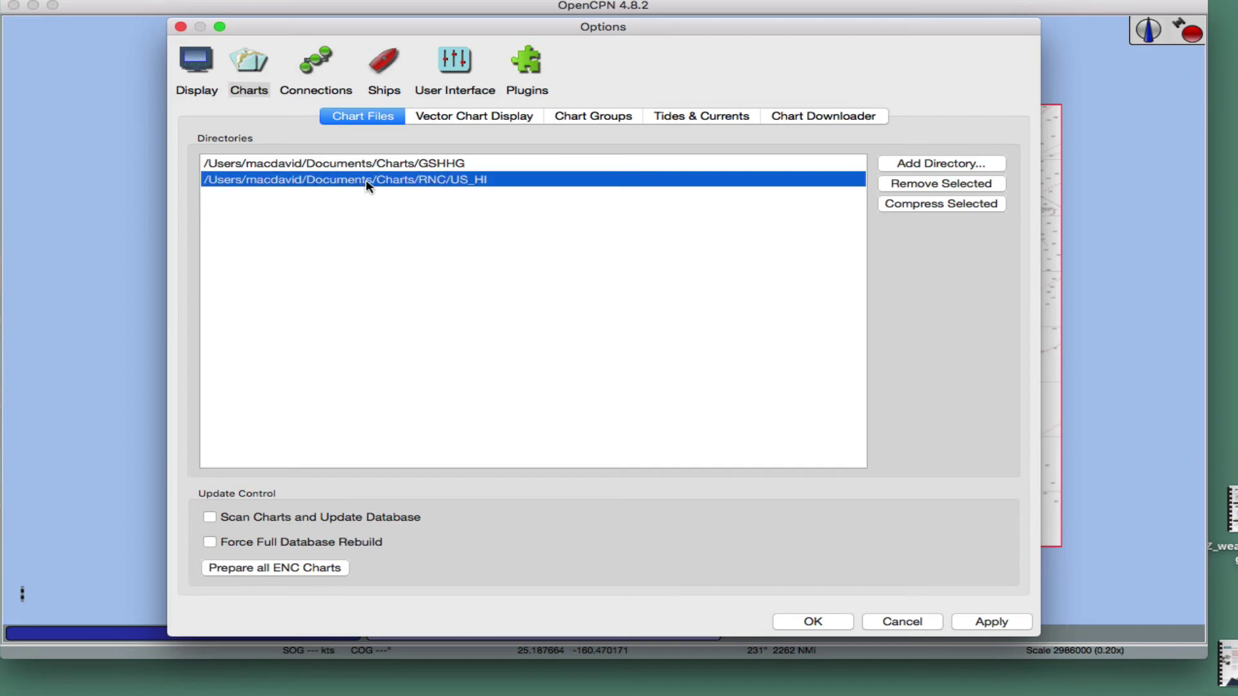
pyautogui.click(910, 185)
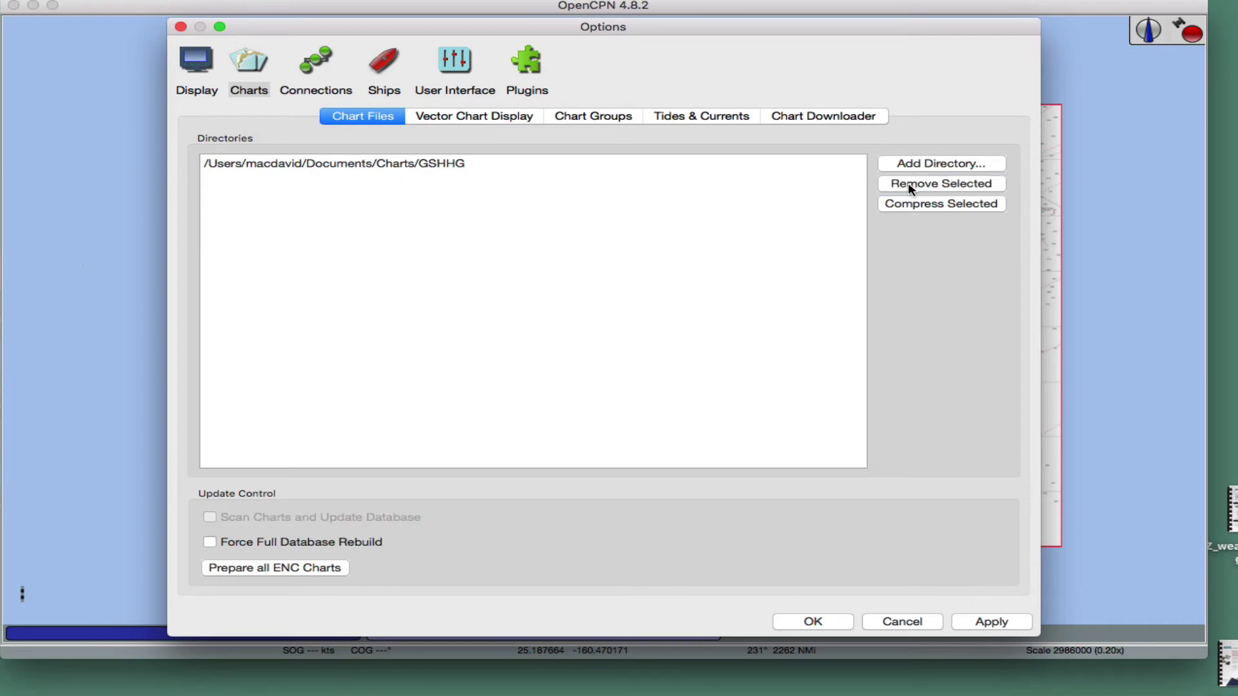
pyautogui.click(996, 621)
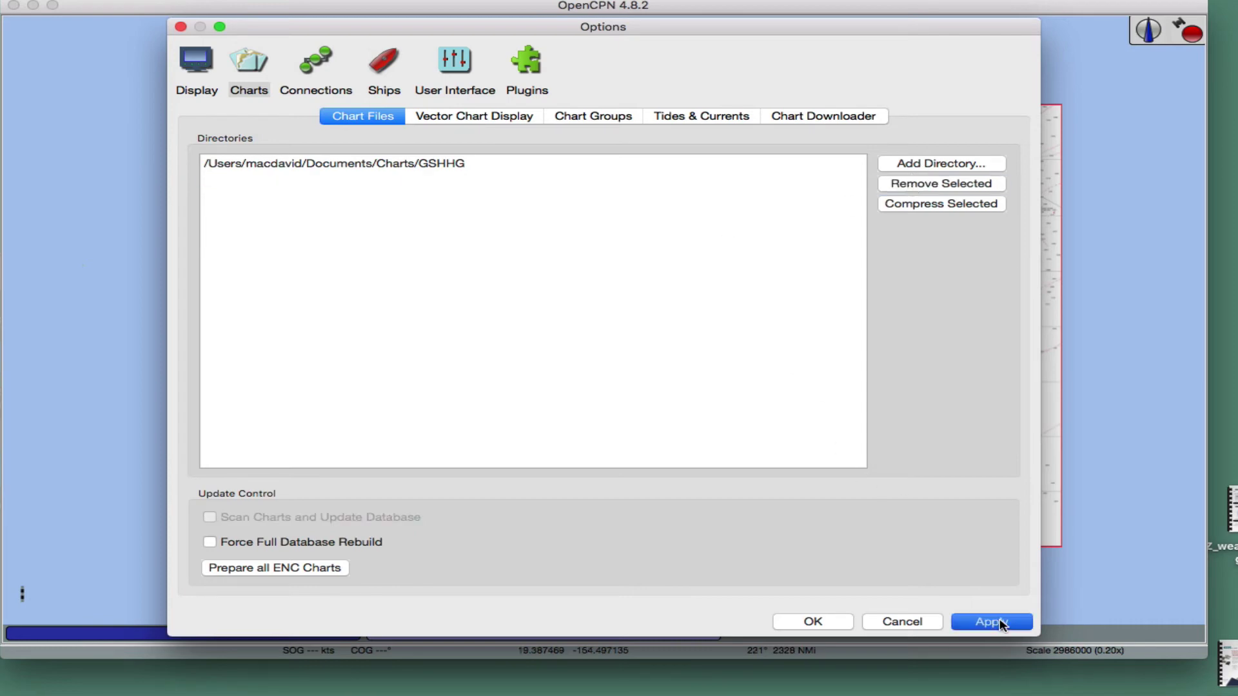
pyautogui.click(813, 622)
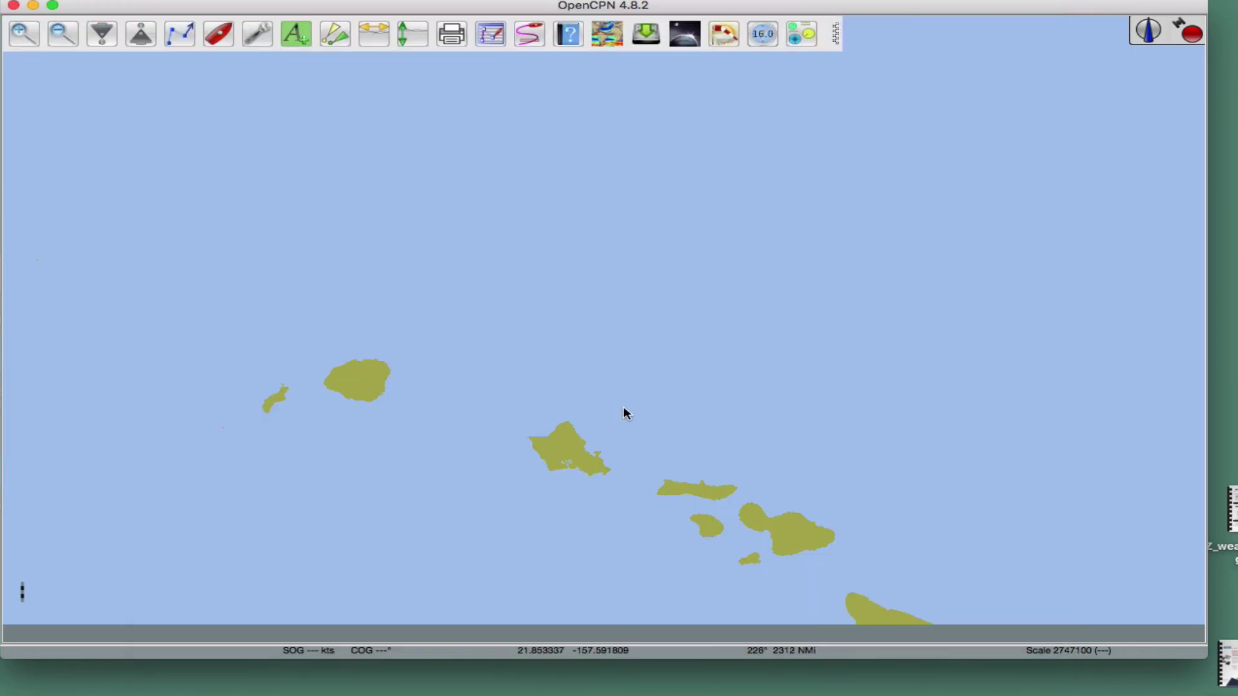
pyautogui.scroll(-3, 631, 290)
pyautogui.scroll(4, 621, 310)
pyautogui.scroll(-5, 608, 326)
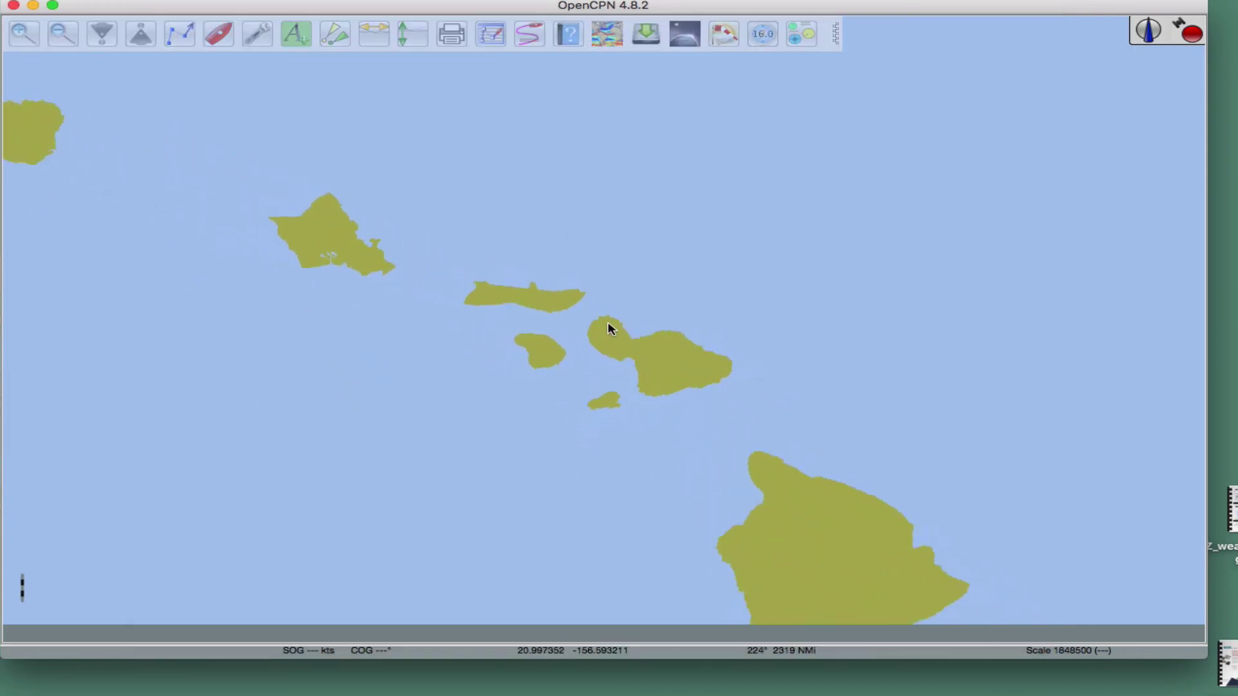
pyautogui.scroll(-2, 608, 329)
pyautogui.scroll(5, 607, 329)
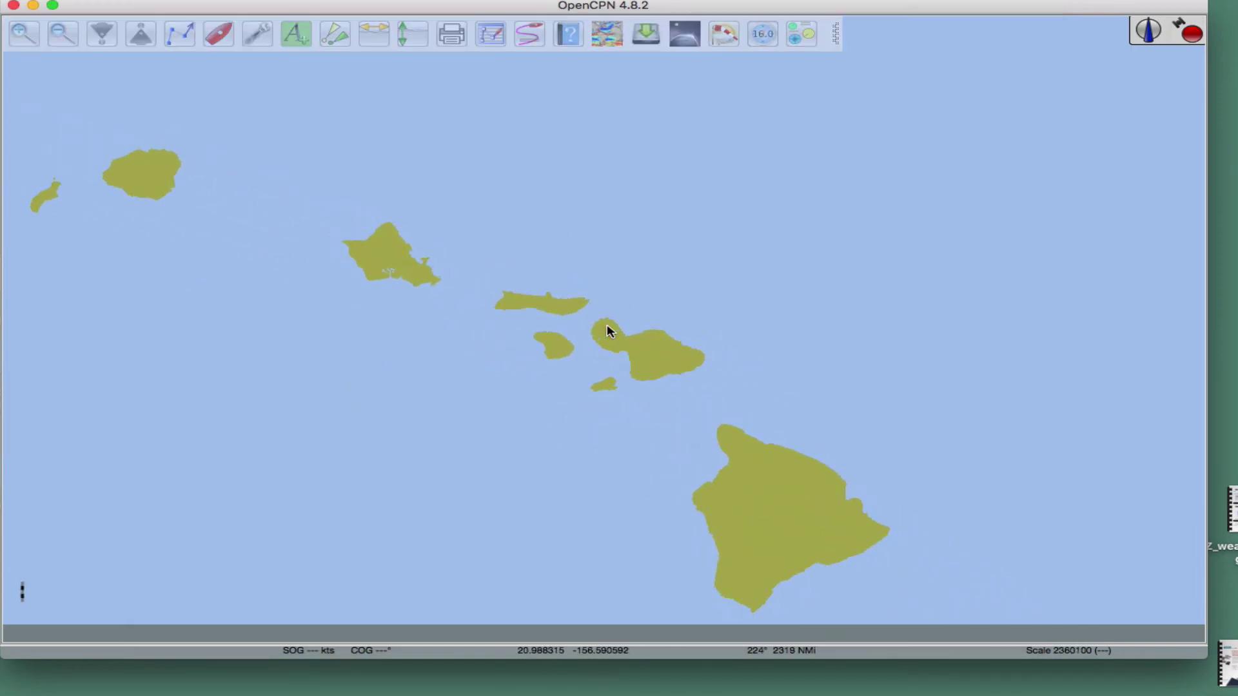
# Add the US_HI folder inside Charts/RNC to the chart directories
pyautogui.click(258, 33)
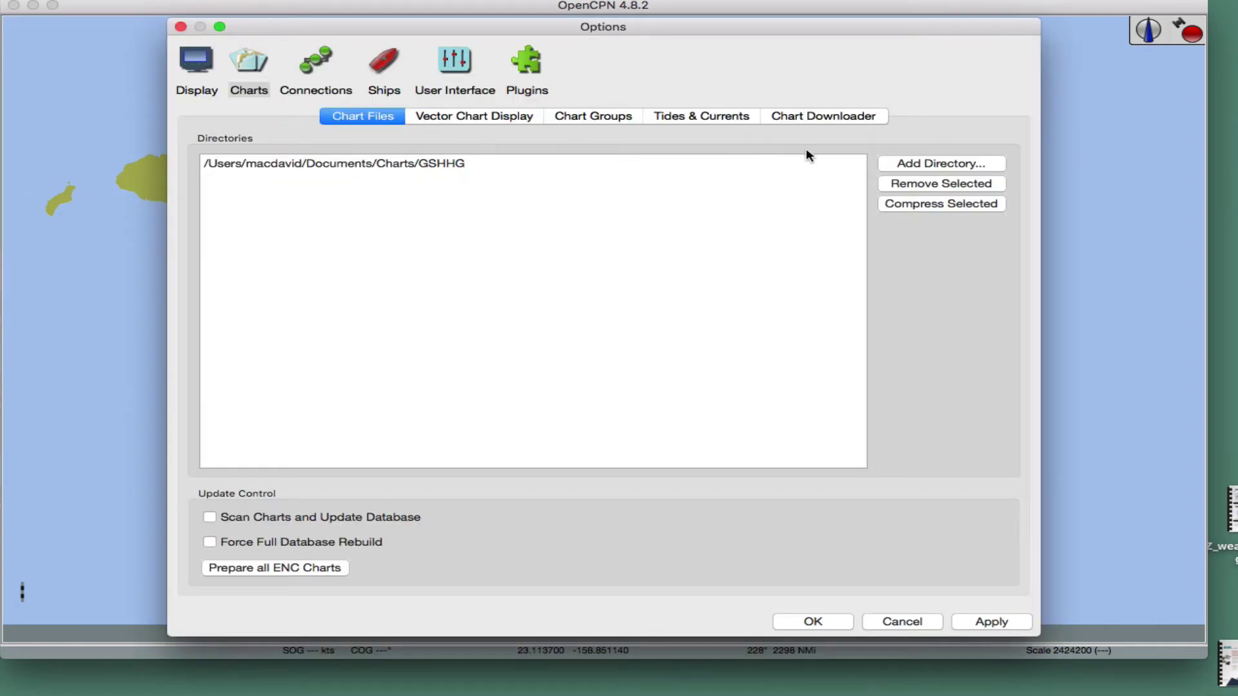
pyautogui.click(914, 165)
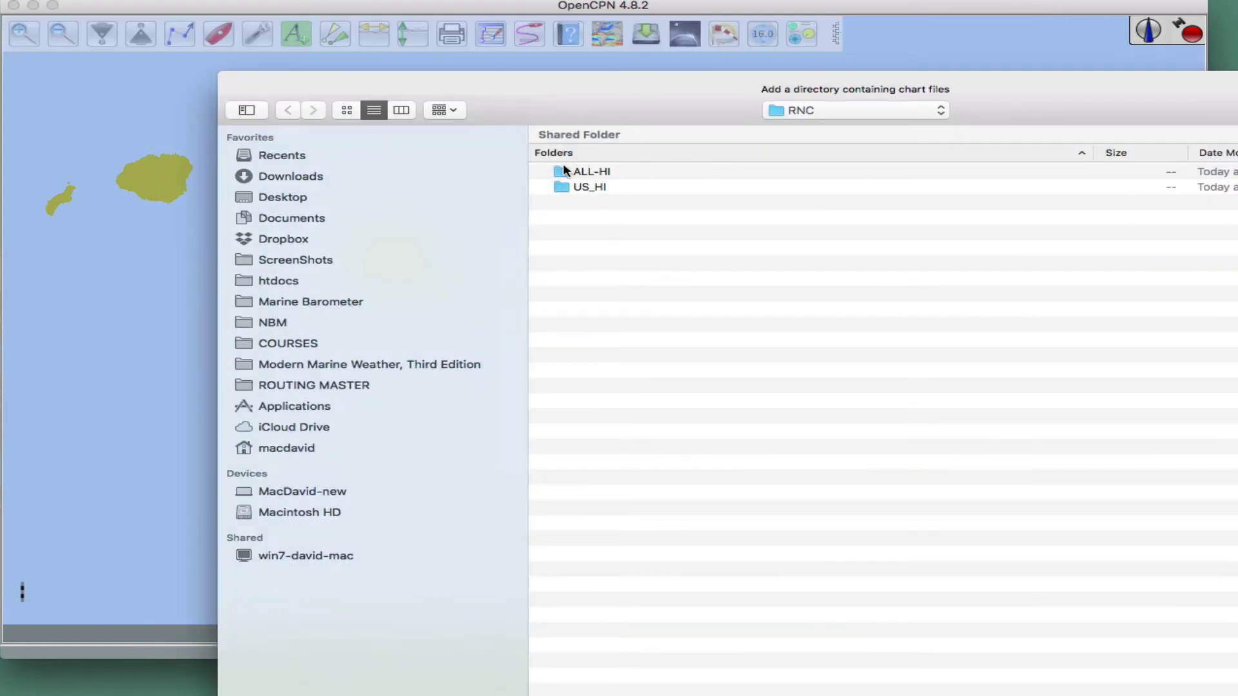
pyautogui.click(565, 188)
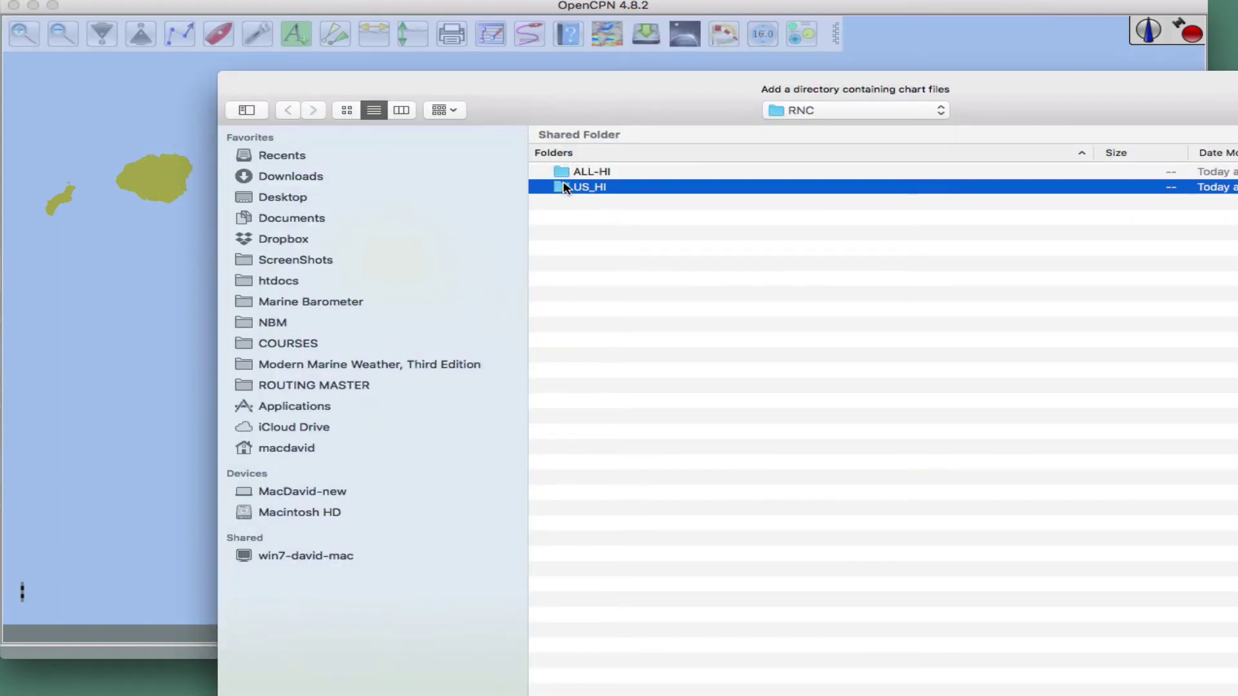
pyautogui.moveTo(609, 94); pyautogui.dragTo(377, 48)
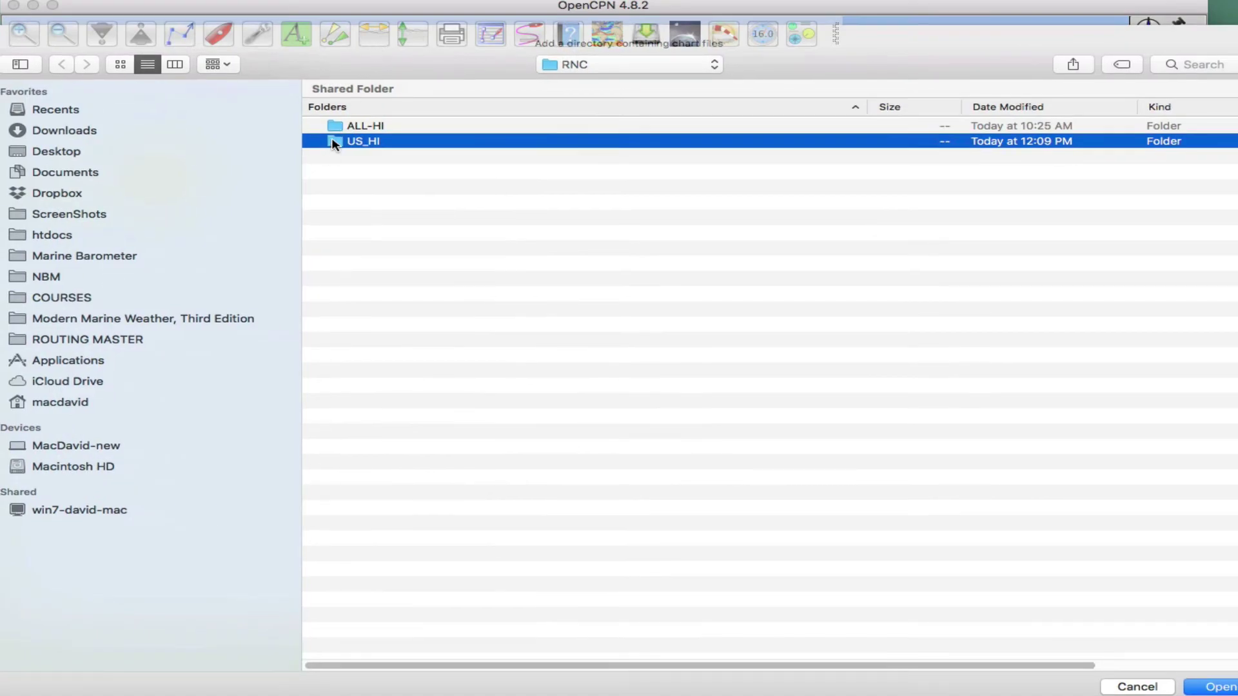
pyautogui.click(1218, 687)
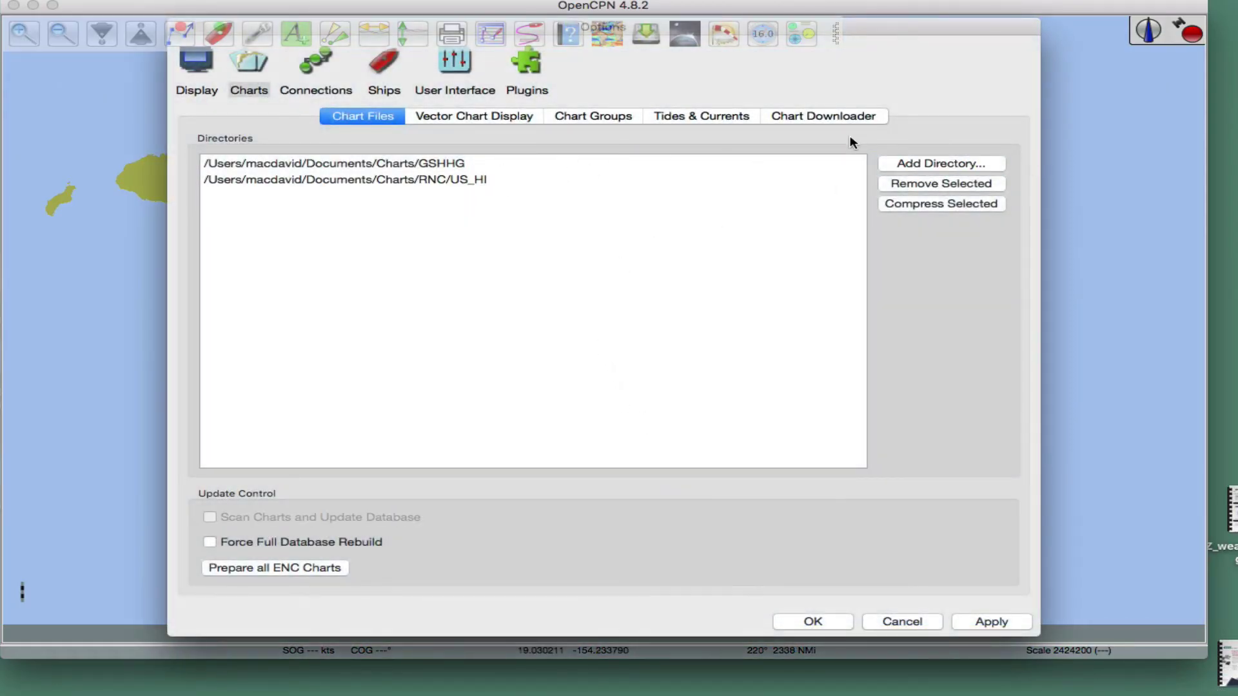
# Apply the restored US_HI chart directory, save the options, and view the chart coverage around Hawaii
pyautogui.click(979, 623)
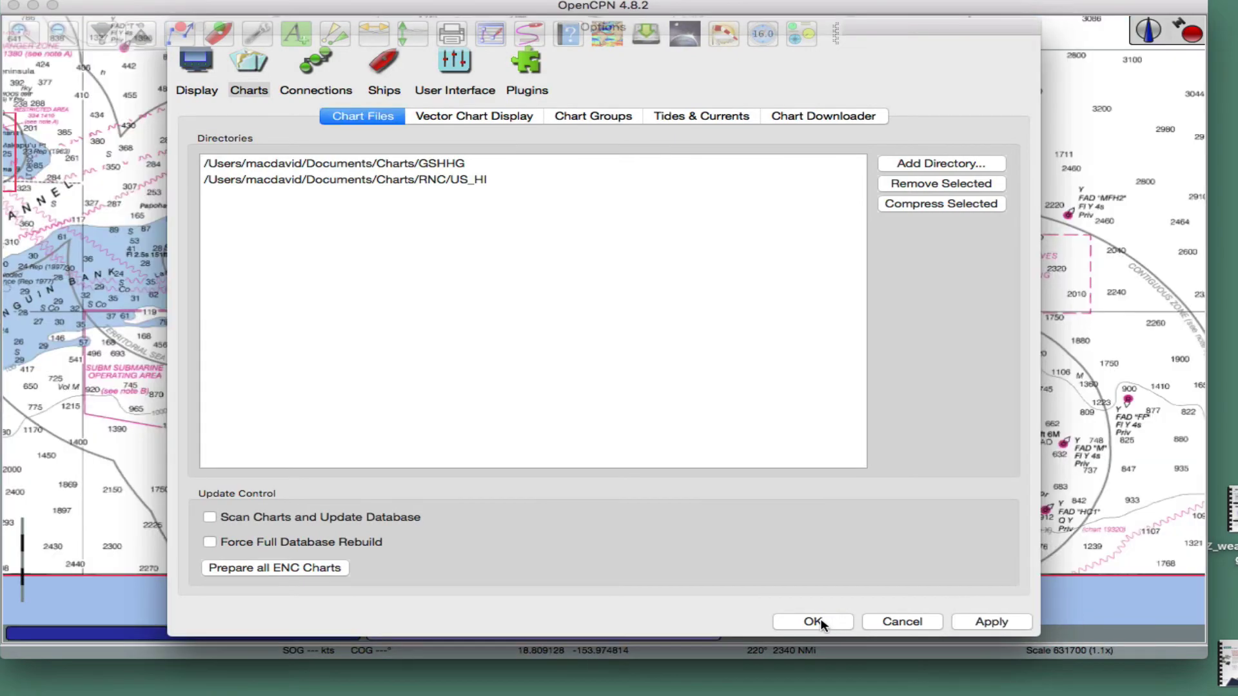
pyautogui.click(819, 622)
pyautogui.scroll(-5, 632, 421)
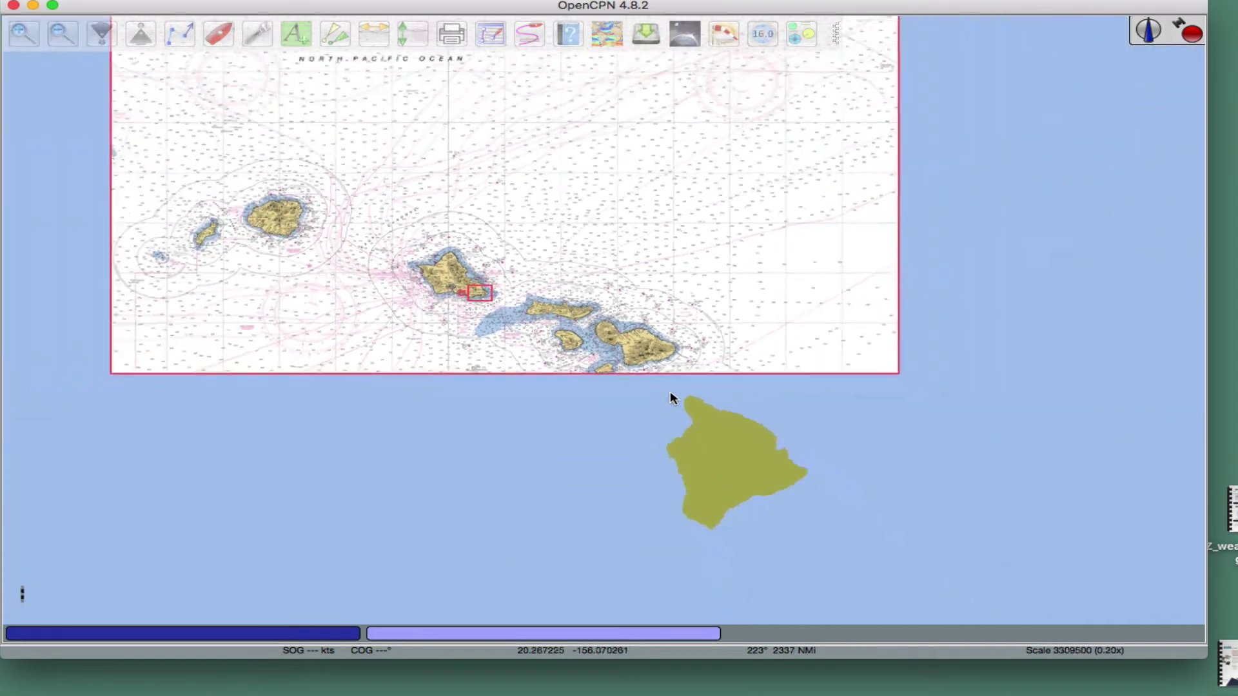
pyautogui.scroll(-3, 669, 367)
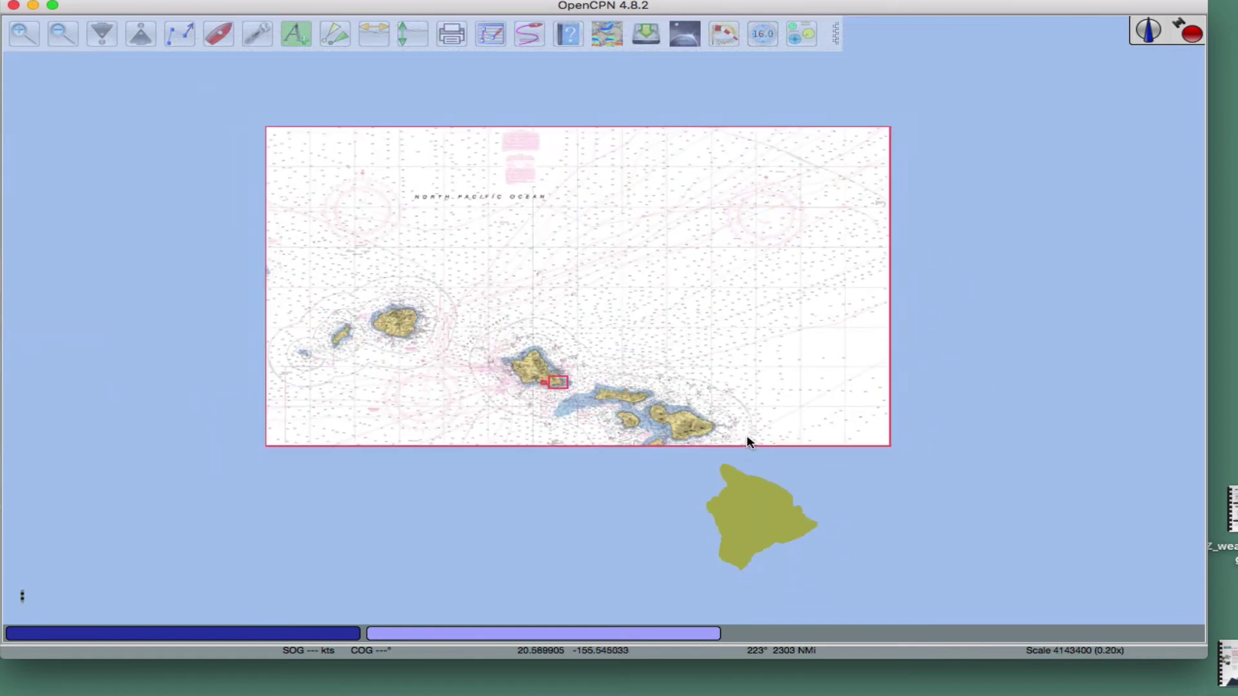
# Start adding another chart directory and browse to the Charts folder inside Downloads
pyautogui.click(255, 38)
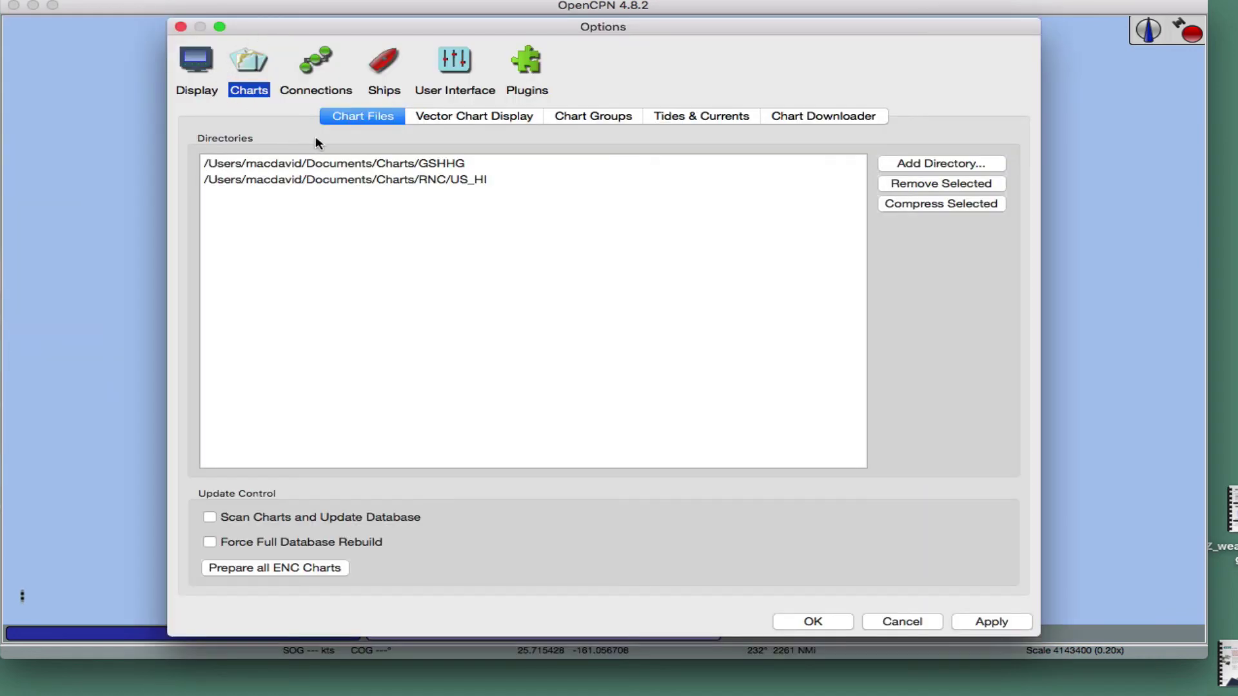
pyautogui.click(964, 163)
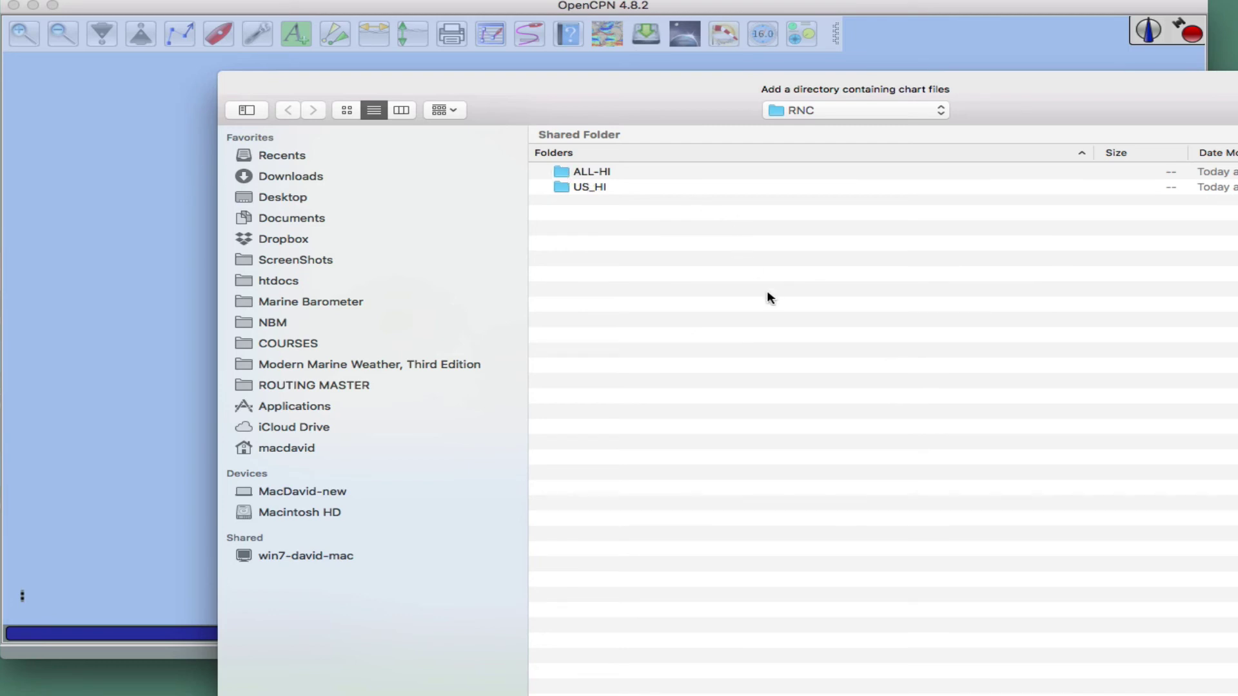
pyautogui.moveTo(645, 82); pyautogui.dragTo(544, 64)
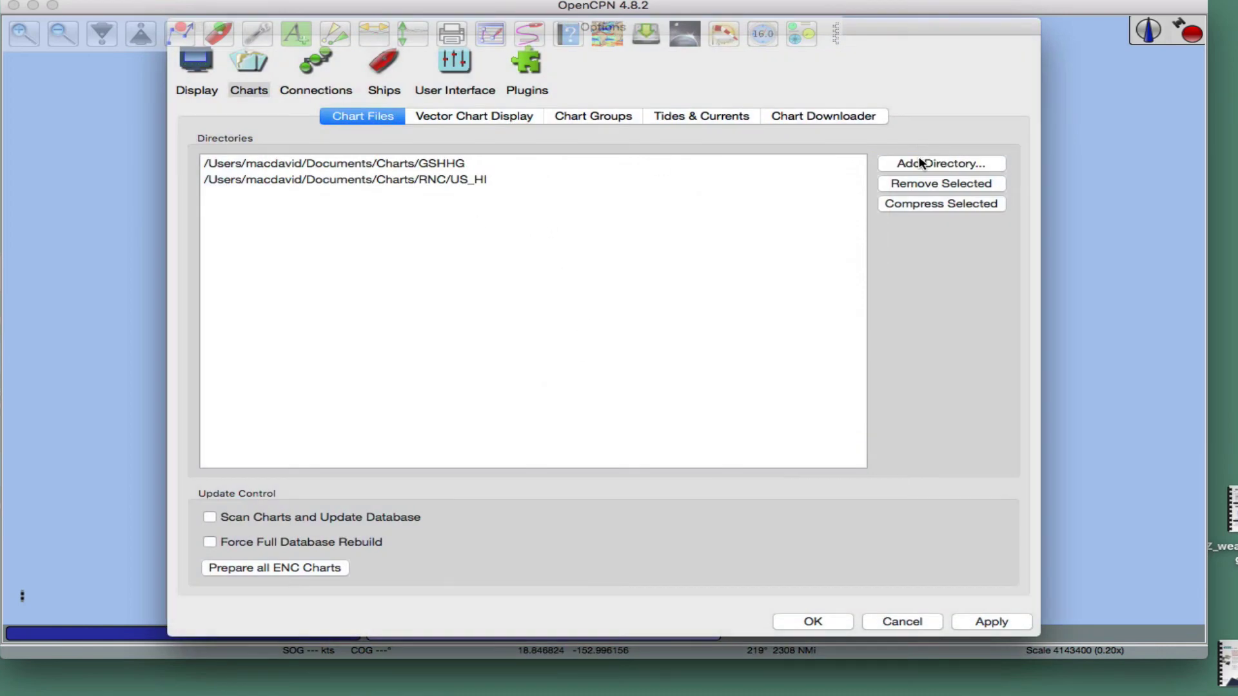
pyautogui.click(921, 162)
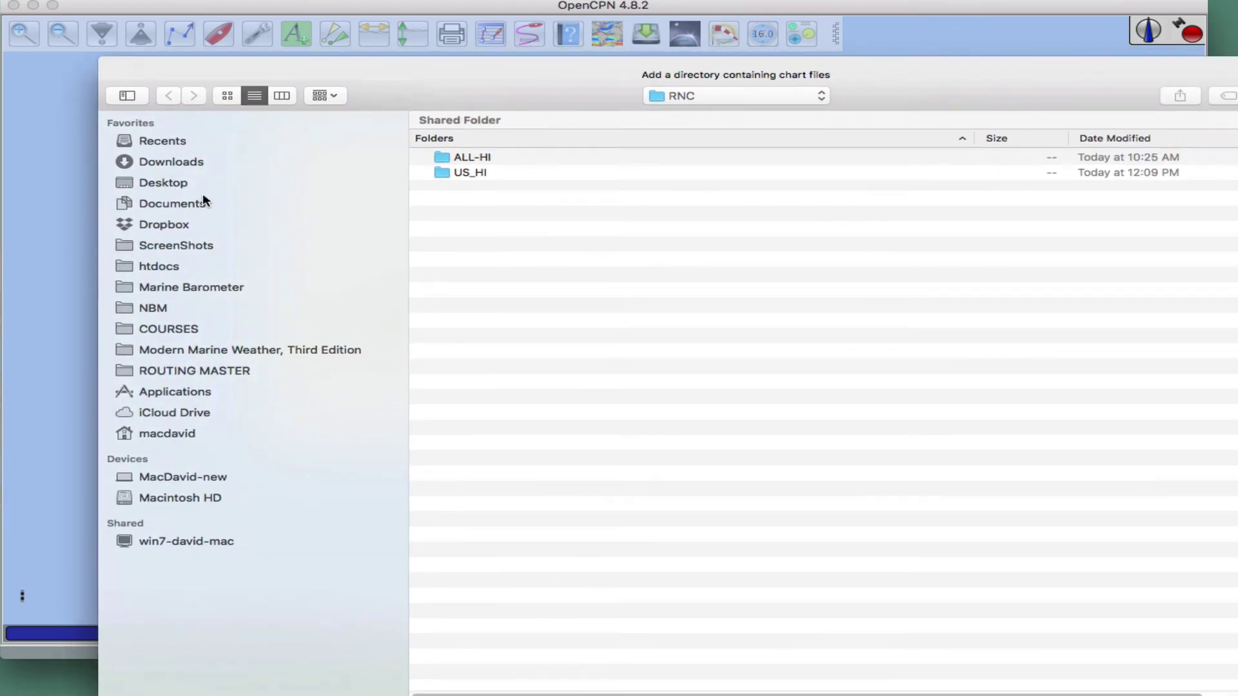
pyautogui.click(178, 165)
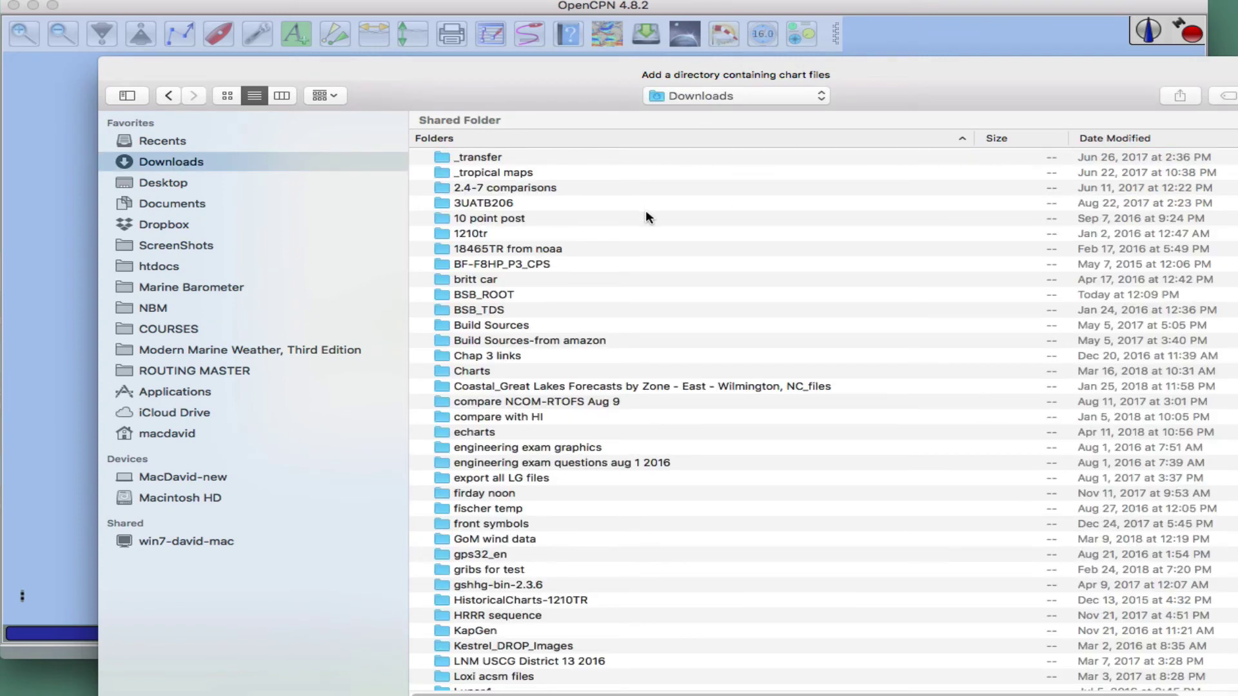
pyautogui.scroll(-3, 640, 248)
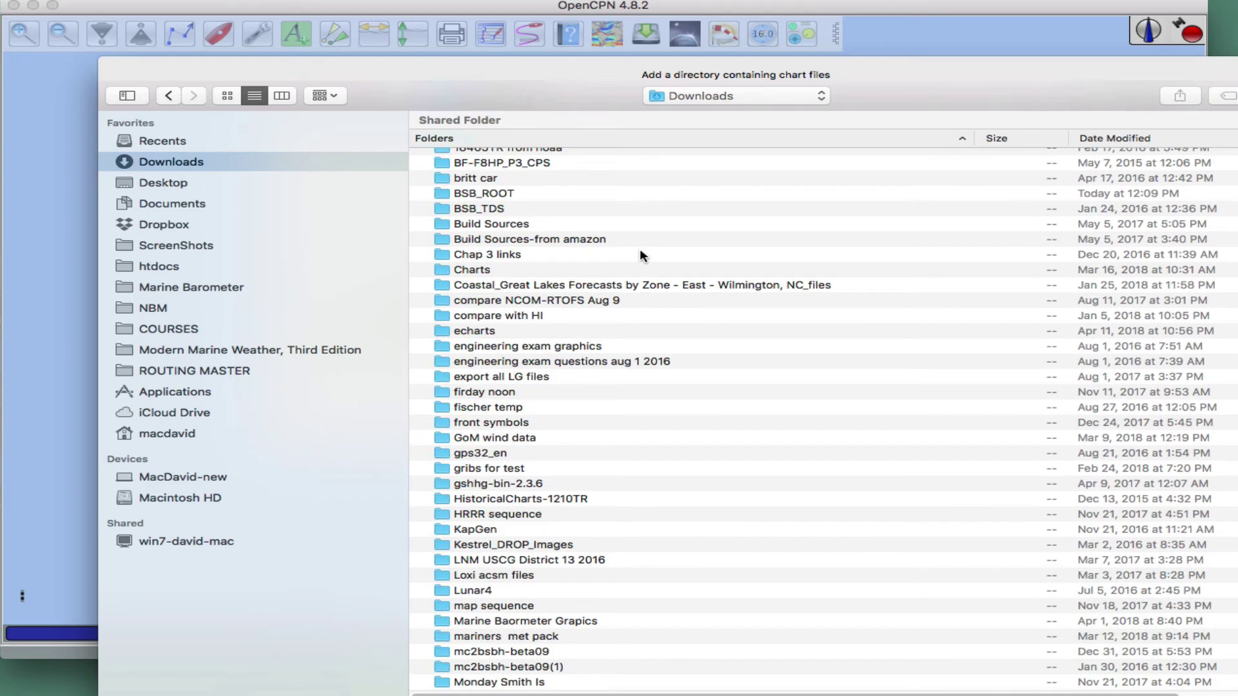
pyautogui.click(477, 272)
pyautogui.doubleClick(477, 272)
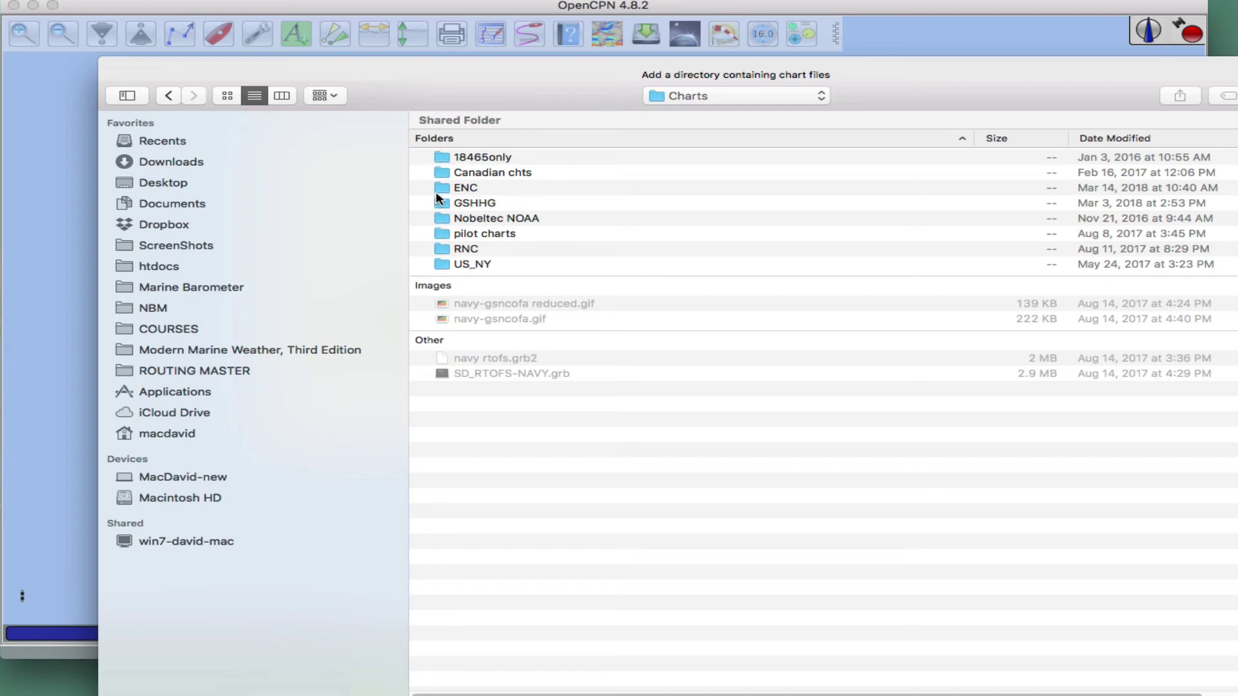
# Look through the regional chart folders inside Downloads/Charts/RNC, and return to the Charts folder
pyautogui.click(440, 251)
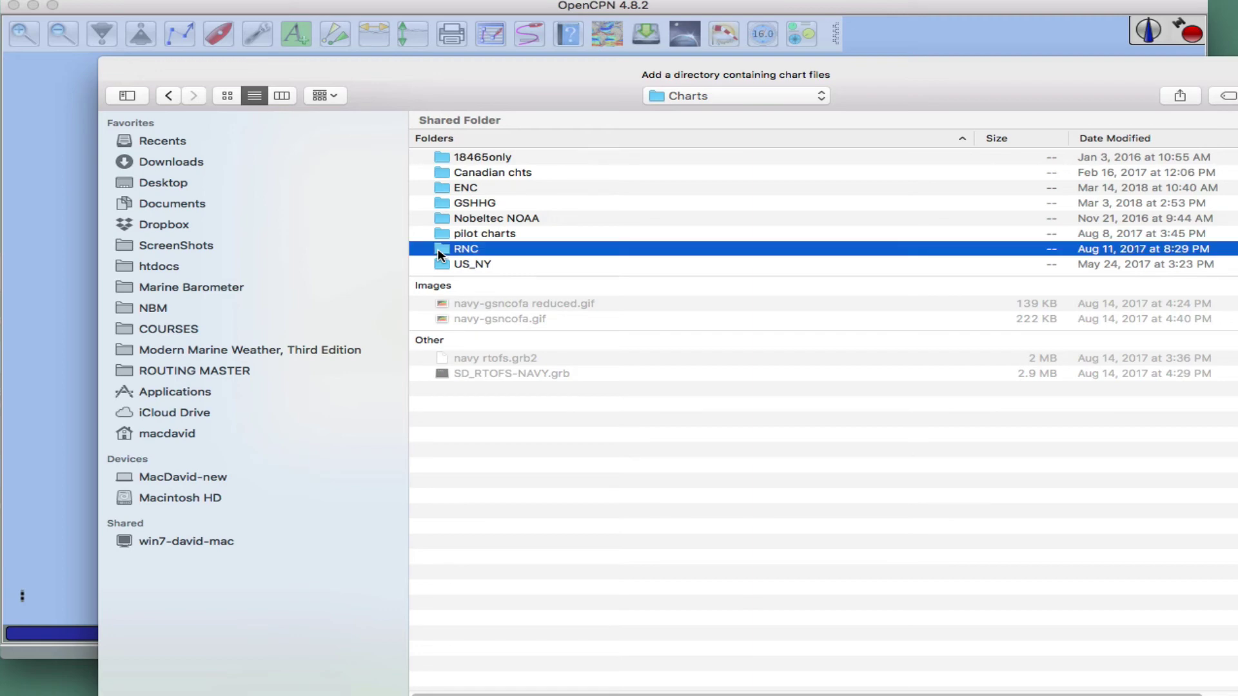
pyautogui.doubleClick(445, 252)
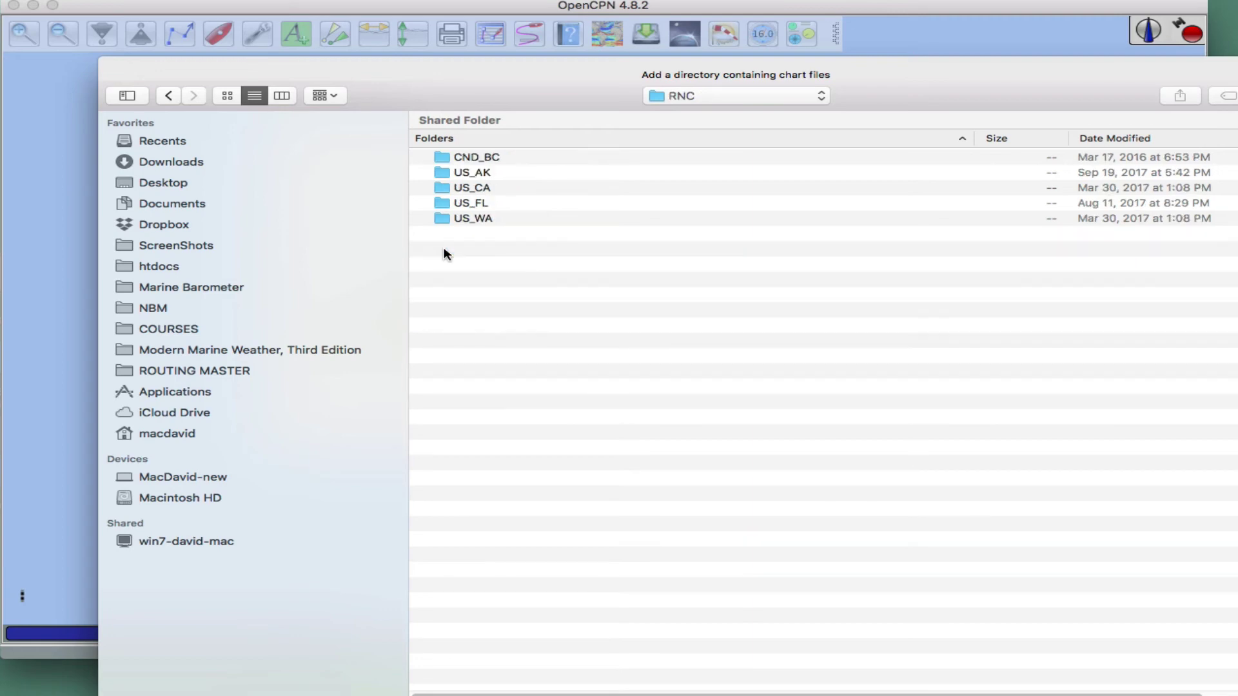
pyautogui.click(168, 96)
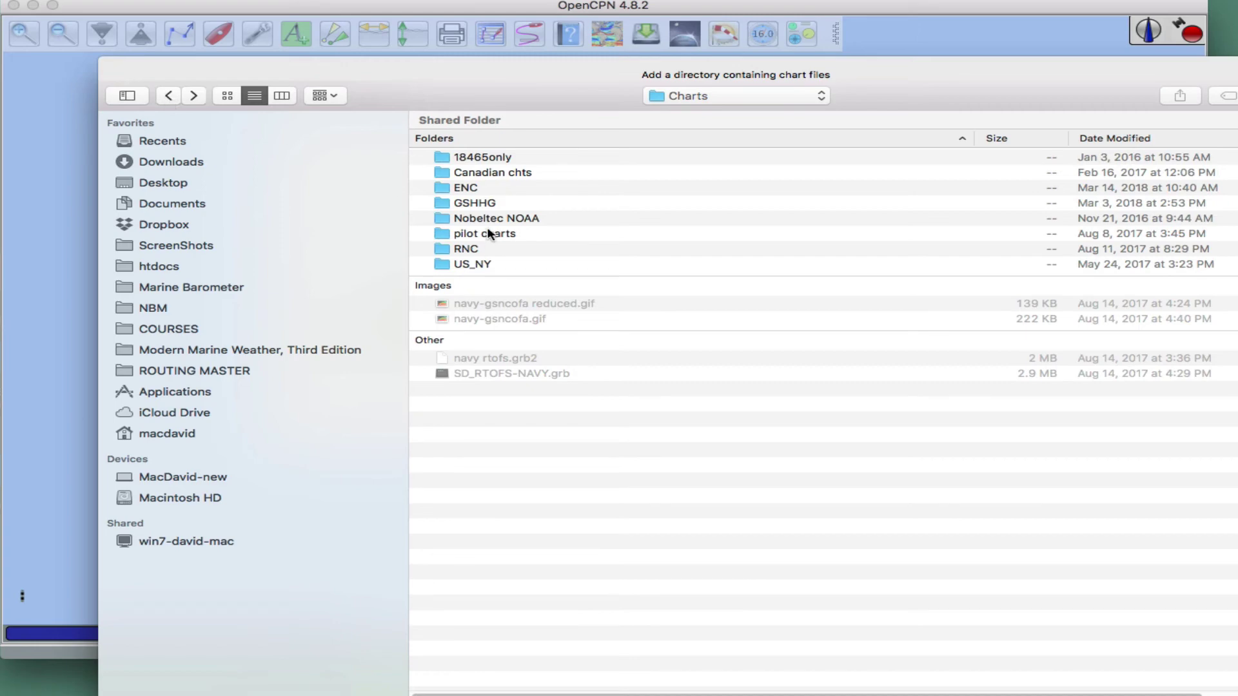
# Check the contents of the PC-NP folder inside pilot charts, and add that folder to the chart directories
pyautogui.click(444, 236)
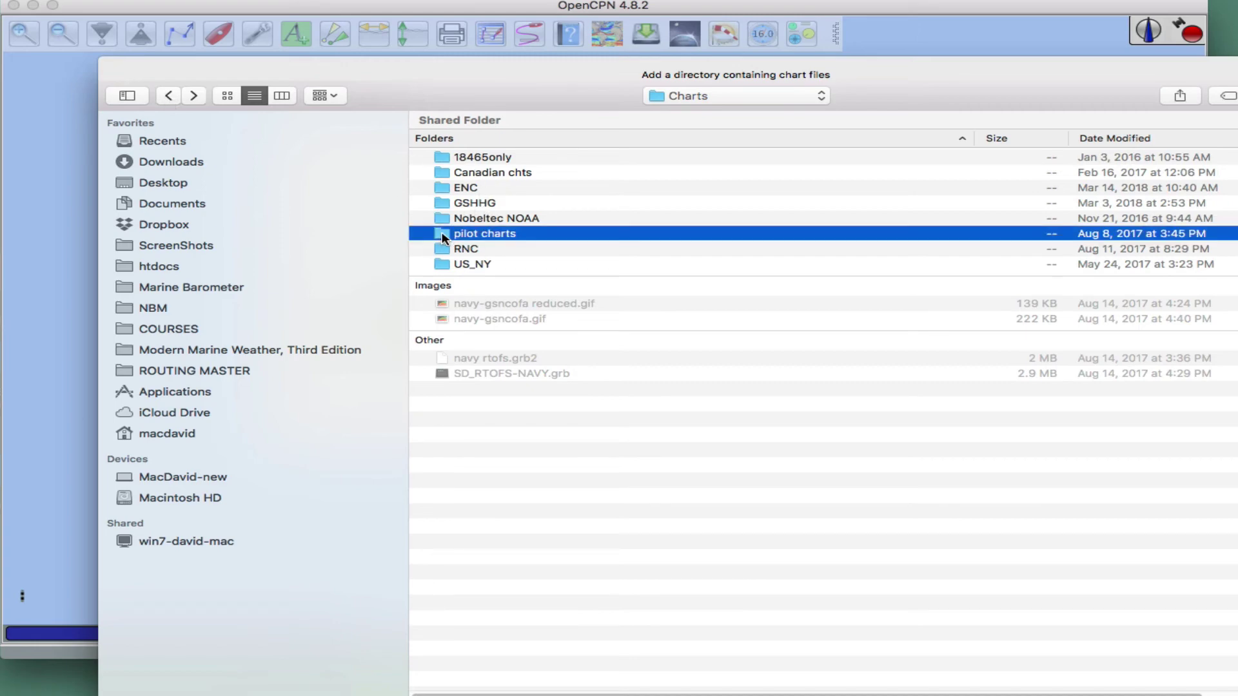
pyautogui.doubleClick(443, 234)
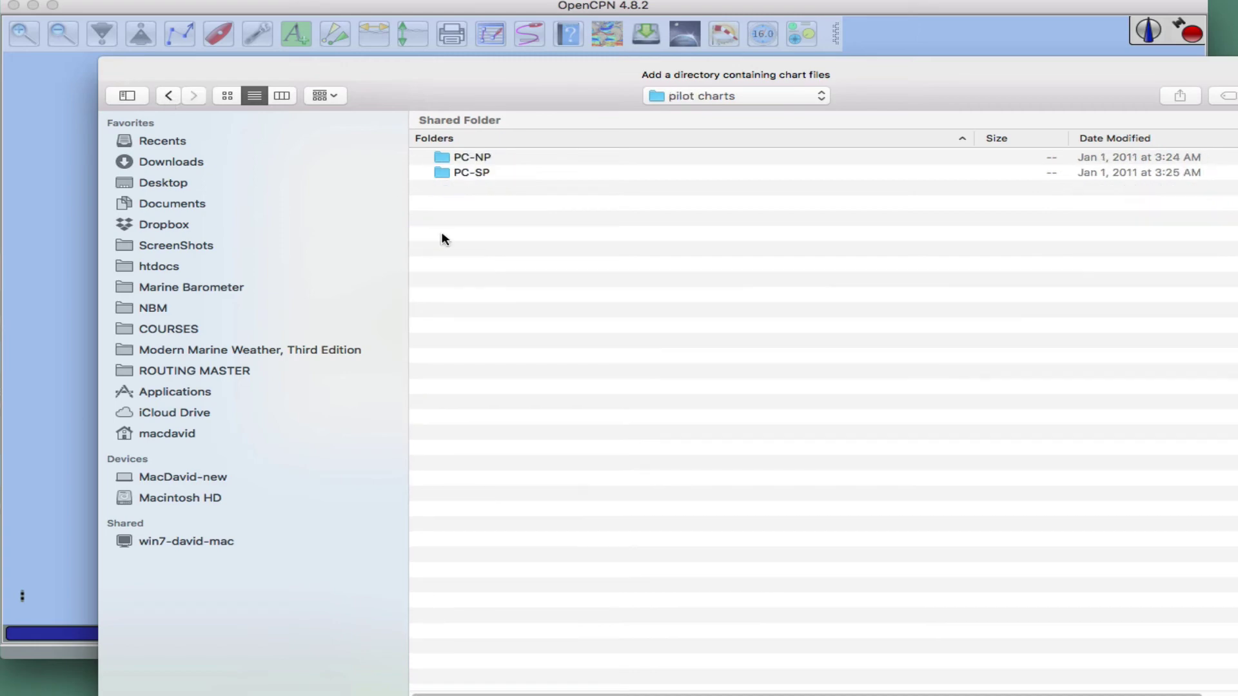
pyautogui.doubleClick(444, 157)
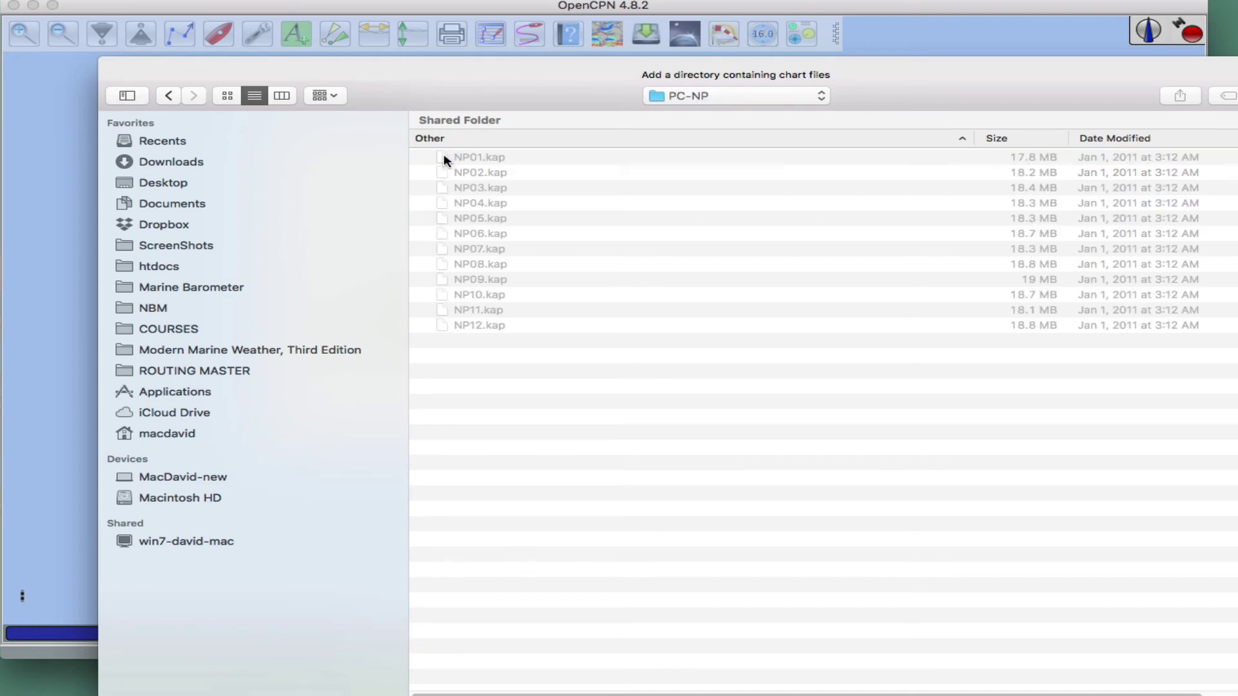
pyautogui.click(169, 95)
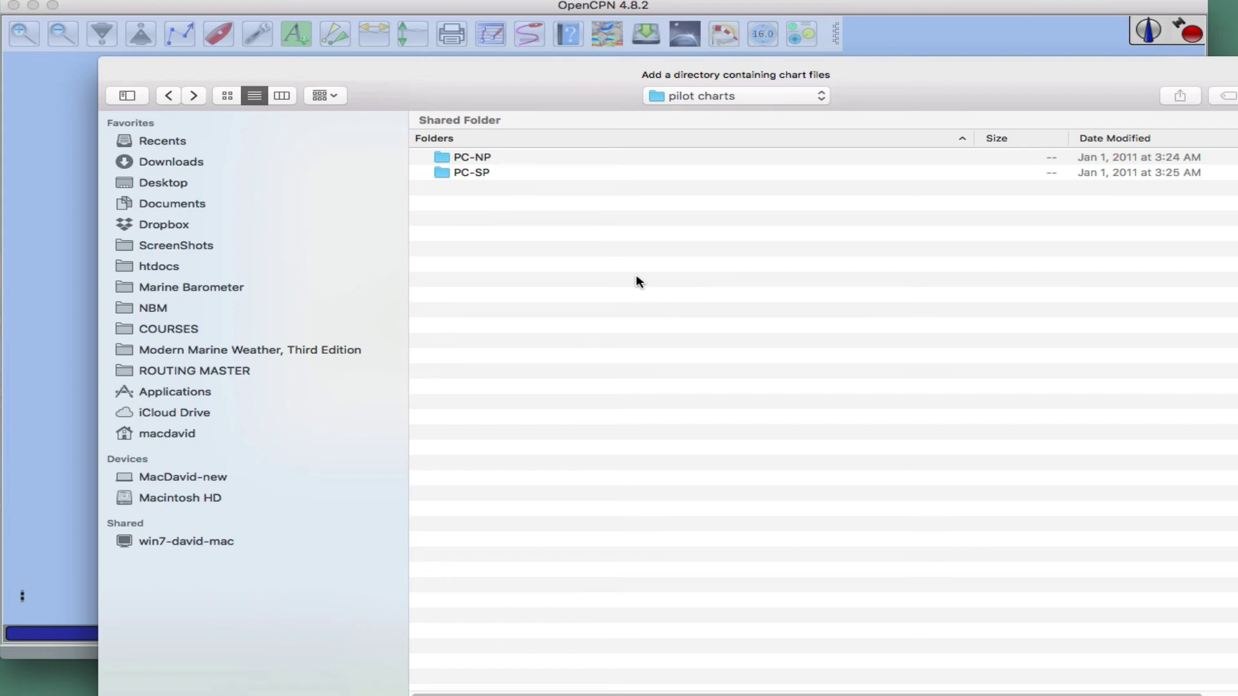
pyautogui.click(444, 157)
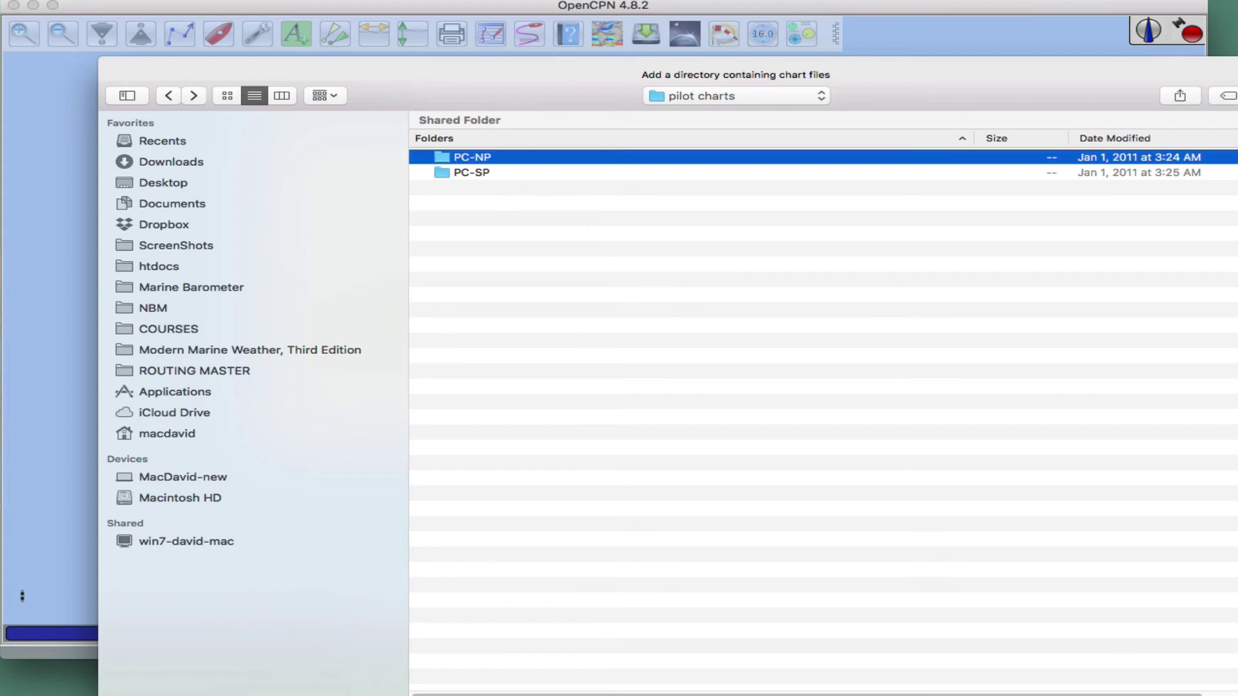
pyautogui.press('Return')
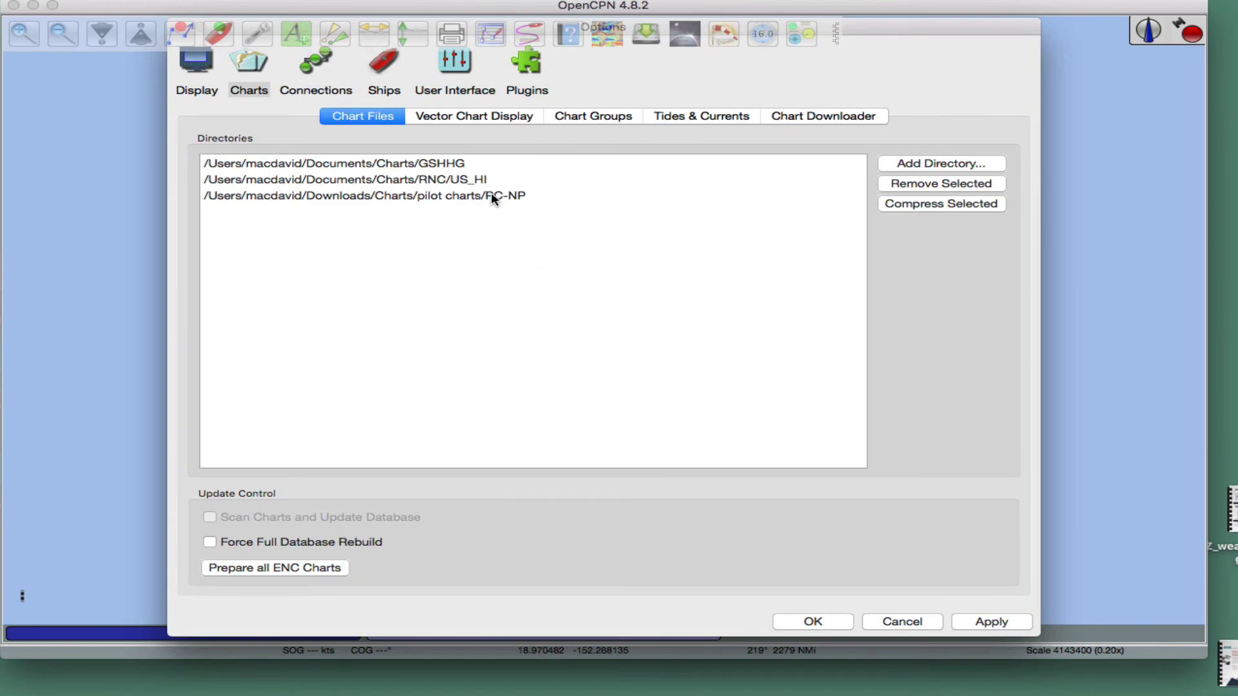
# Apply the updated chart directory list including pilot charts/PC-NP, and save the options
pyautogui.click(993, 623)
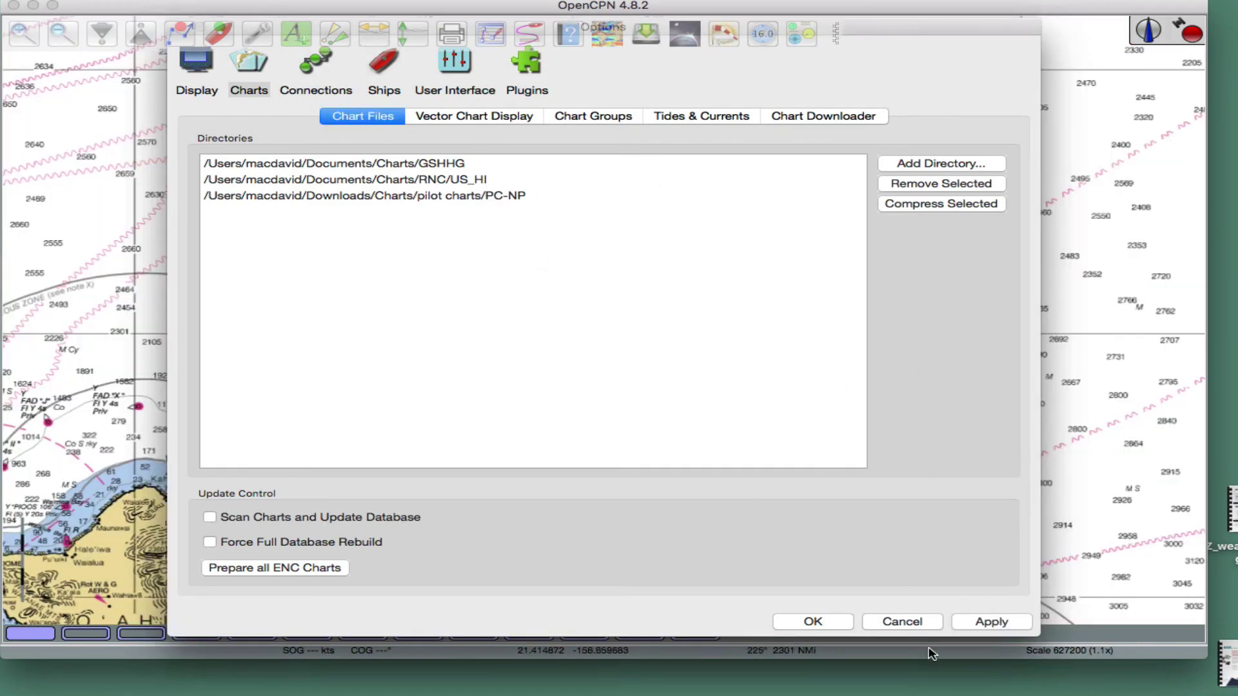
pyautogui.click(995, 626)
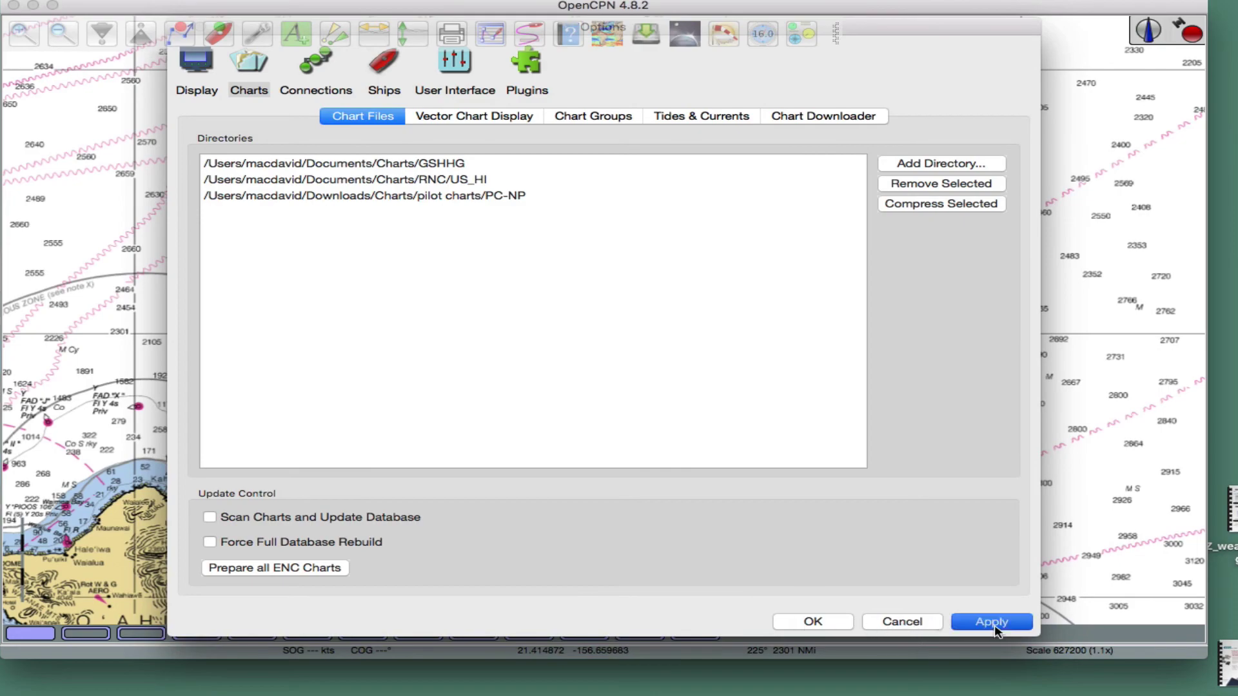
pyautogui.click(813, 623)
# Examine the North Pacific pilot chart's coverage and compare it with the Hawaii RNC charts at different scales
pyautogui.scroll(-5, 592, 476)
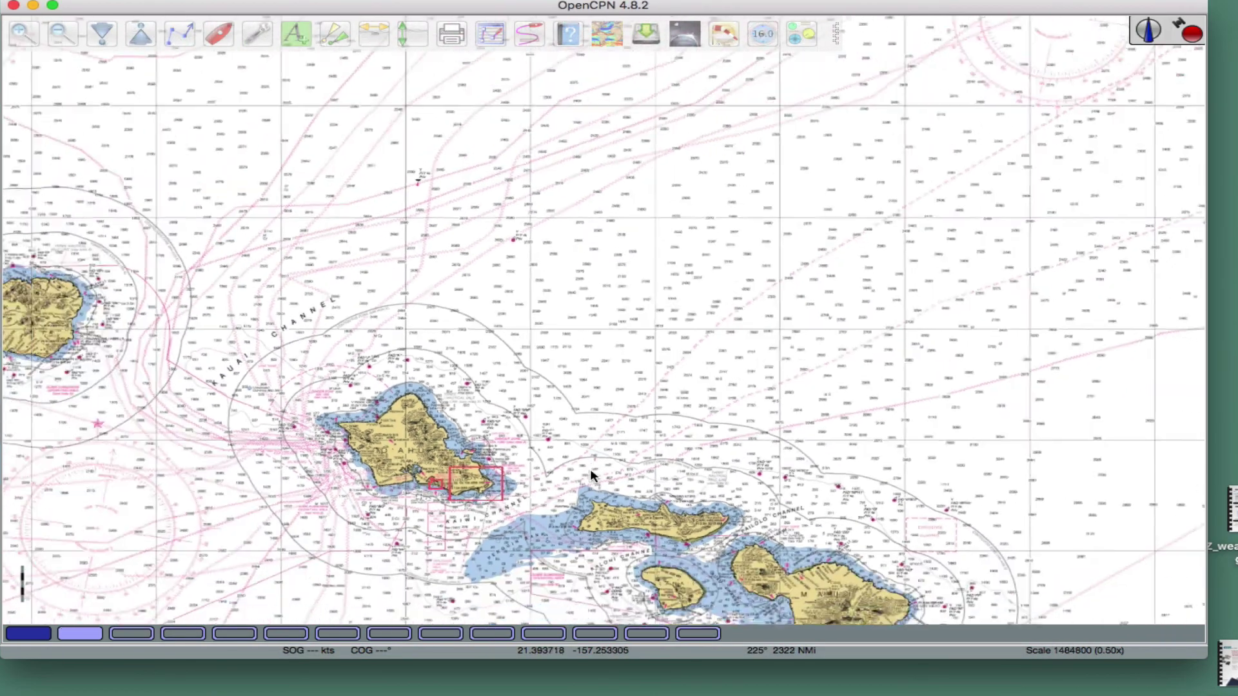
pyautogui.scroll(-5, 632, 445)
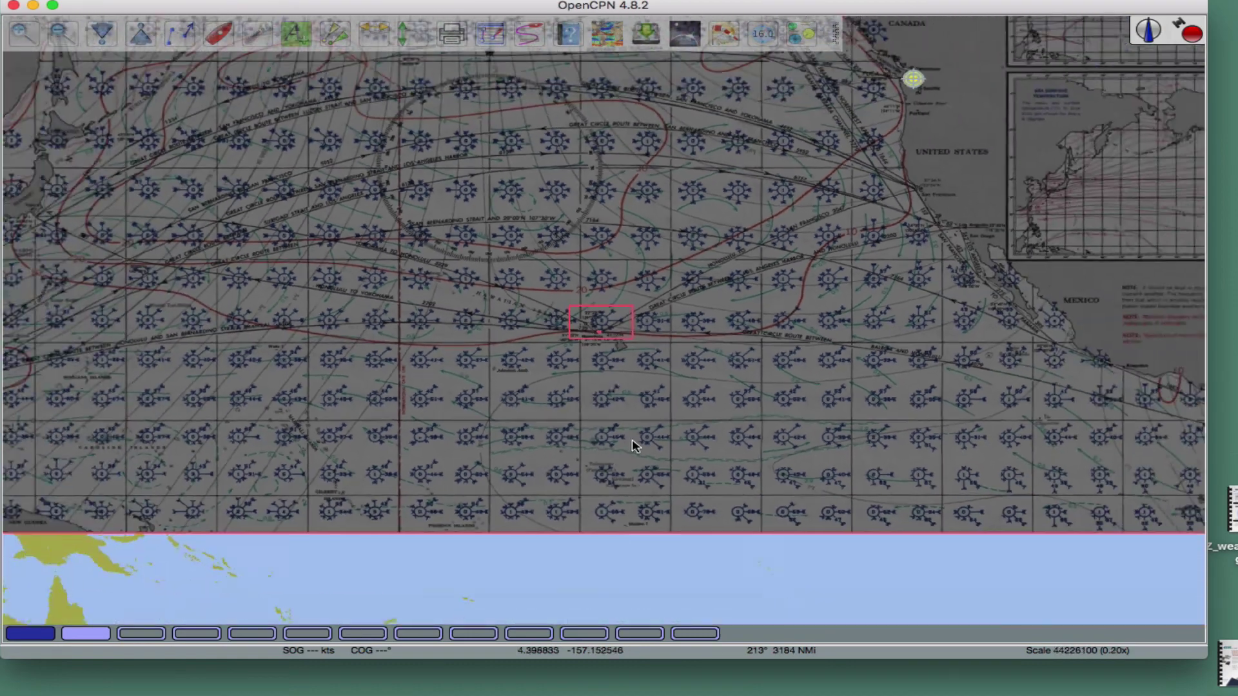
pyautogui.scroll(2, 735, 348)
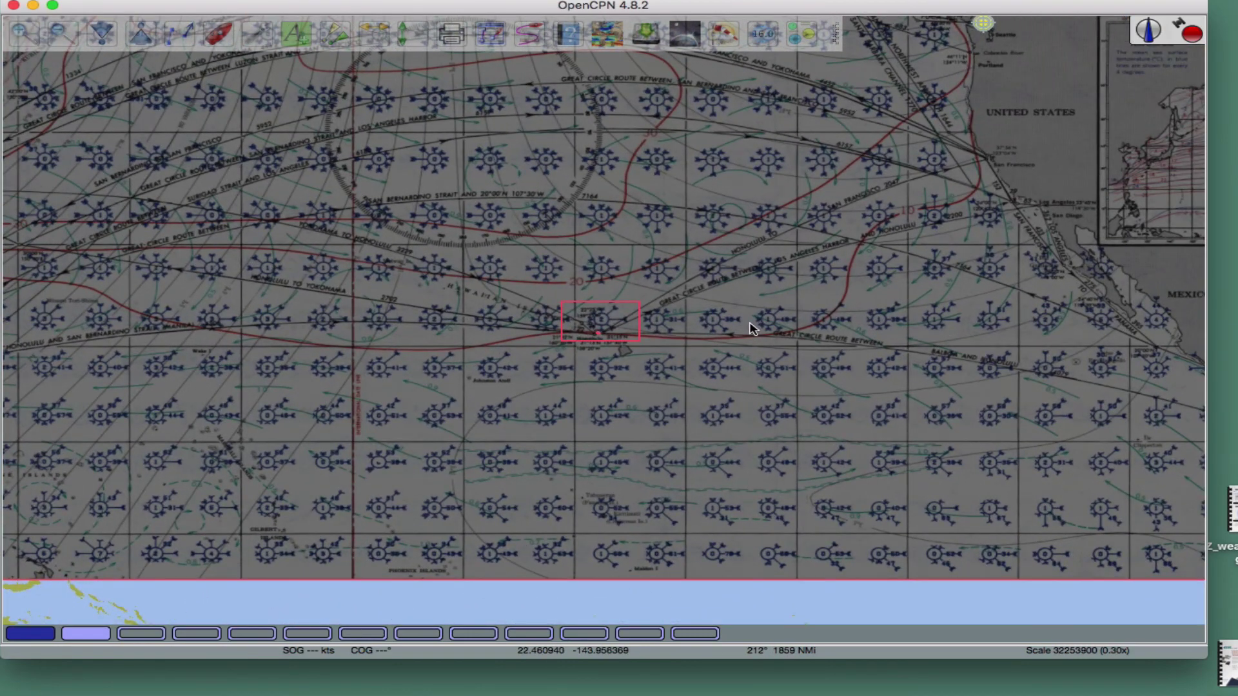
pyautogui.scroll(1, 751, 329)
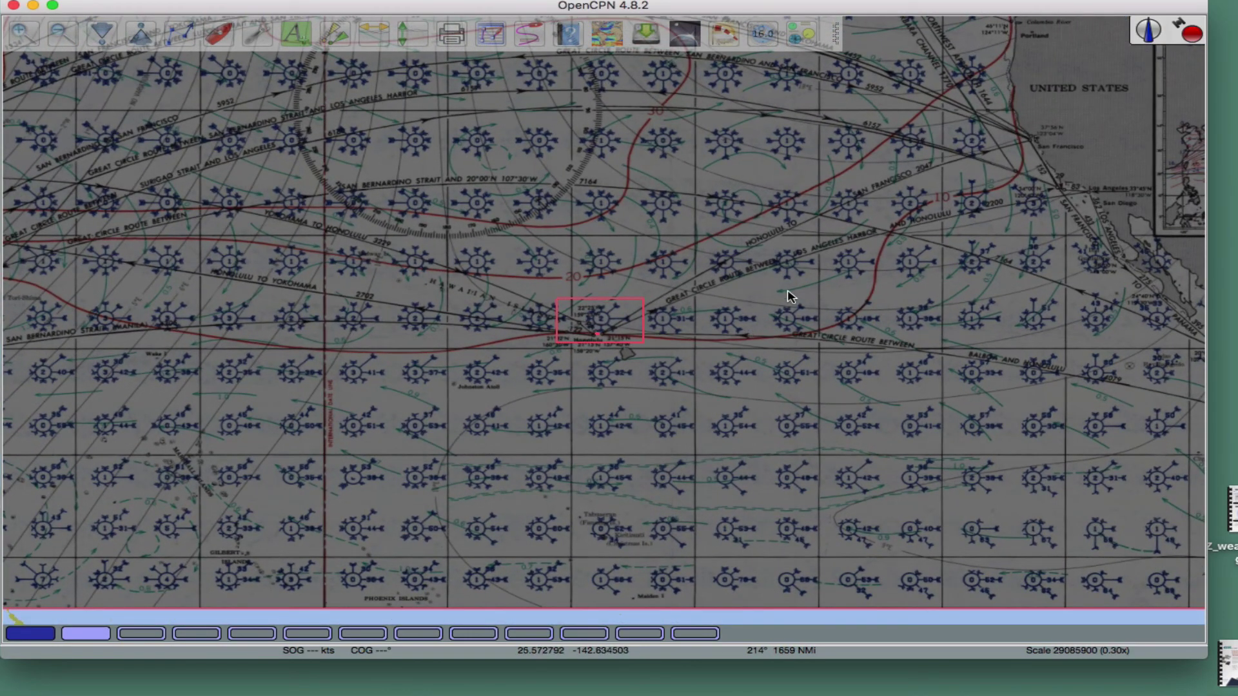
pyautogui.scroll(3, 620, 457)
pyautogui.scroll(3, 621, 449)
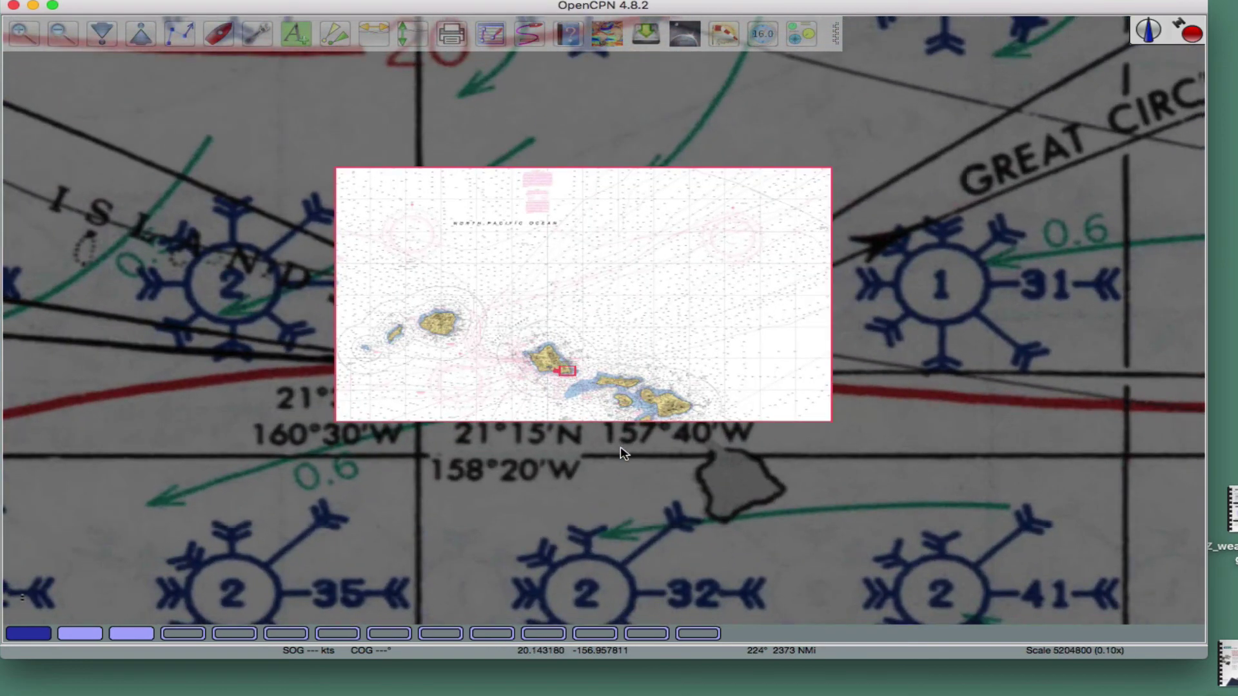
pyautogui.scroll(3, 621, 450)
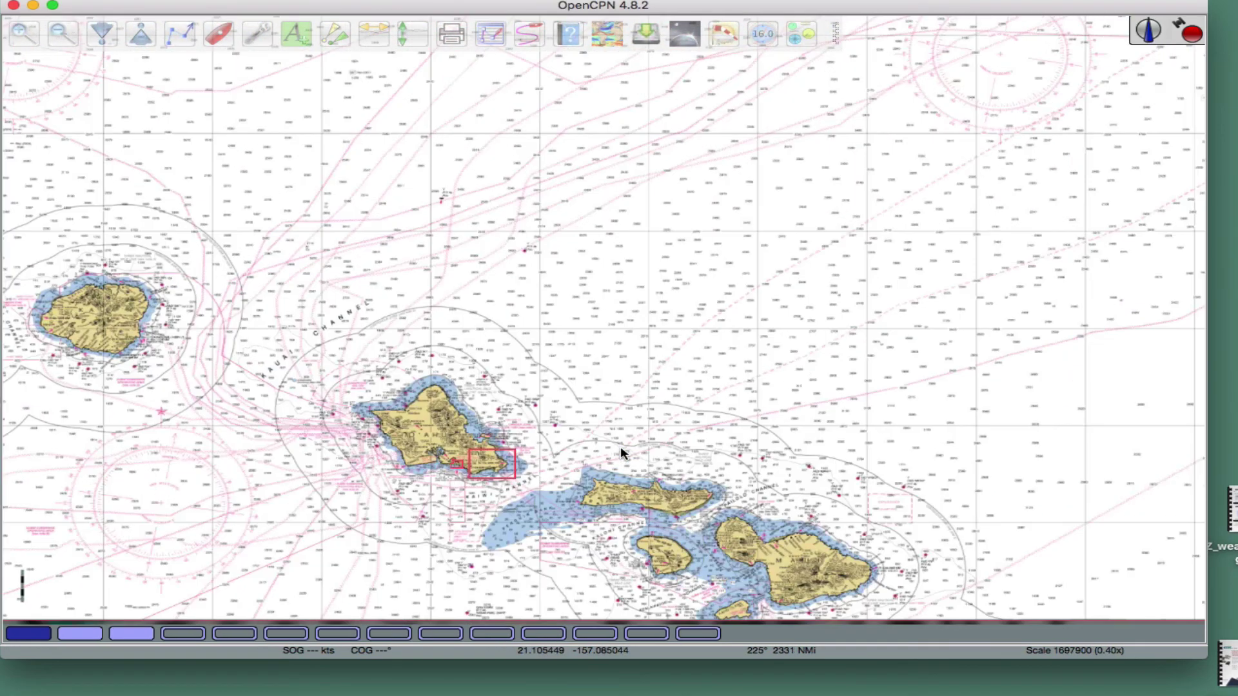
pyautogui.scroll(-3, 621, 447)
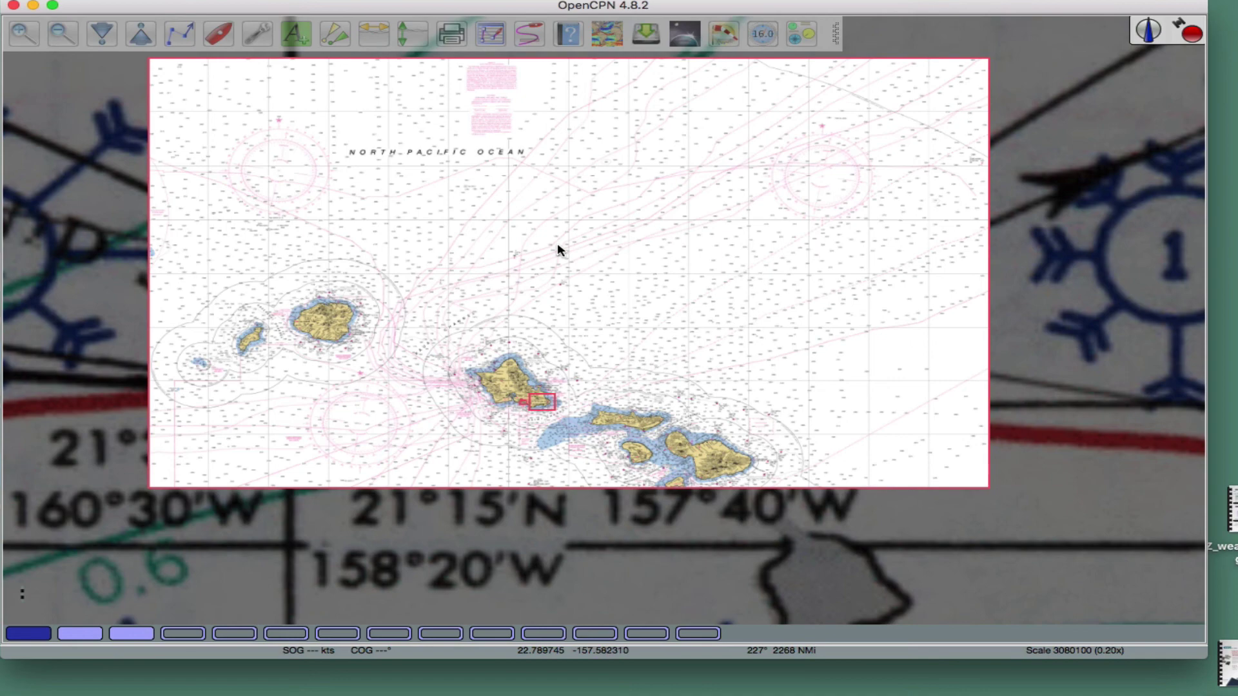
# Remove RNC/US_HI from the chart directories, save the options, and inspect the pilot chart around Honolulu and the North Pacific
pyautogui.click(257, 35)
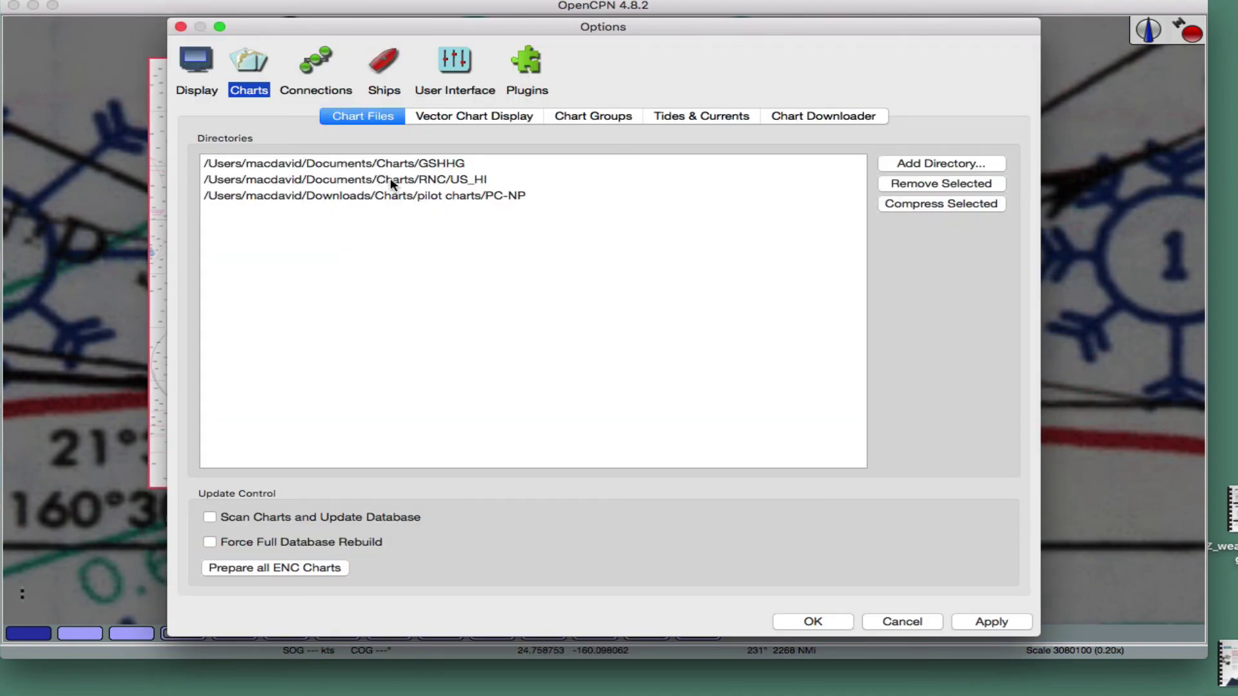
pyautogui.click(392, 180)
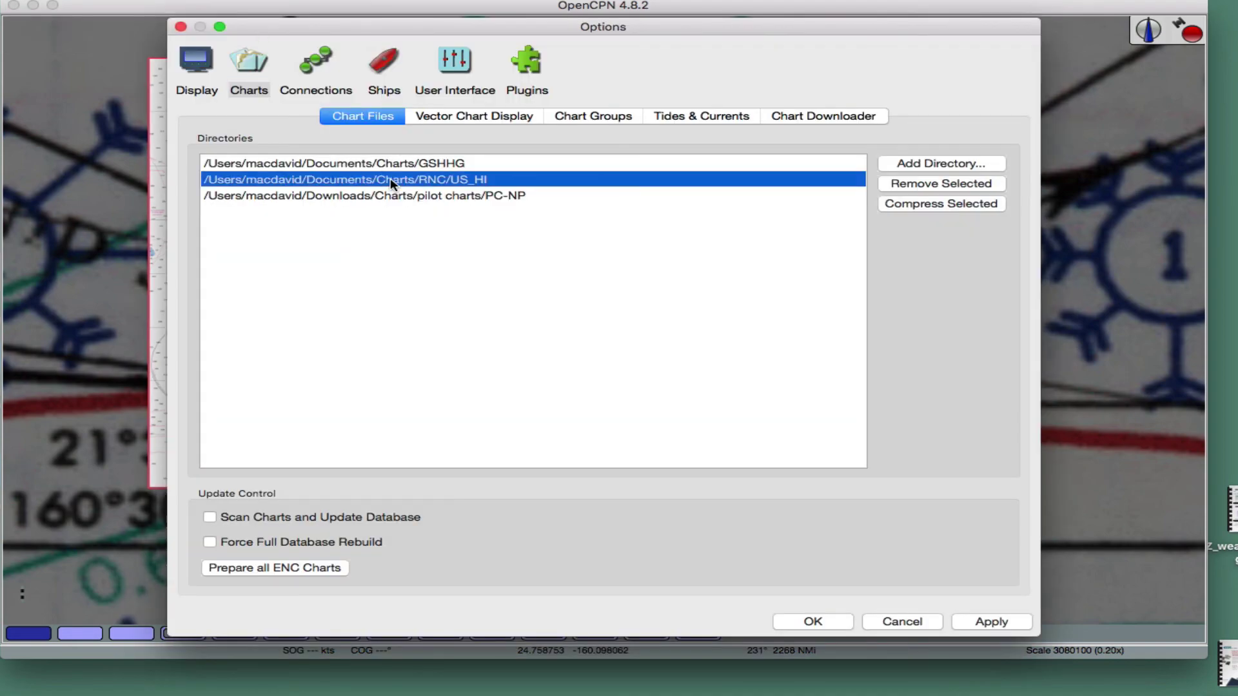
pyautogui.click(957, 185)
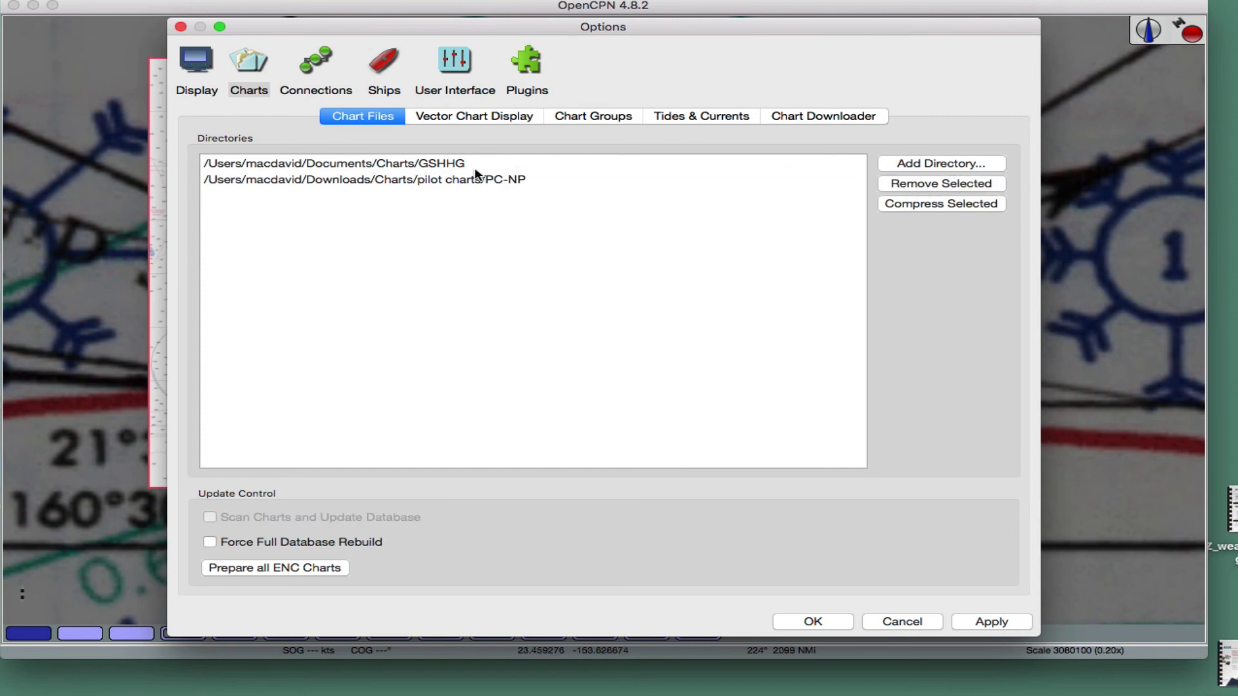
pyautogui.click(991, 622)
pyautogui.click(811, 623)
pyautogui.scroll(-6, 540, 416)
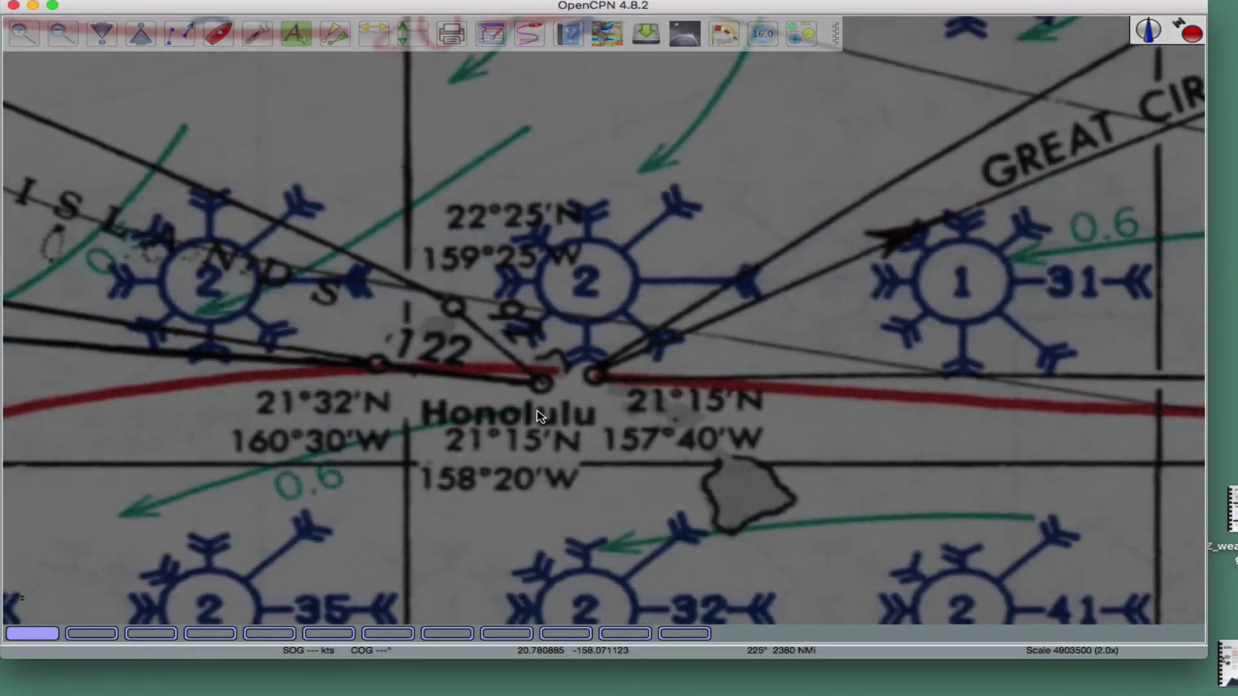
pyautogui.scroll(4, 540, 416)
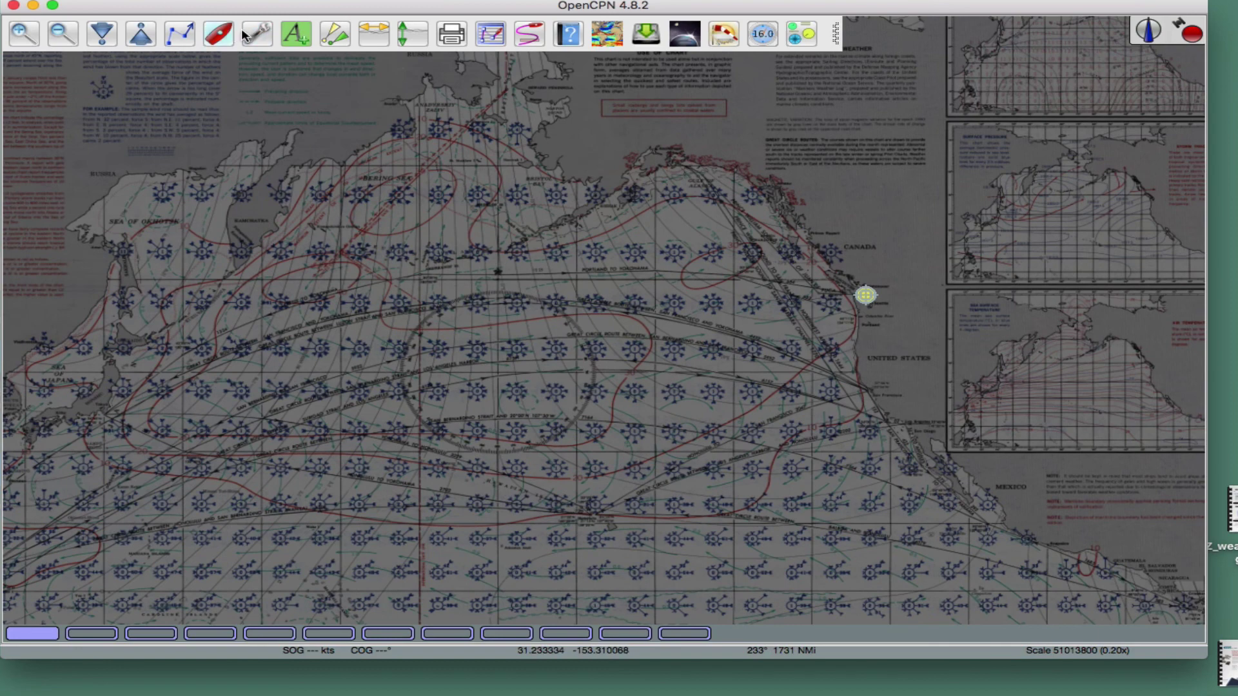
# Remove the pilot charts/PC-NP folder from the chart directories
pyautogui.click(258, 31)
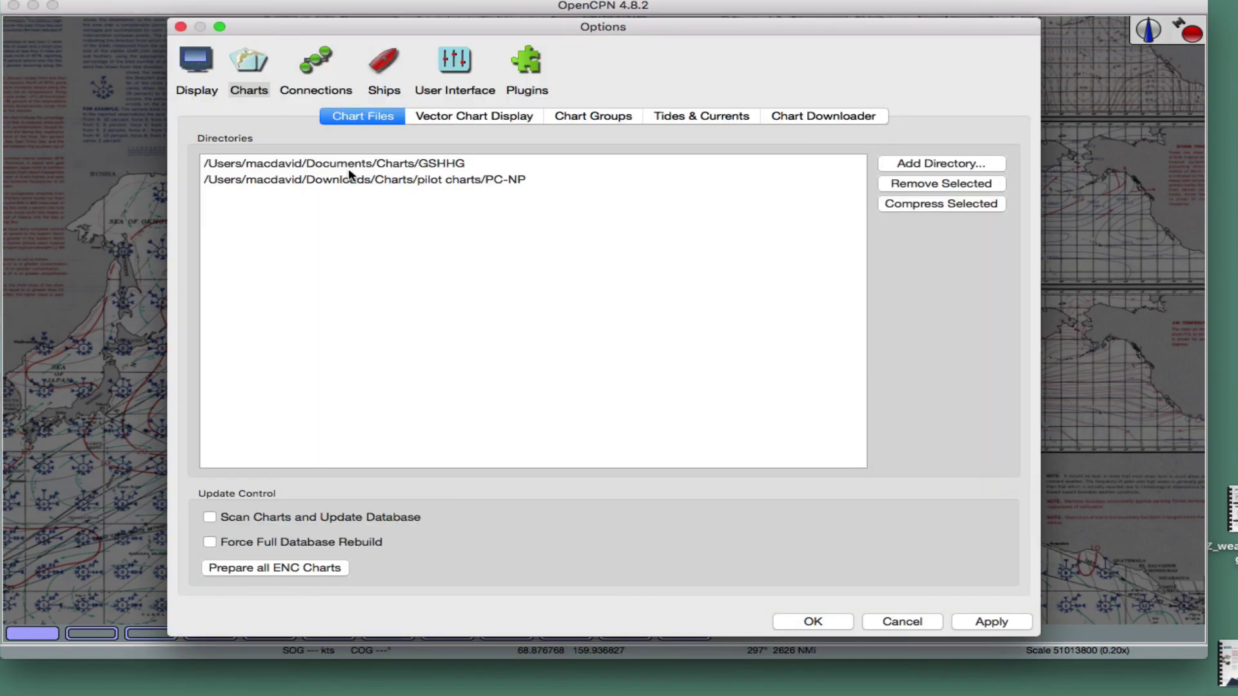
pyautogui.click(390, 179)
pyautogui.click(906, 185)
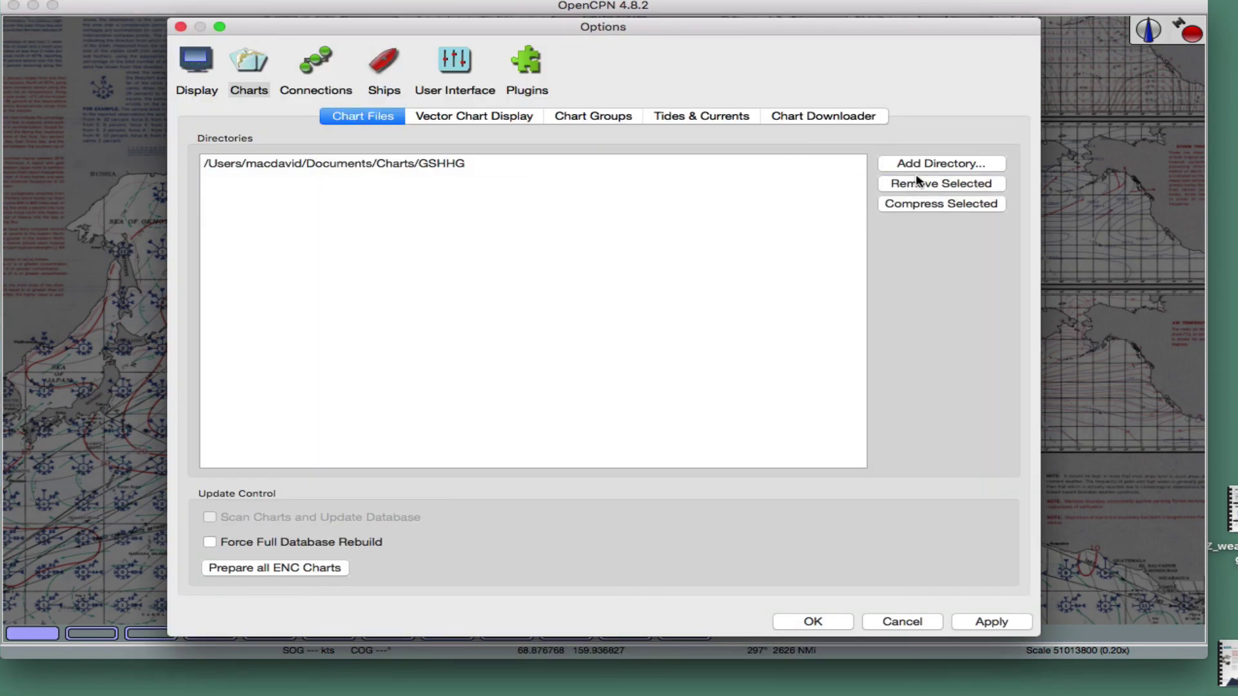
# Add the Documents/Charts/RNC/US_HI folder to the chart directories
pyautogui.click(922, 163)
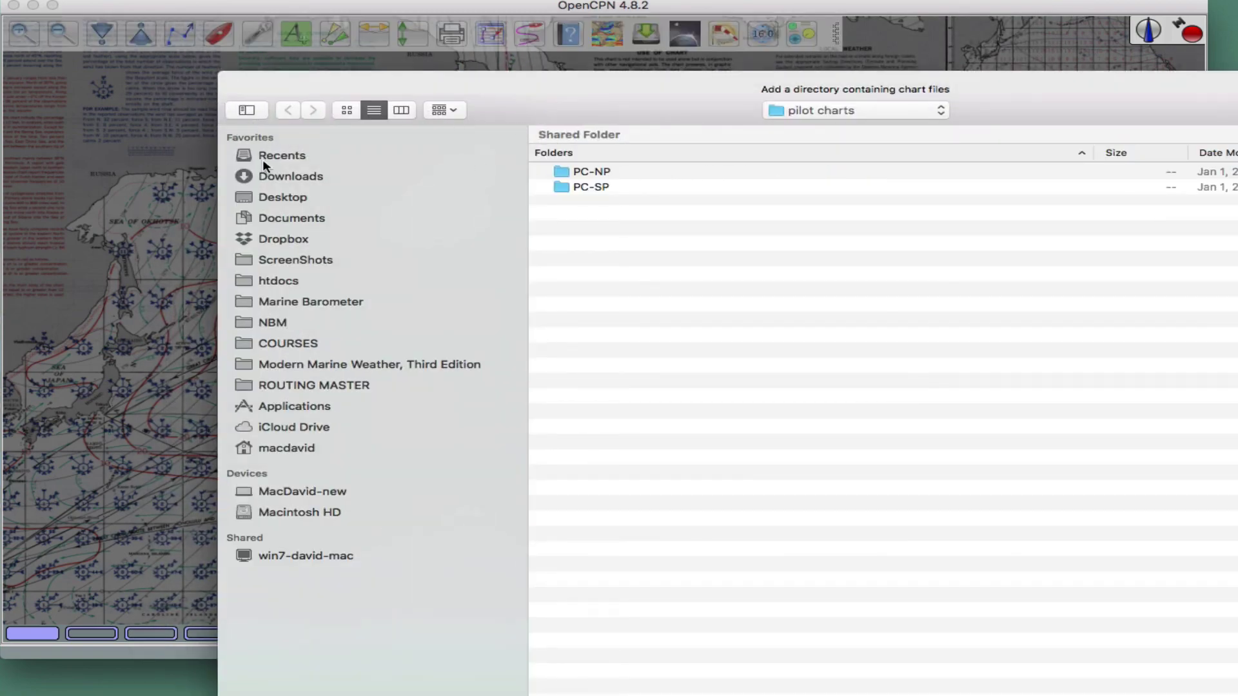
pyautogui.click(289, 219)
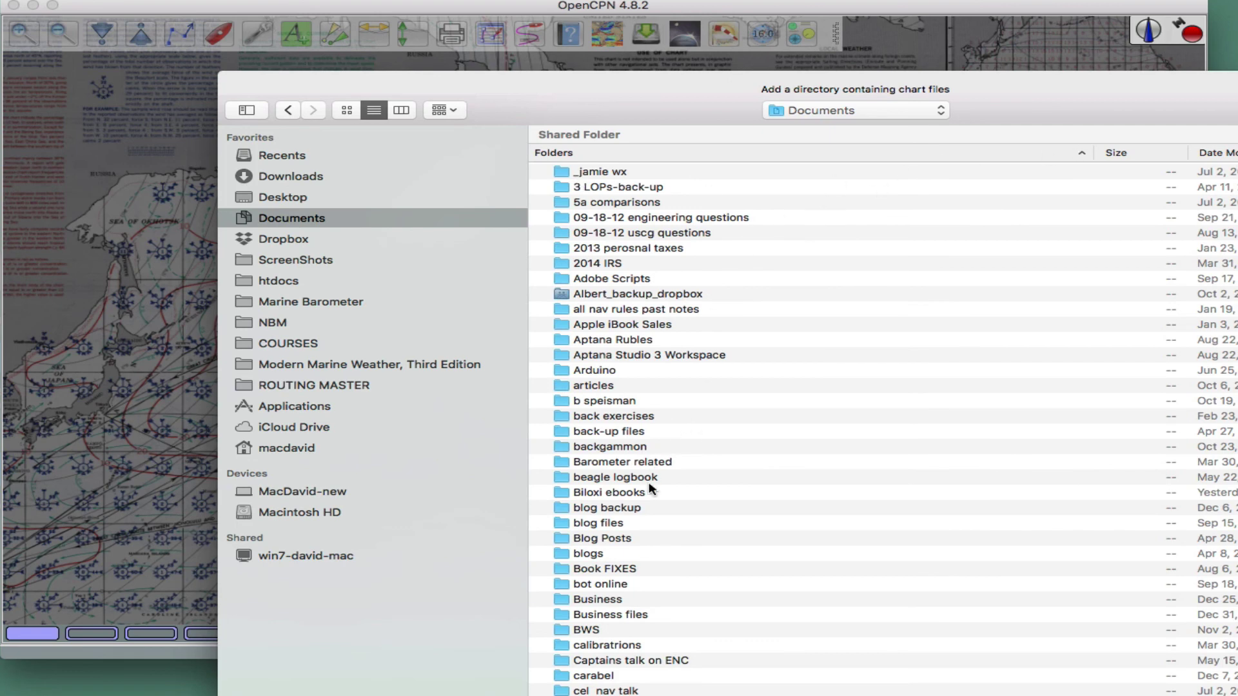
pyautogui.scroll(-5, 650, 490)
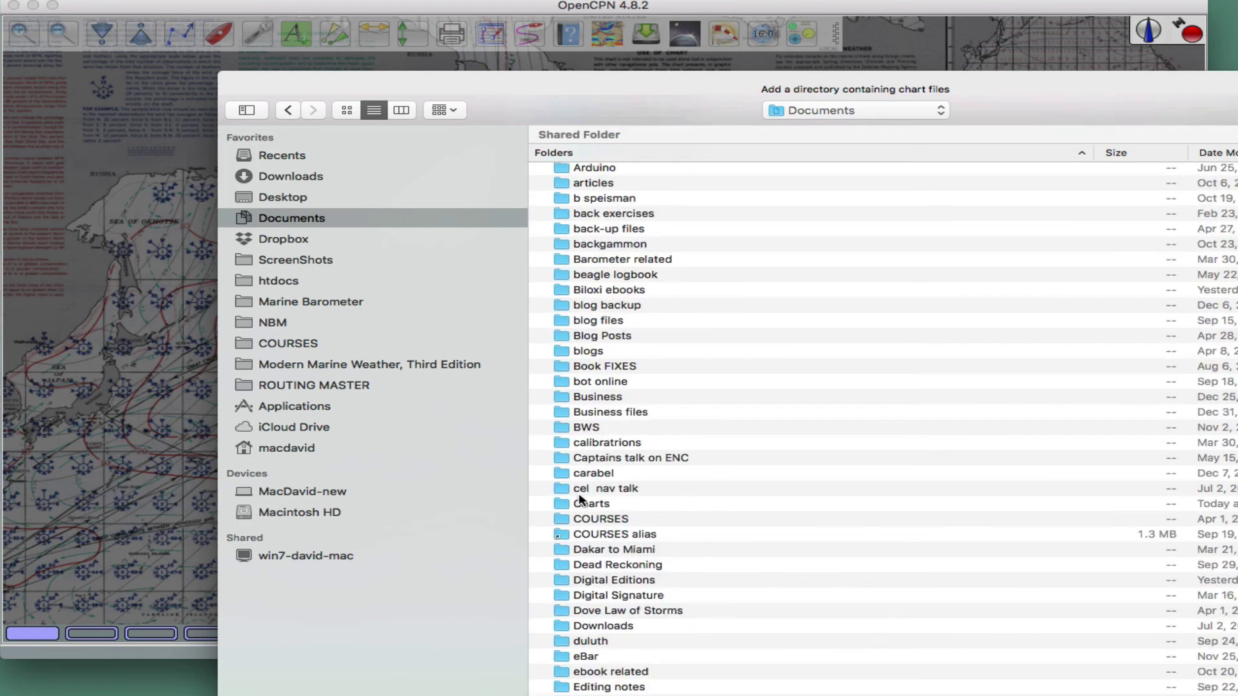
pyautogui.click(586, 505)
pyautogui.doubleClick(587, 509)
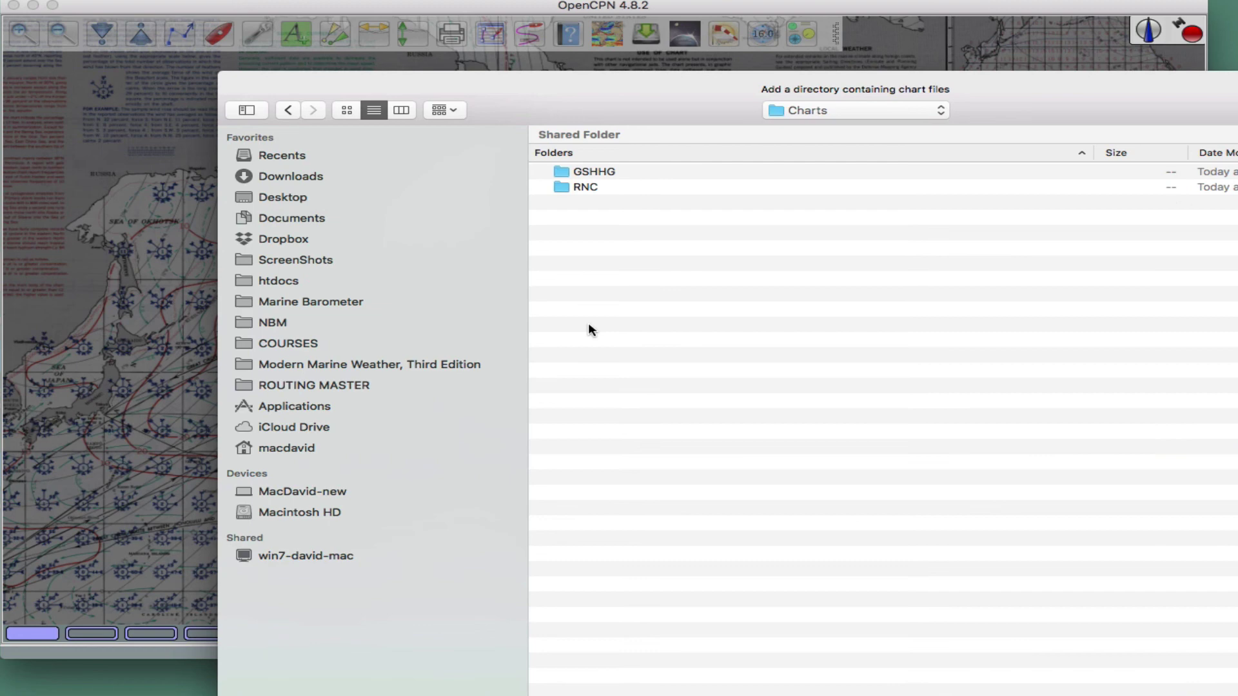
pyautogui.doubleClick(561, 191)
pyautogui.doubleClick(561, 187)
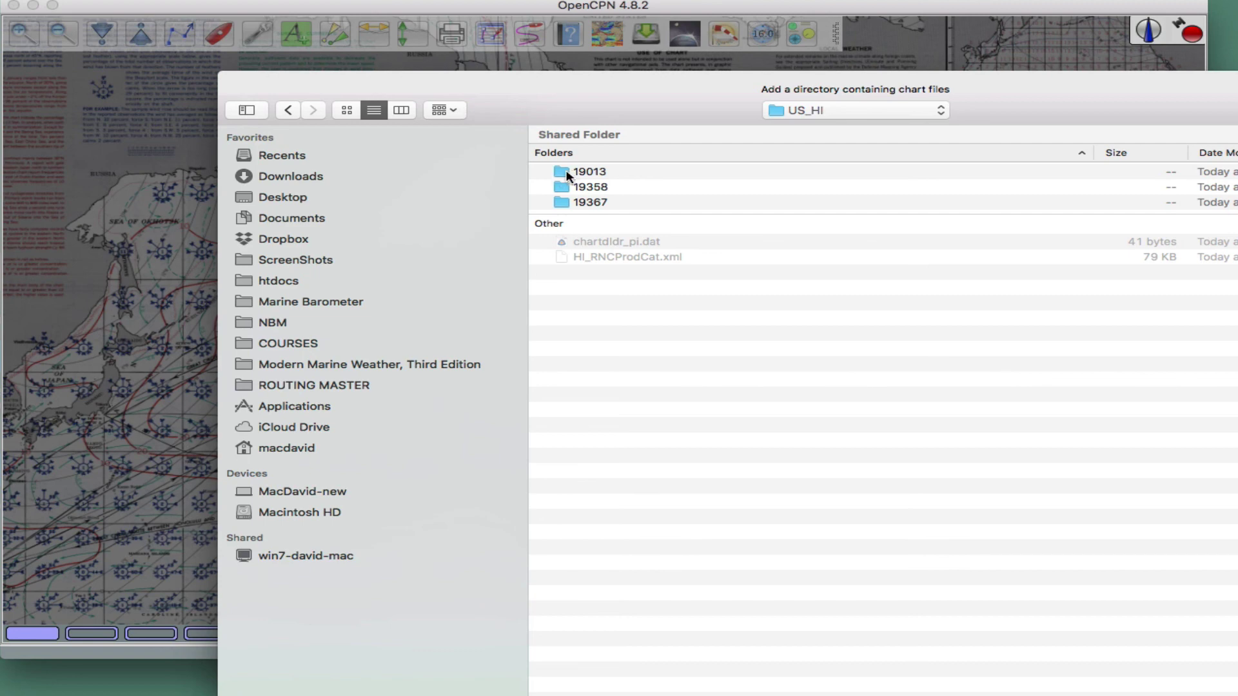
pyautogui.click(291, 110)
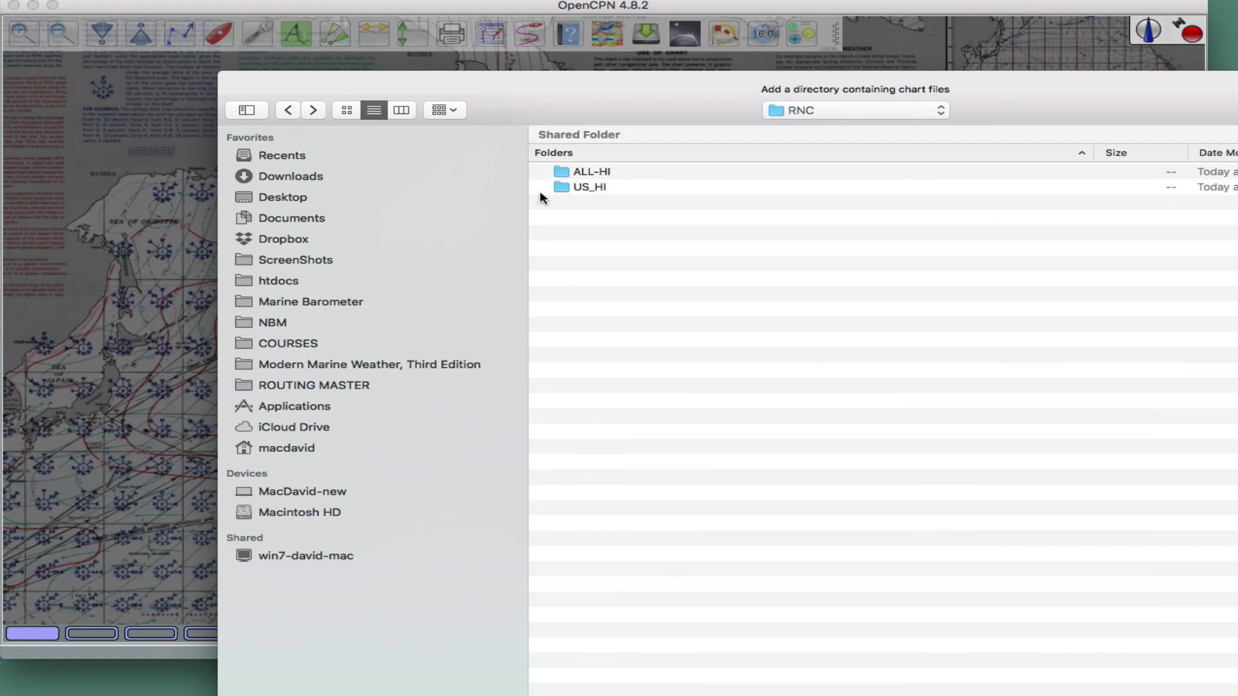
pyautogui.click(564, 188)
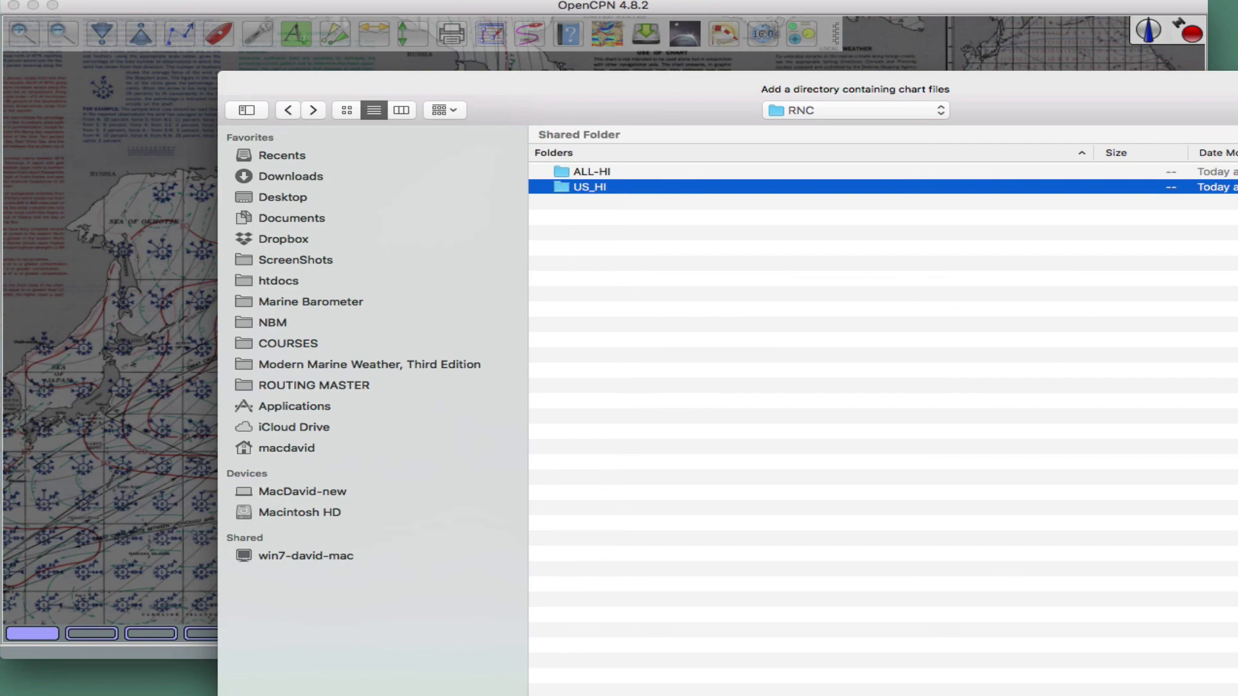
pyautogui.press('Return')
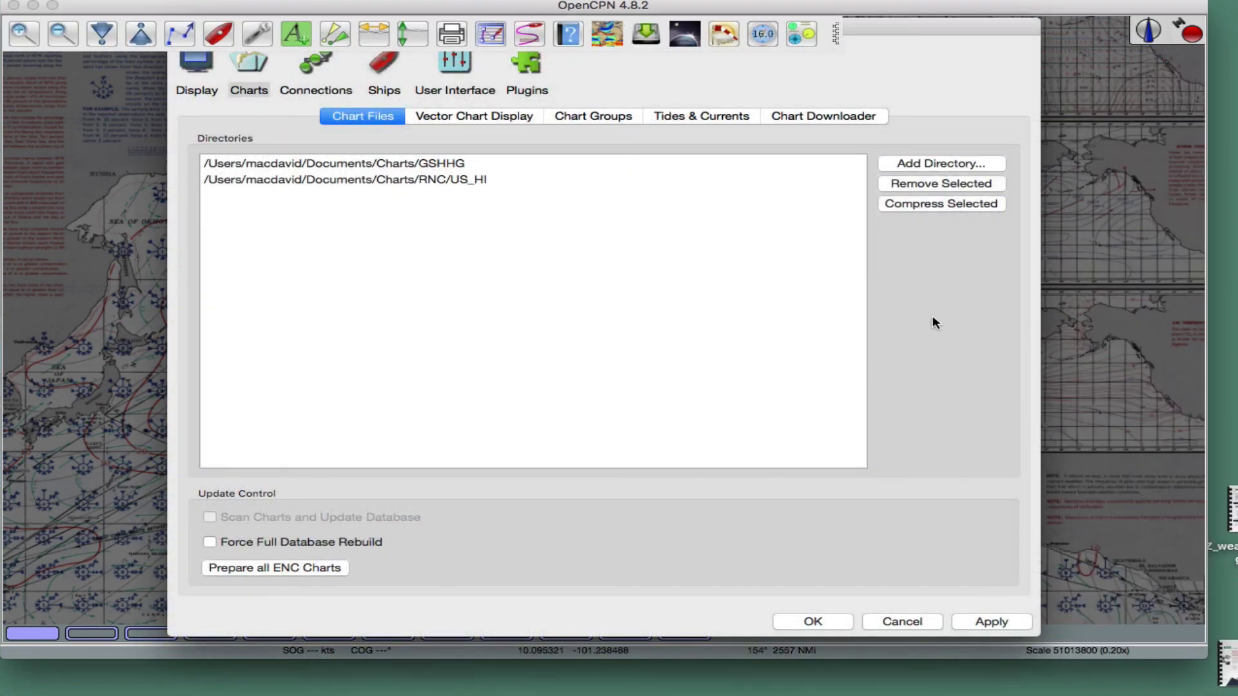
# Apply the updated chart directory list including RNC/US_HI, and save the options
pyautogui.click(990, 622)
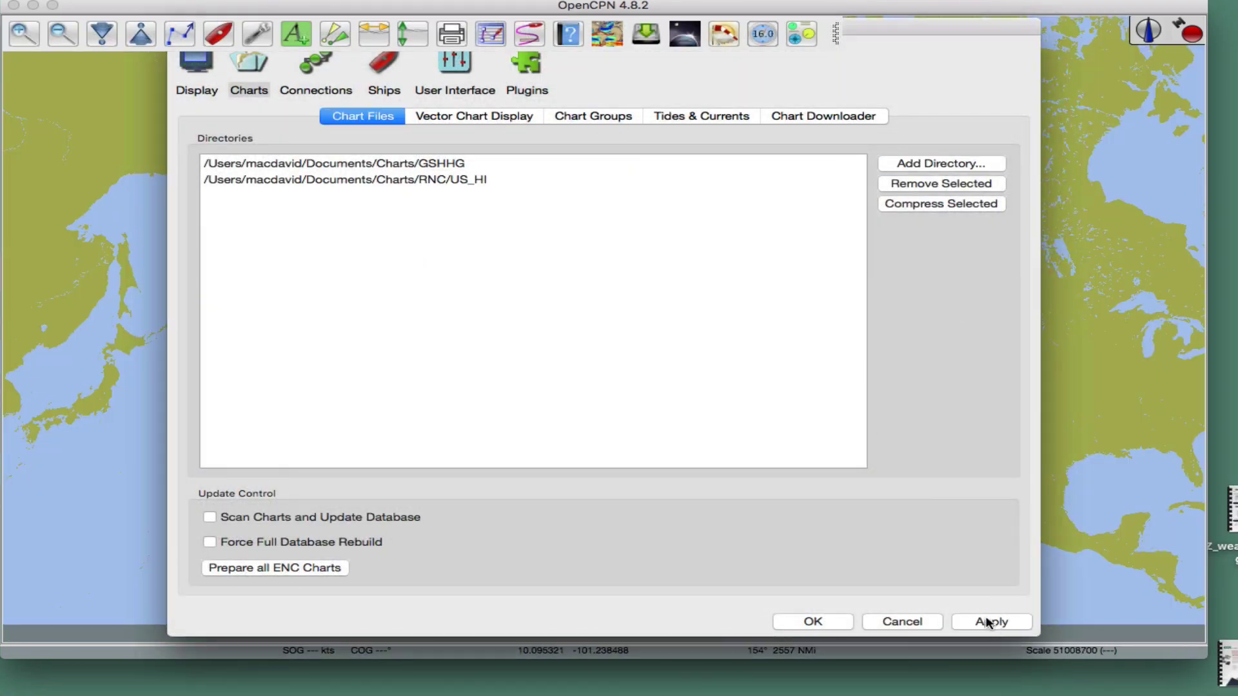
pyautogui.click(991, 622)
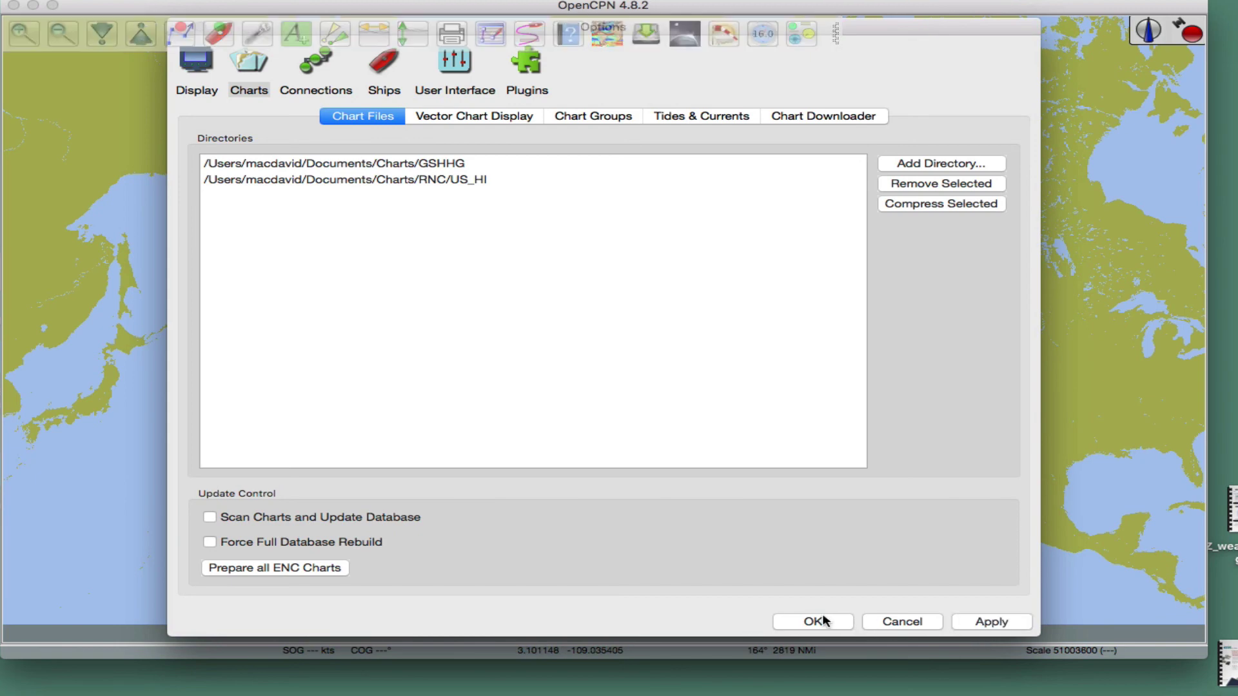
pyautogui.click(813, 622)
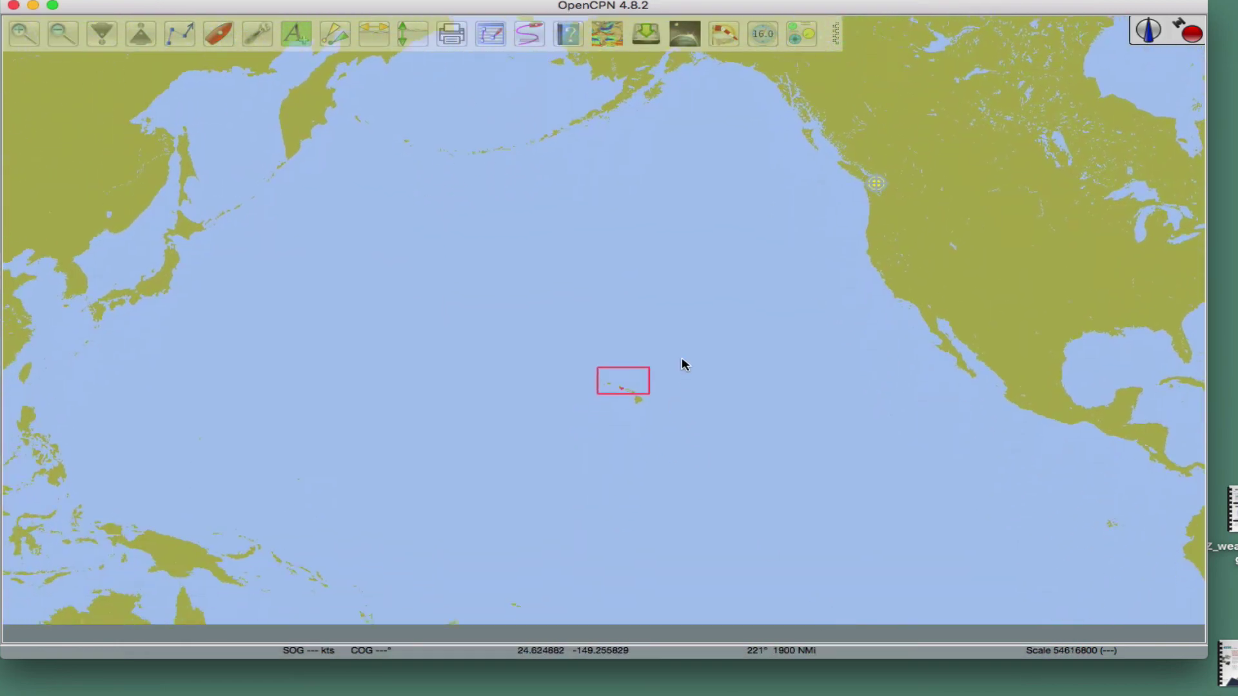
# Examine the reloaded RNC charts around the Hawaiian islands in close-up and as outlines at a smaller scale
pyautogui.scroll(3, 612, 390)
pyautogui.scroll(5, 609, 359)
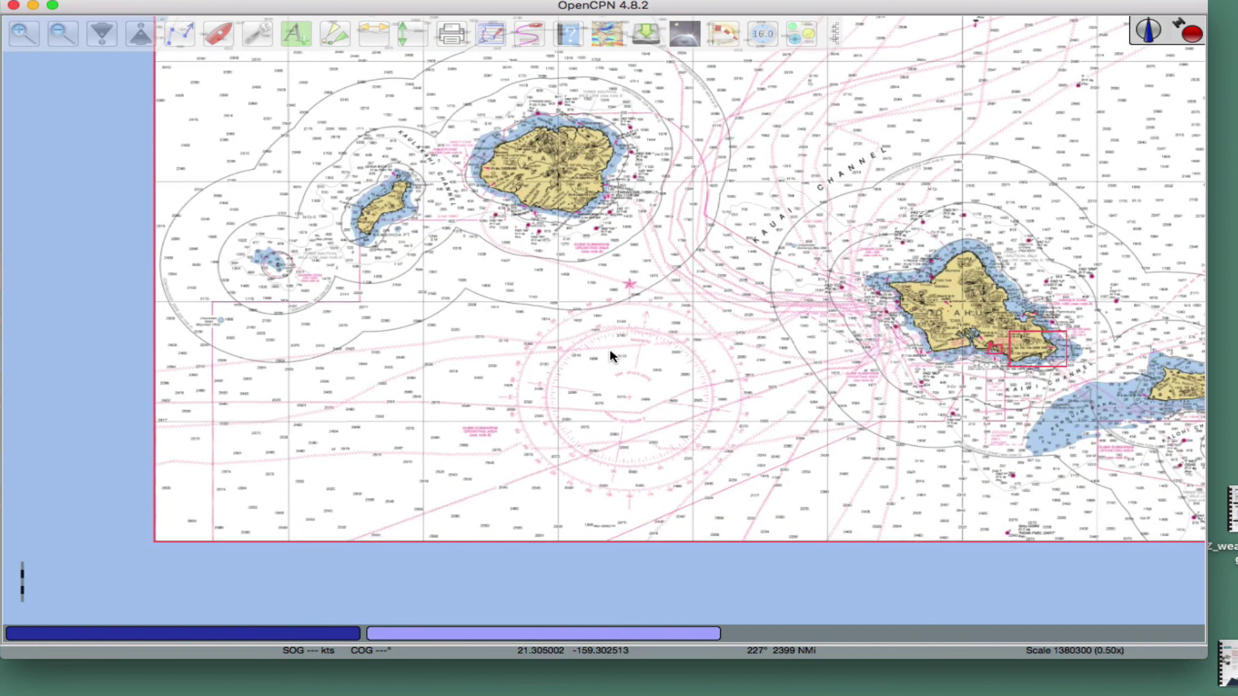
pyautogui.scroll(-3, 717, 388)
pyautogui.moveTo(797, 299); pyautogui.dragTo(695, 304)
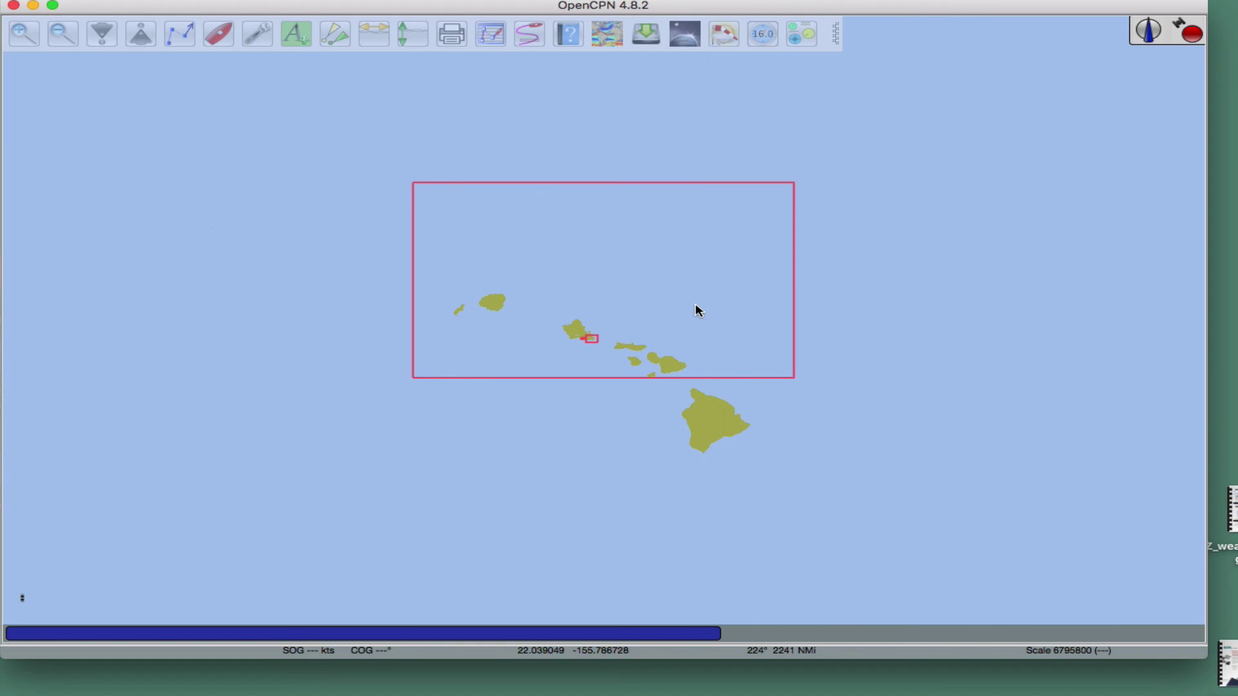